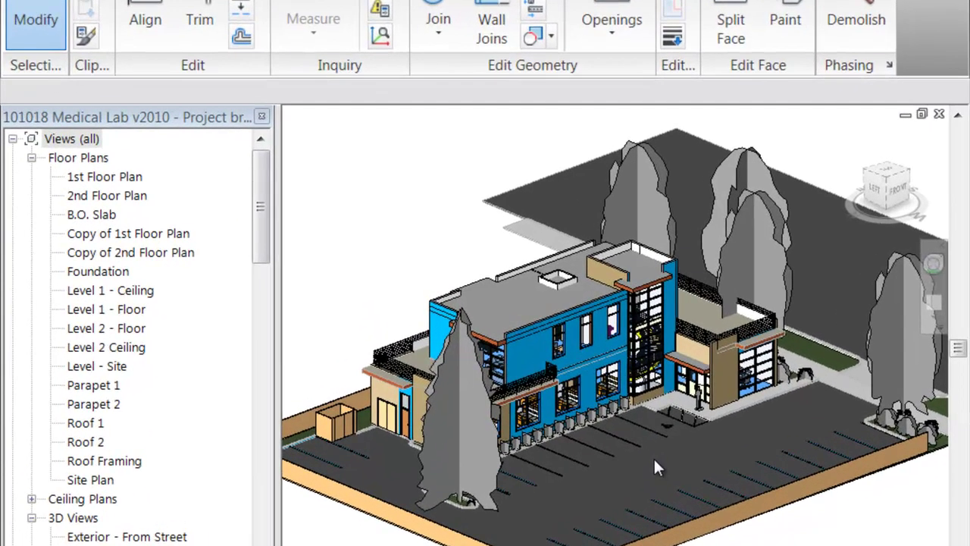
Open the Rendering settings for the 3D building view and turn on the render region
scroll(656, 469, up, 5)
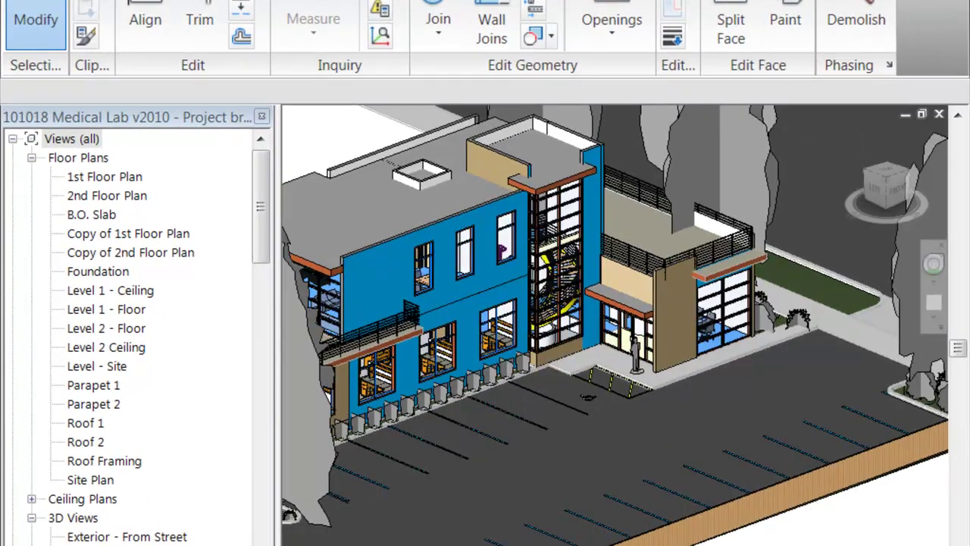
key(r)
key(r)
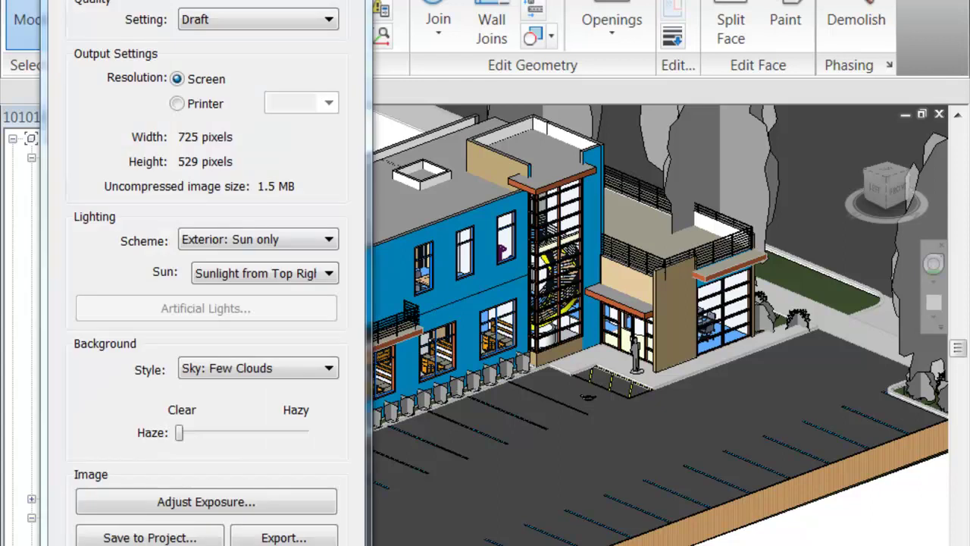
drag(174, 15, 182, 45)
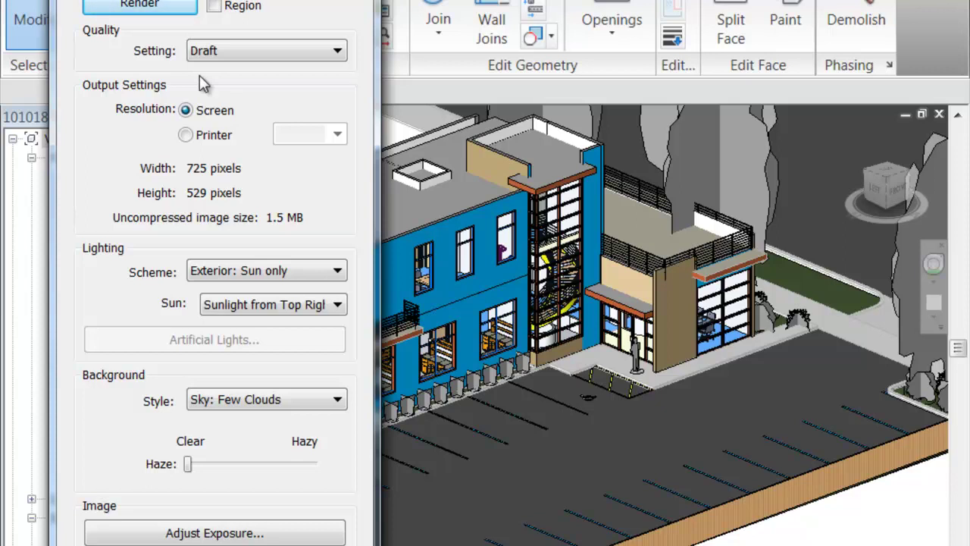
click(215, 6)
click(850, 531)
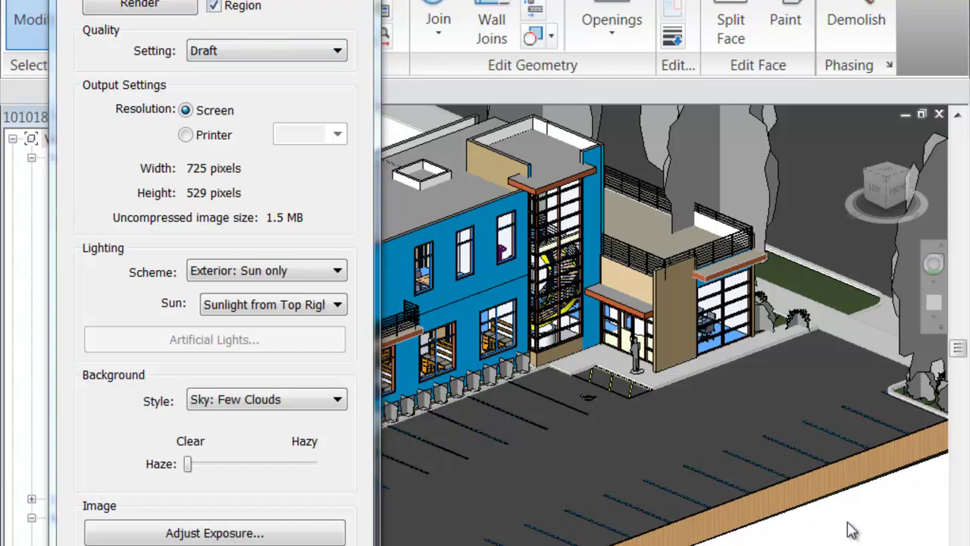
scroll(850, 531, down, 6)
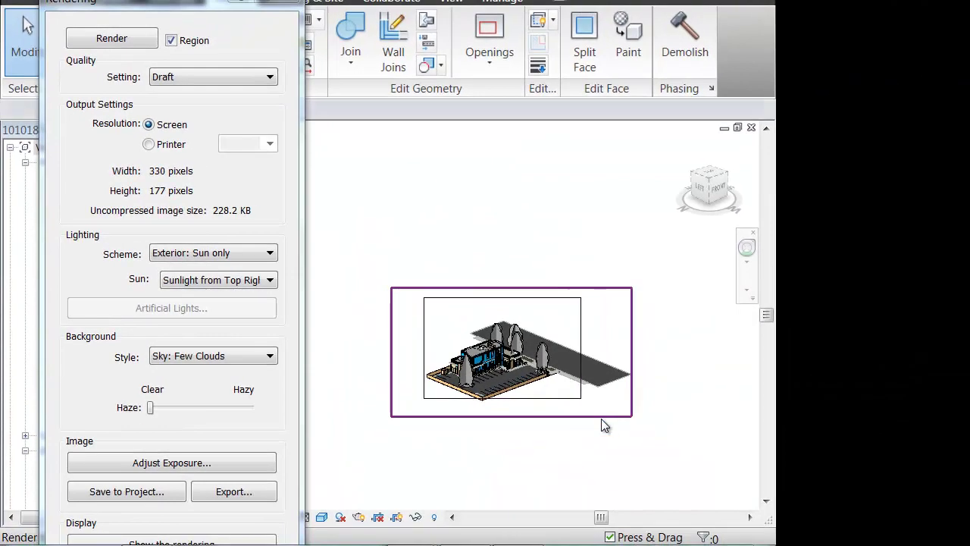
Shrink the render region on all four sides to about 59 by 38 pixels around the building's entrance corner
click(630, 368)
drag(632, 351, 522, 349)
drag(391, 352, 479, 352)
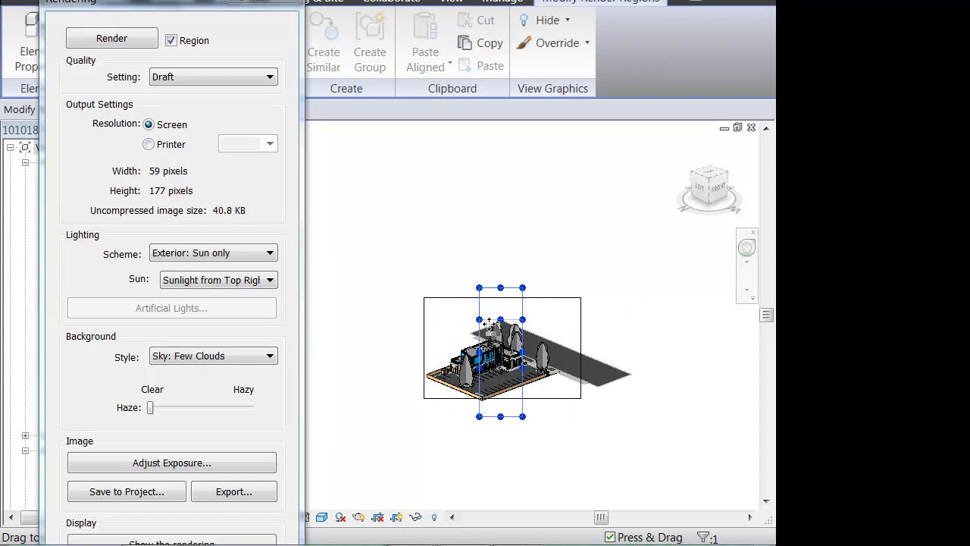
drag(490, 318, 500, 347)
drag(502, 418, 507, 383)
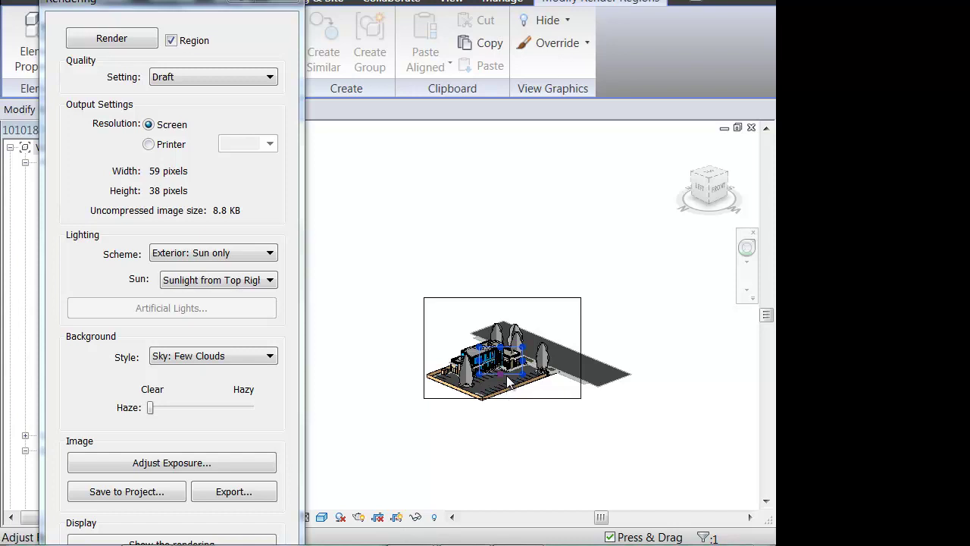
click(563, 438)
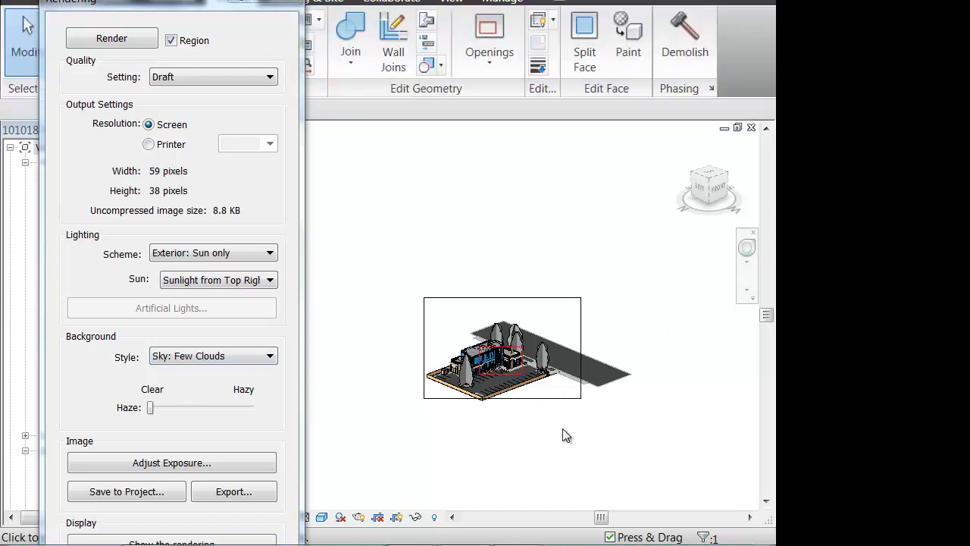
scroll(486, 386, up, 5)
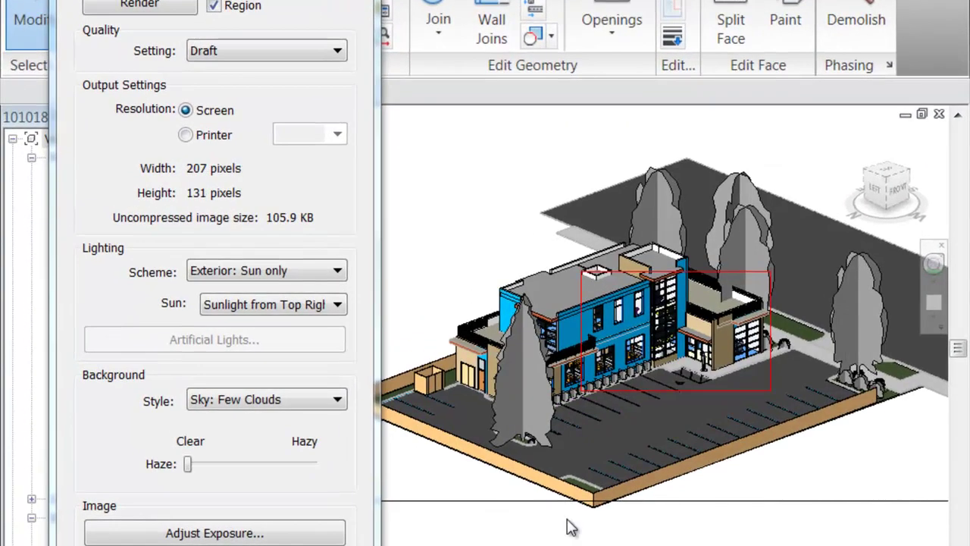
Raise the render region's lower edge to just below the building entrance and set the render quality to Best
scroll(631, 398, up, 5)
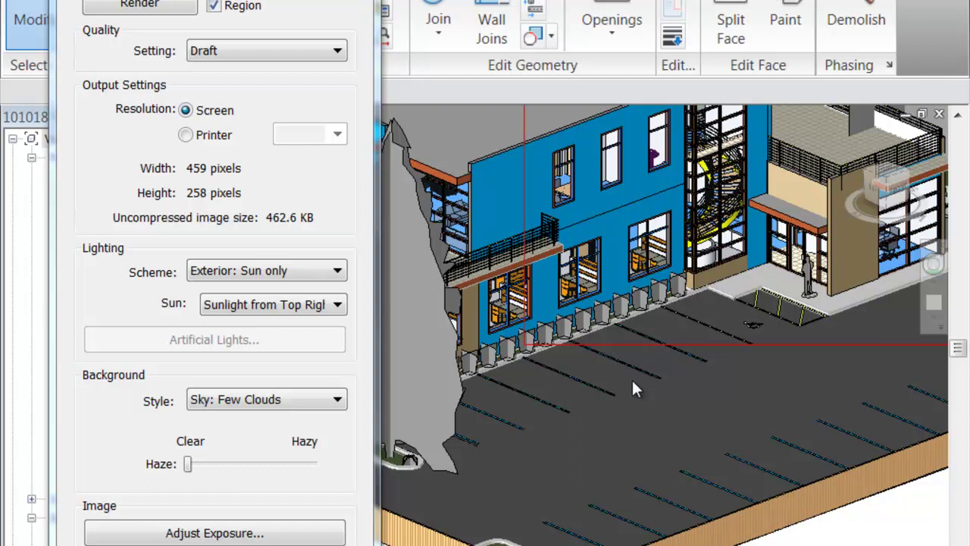
scroll(651, 463, down, 3)
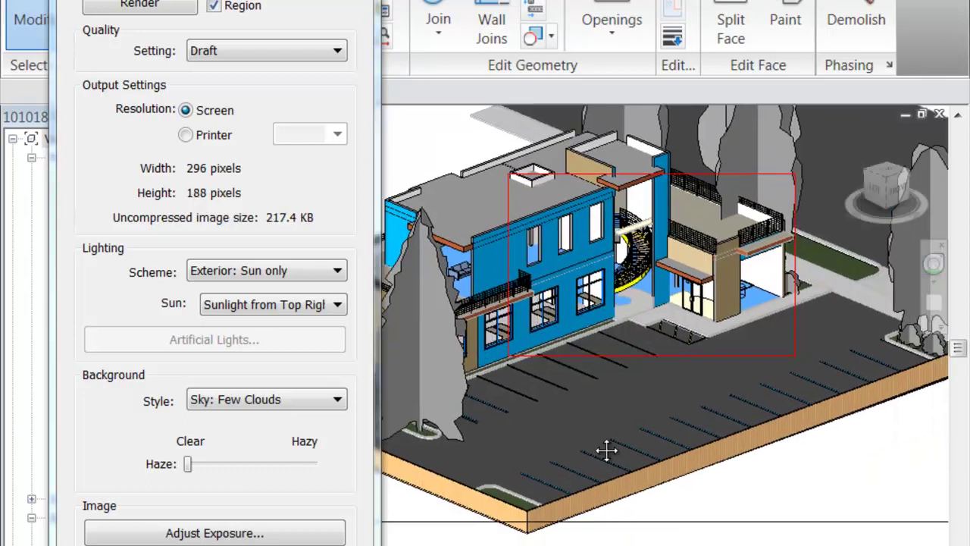
scroll(732, 431, up, 3)
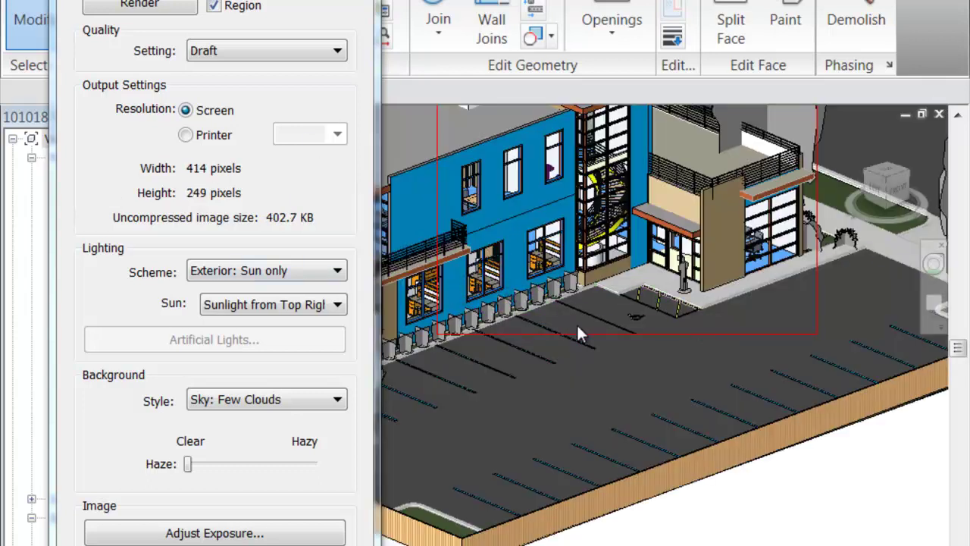
click(626, 333)
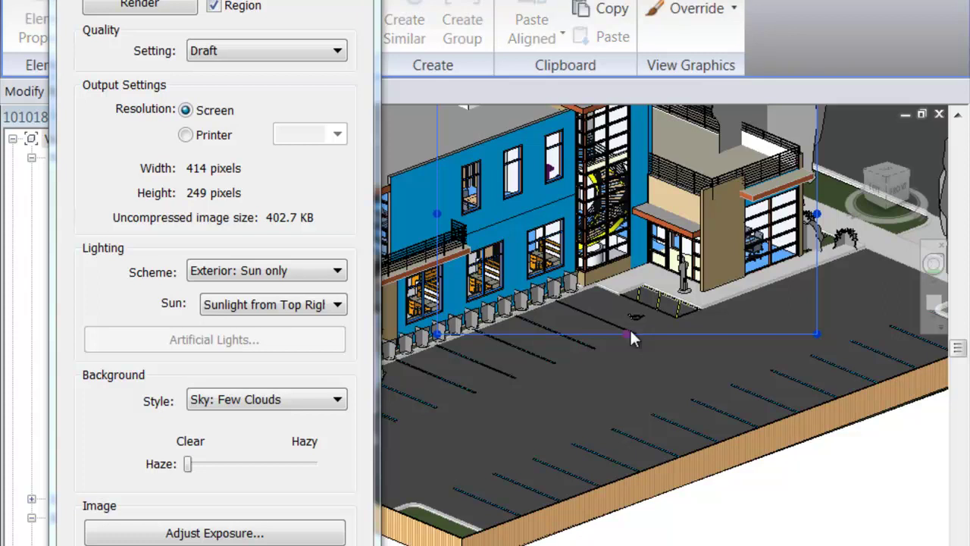
drag(629, 337, 621, 293)
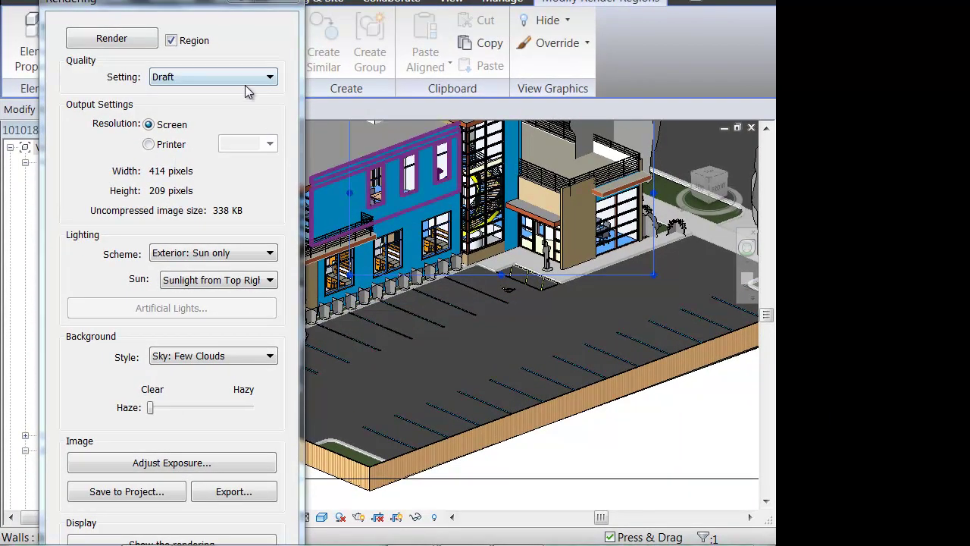
click(245, 82)
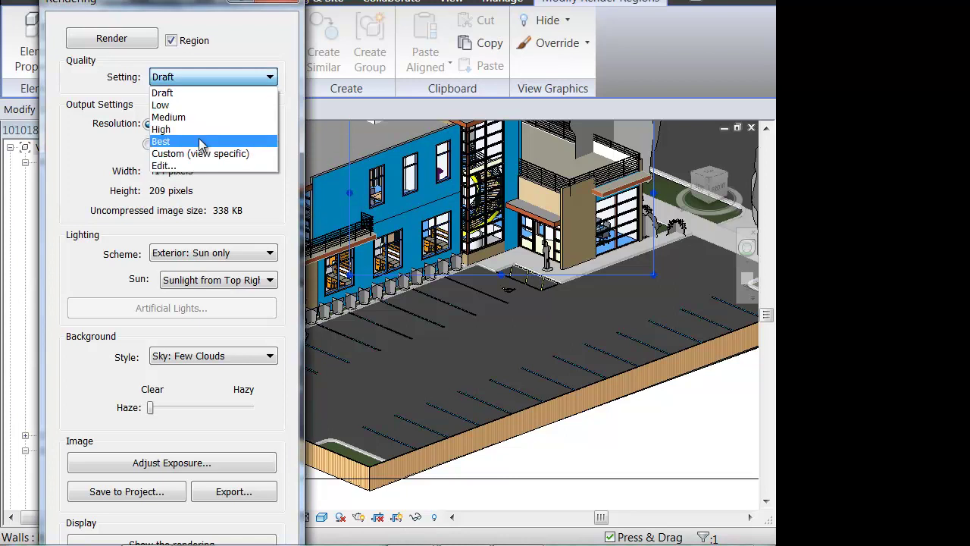
click(239, 143)
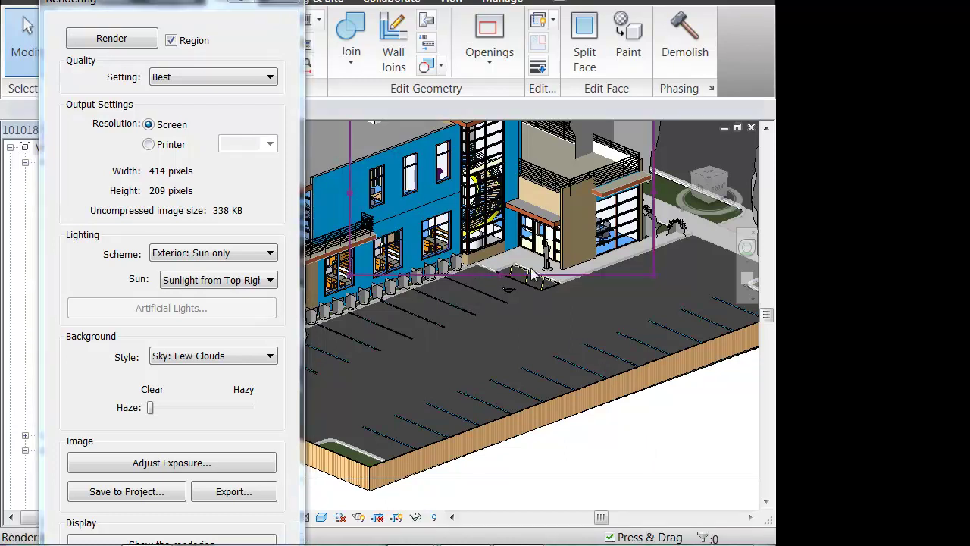
Extend the render region's lower edge into the parking lot, about 235 pixels high, and set the render quality to Draft
click(504, 276)
drag(504, 277, 522, 351)
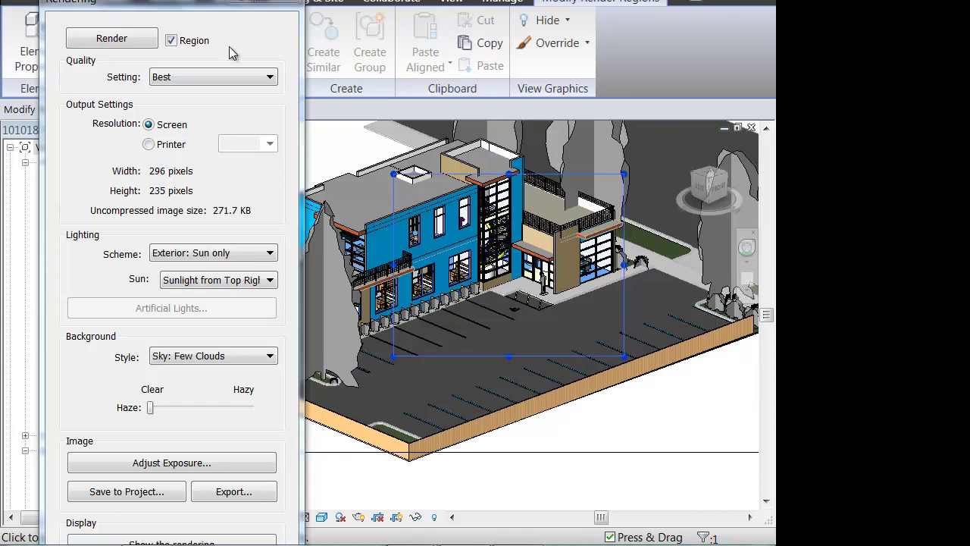
click(237, 76)
click(180, 94)
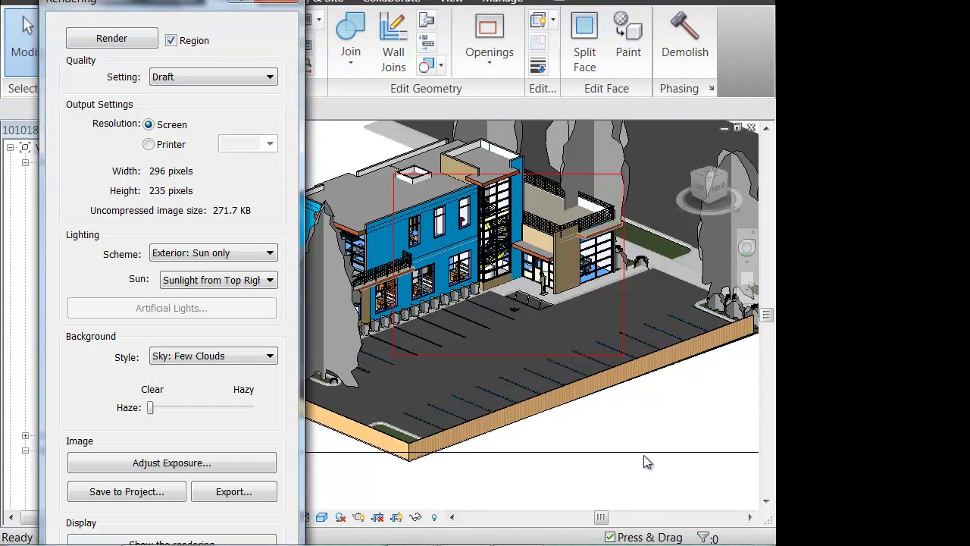
click(611, 485)
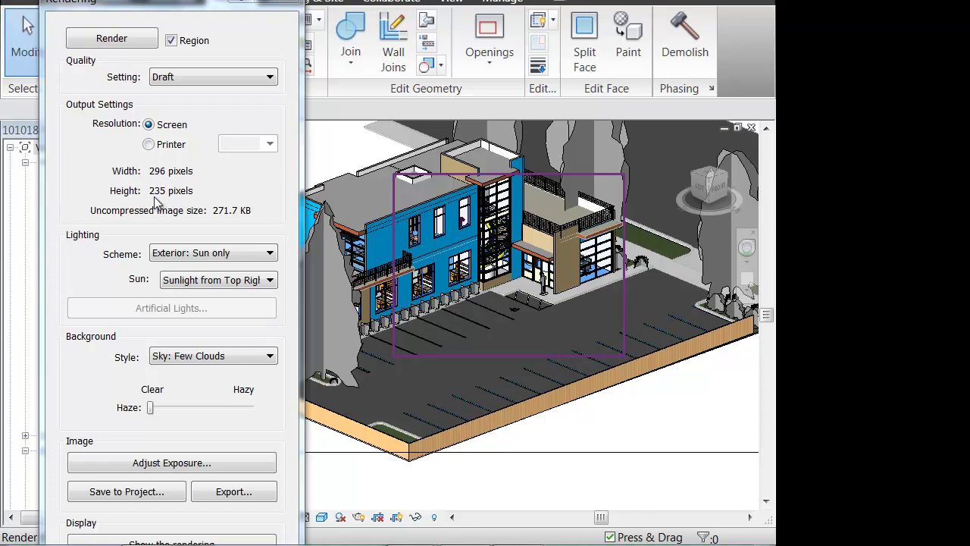
Switch the output resolution to Printer, check the available DPI options, and return the resolution to Screen
click(148, 144)
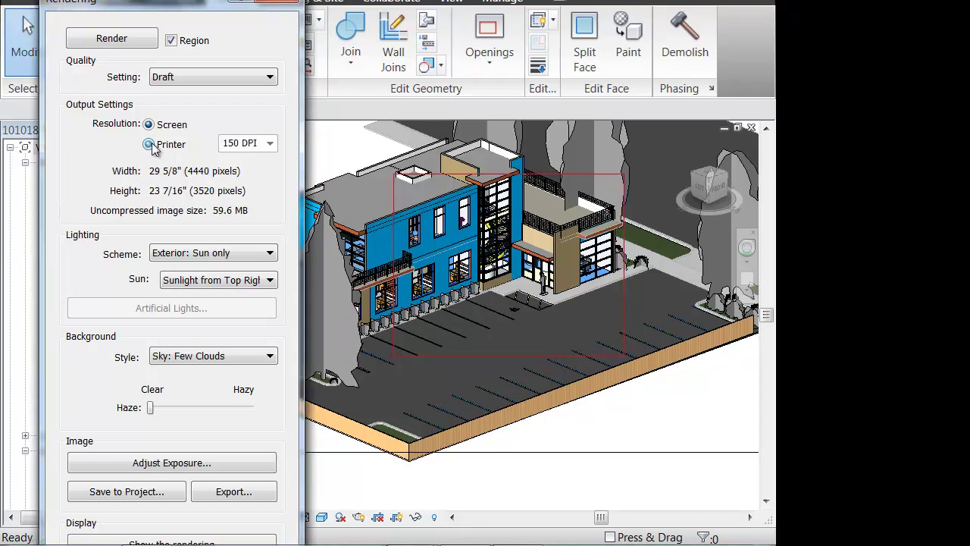
click(269, 144)
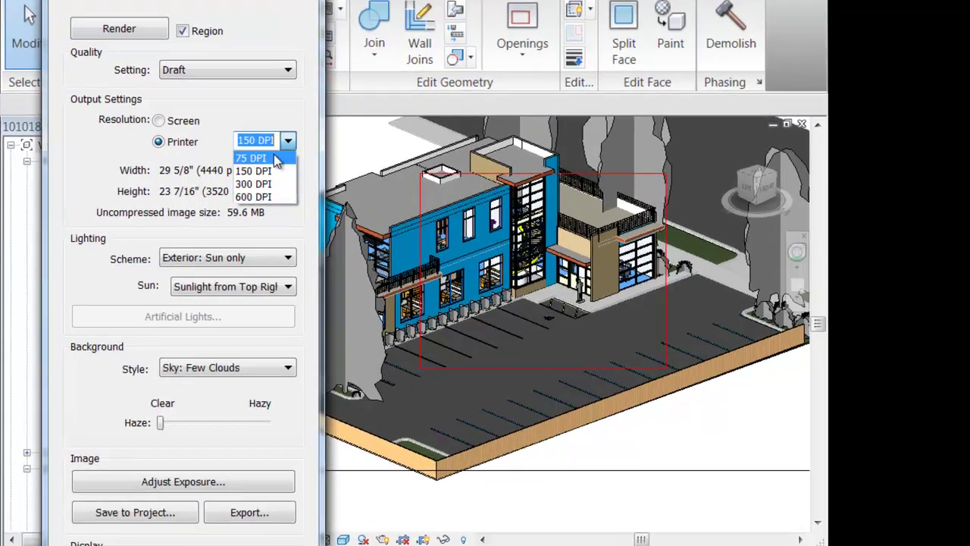
click(270, 144)
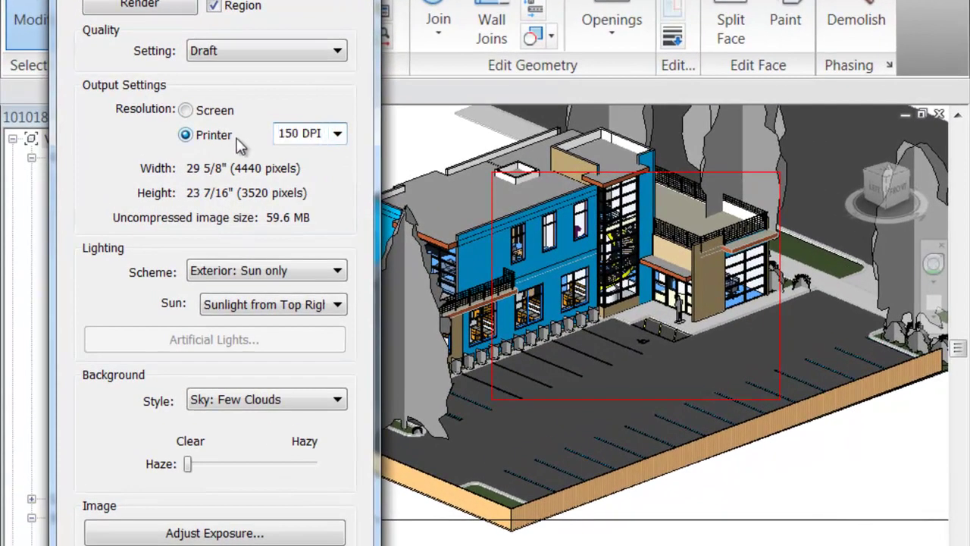
click(186, 110)
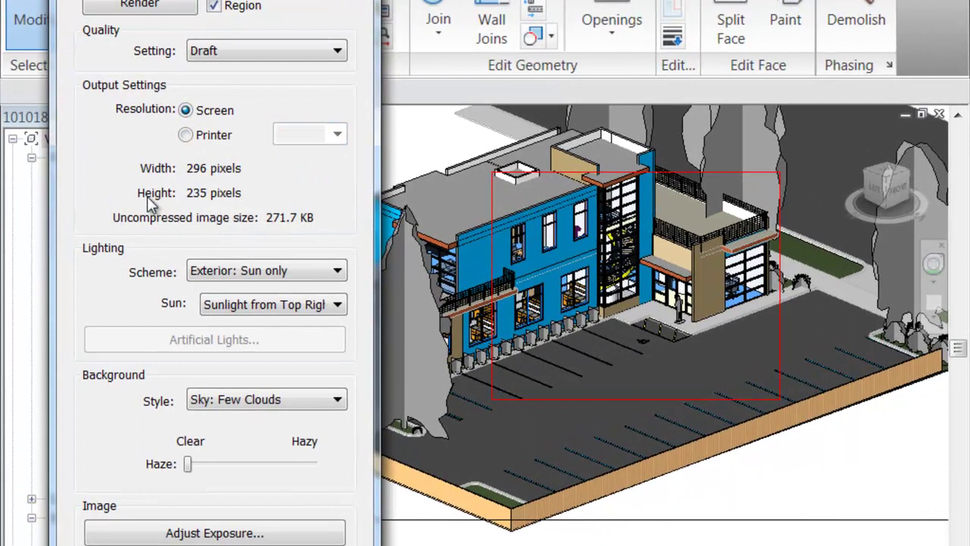
Examine the lighting schemes, choosing Exterior: Sun only, and look through the available sun presets
click(329, 273)
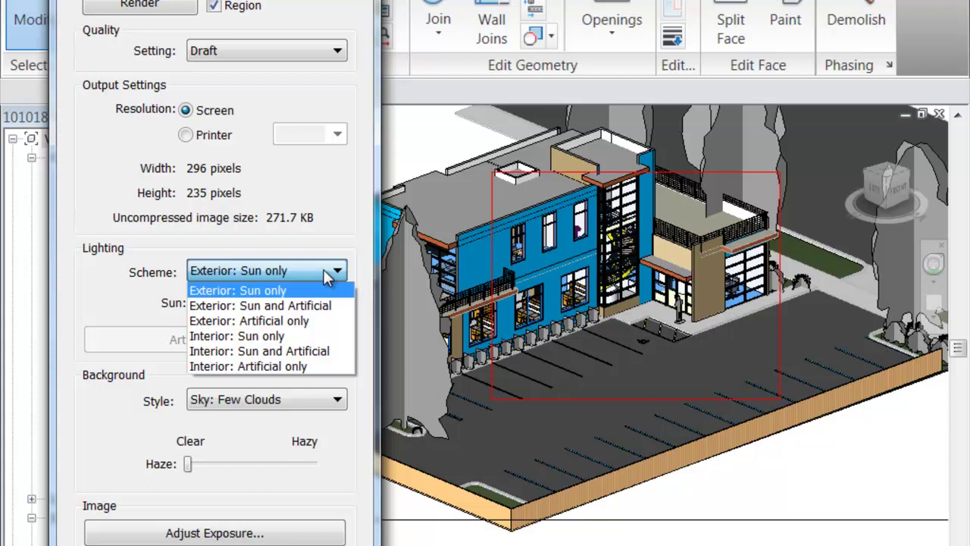
click(270, 290)
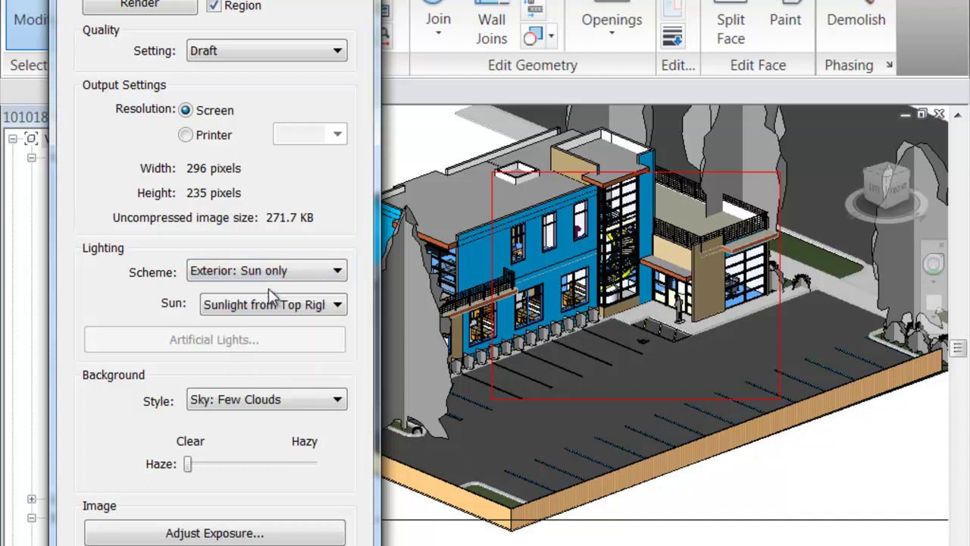
click(334, 307)
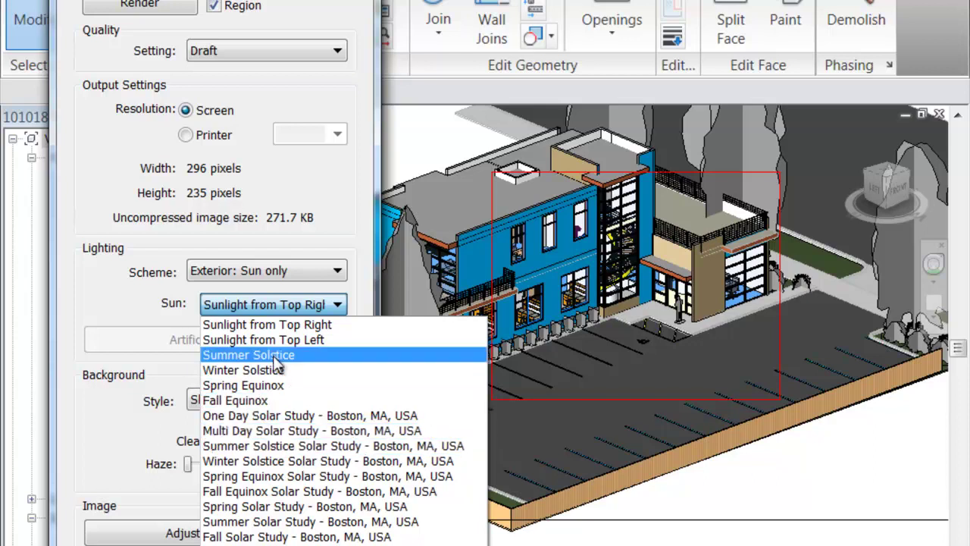
click(325, 230)
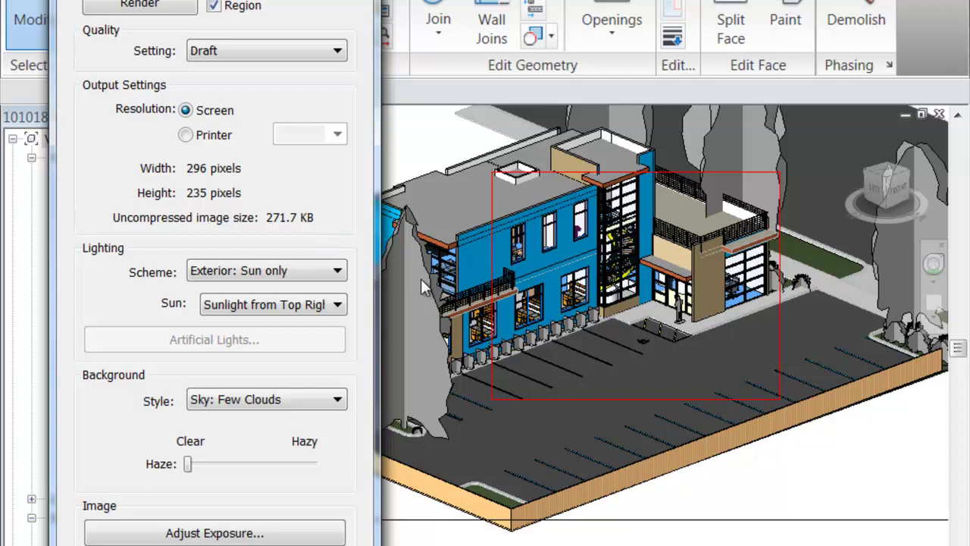
click(326, 307)
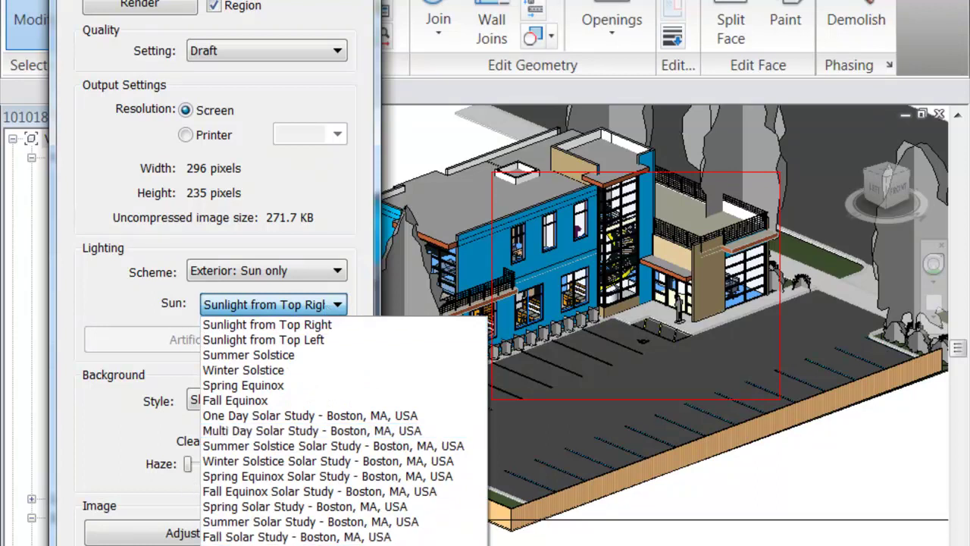
key(Return)
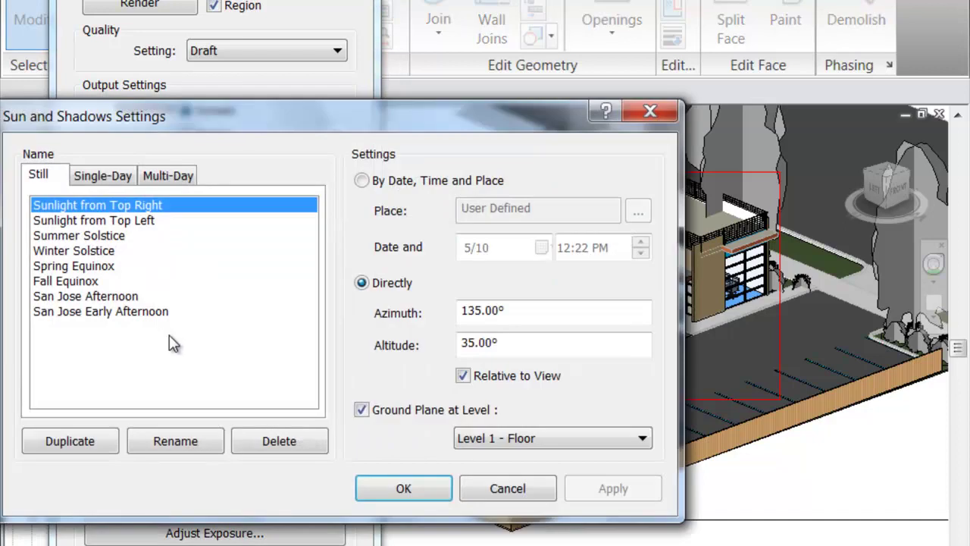
click(622, 115)
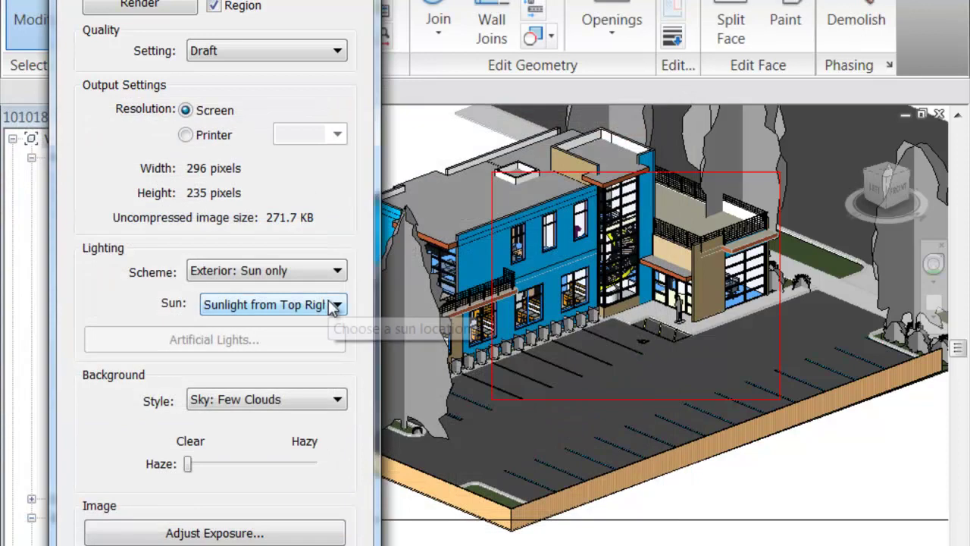
Open the sun and shadow settings and define the Sunlight from Top Right preset by date, time and place
click(331, 305)
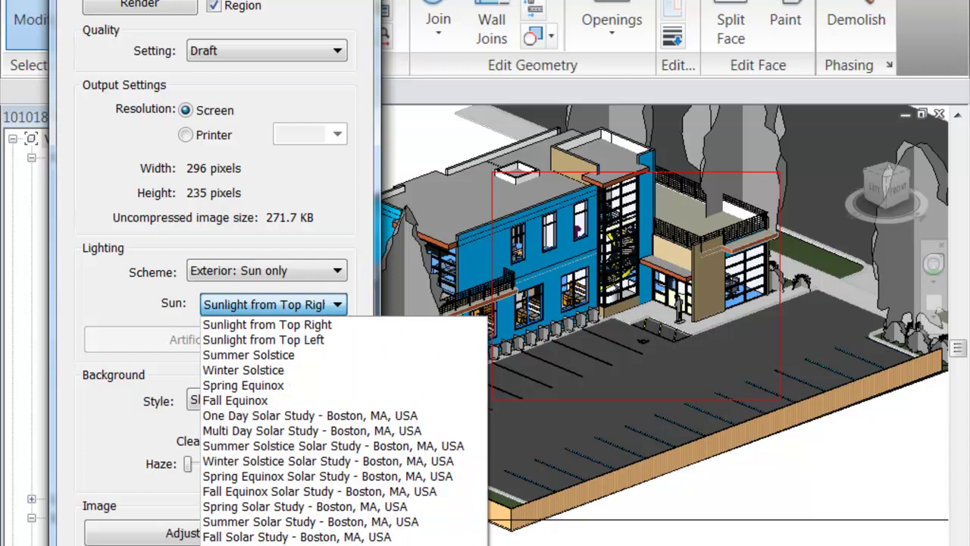
key(Up)
key(Return)
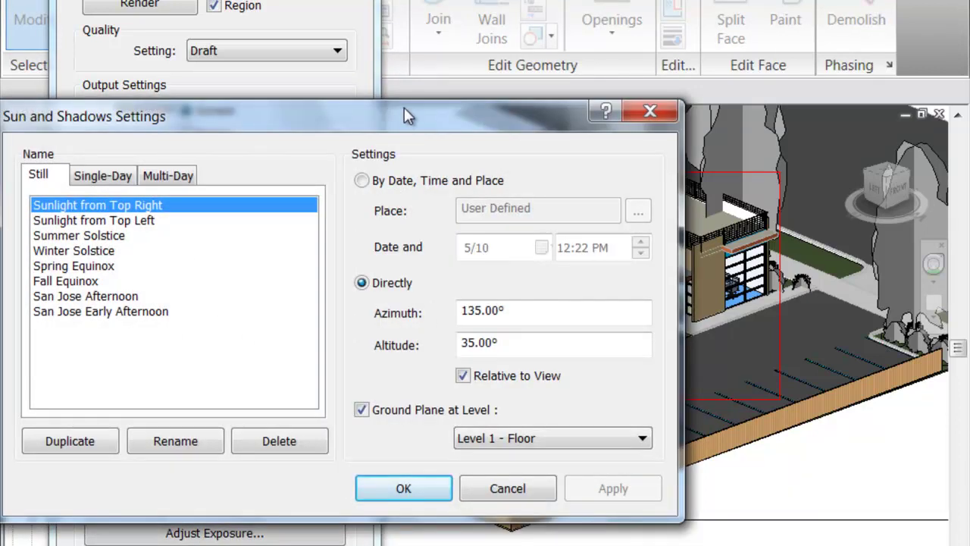
click(363, 182)
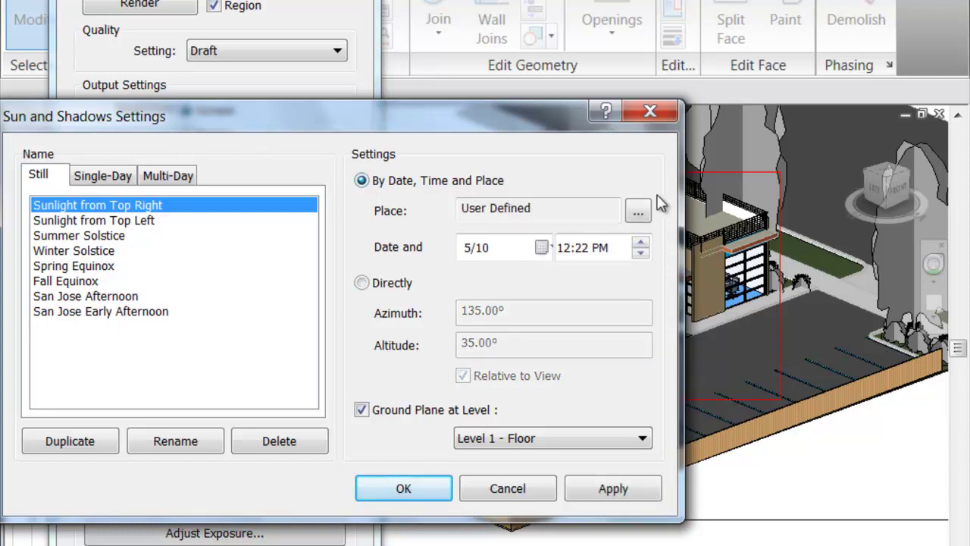
Set the project place for the sun study to the city Palo Alto, CA
click(639, 216)
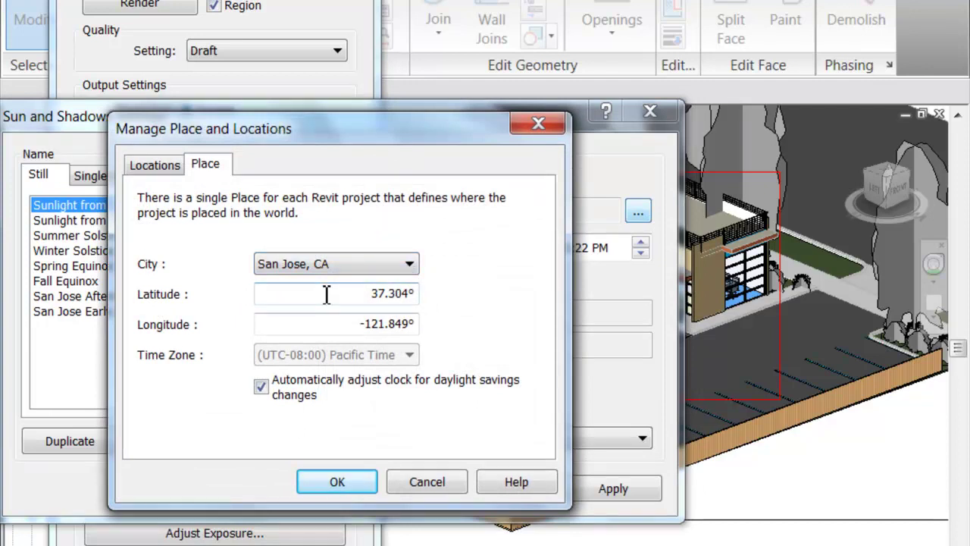
click(409, 265)
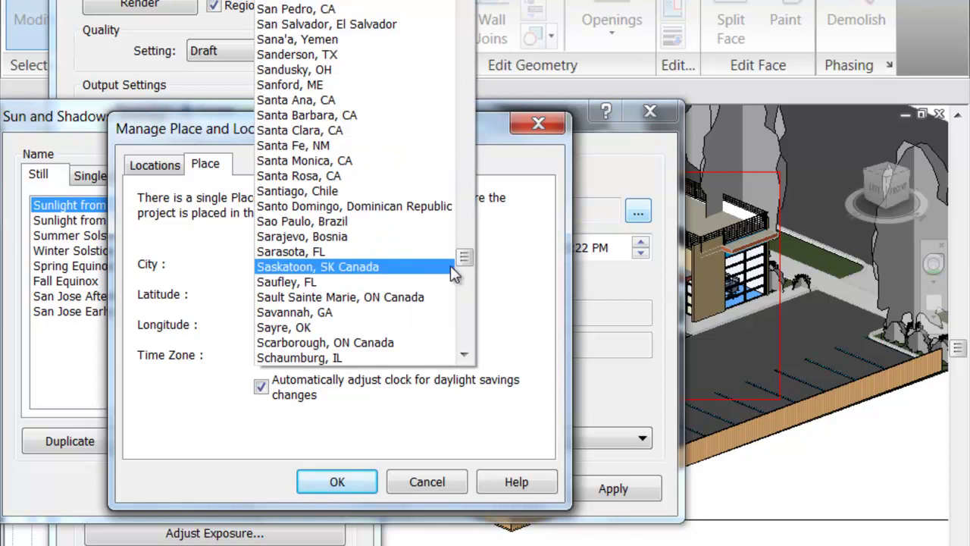
drag(466, 262, 506, 218)
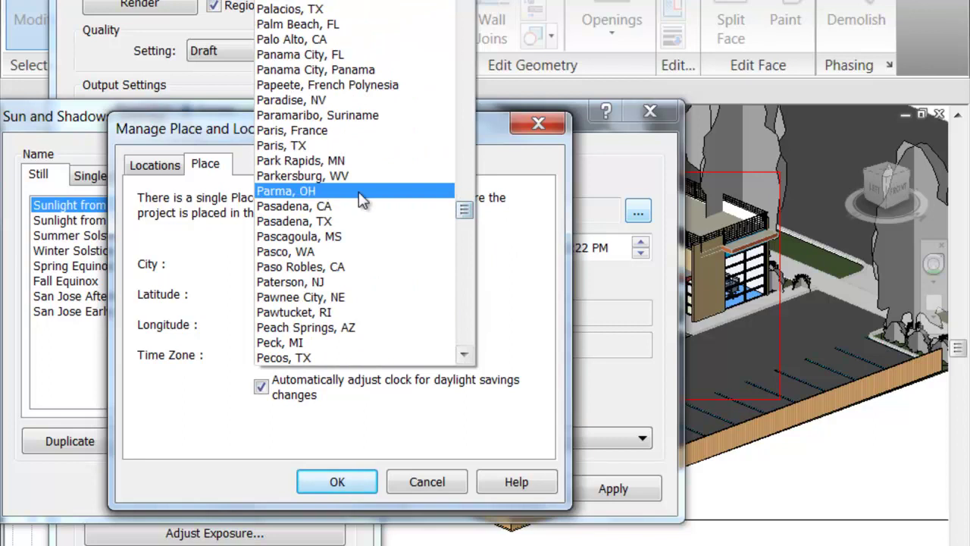
click(324, 40)
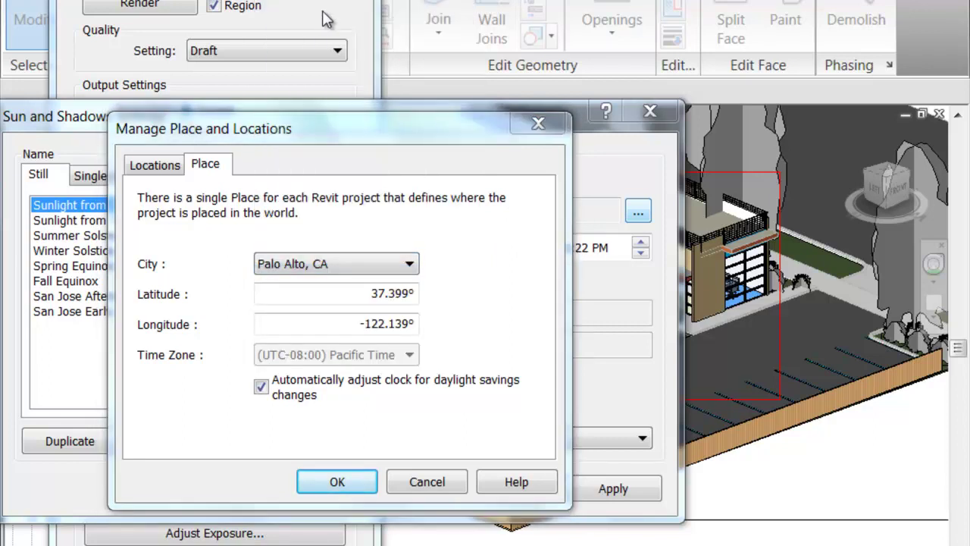
click(340, 482)
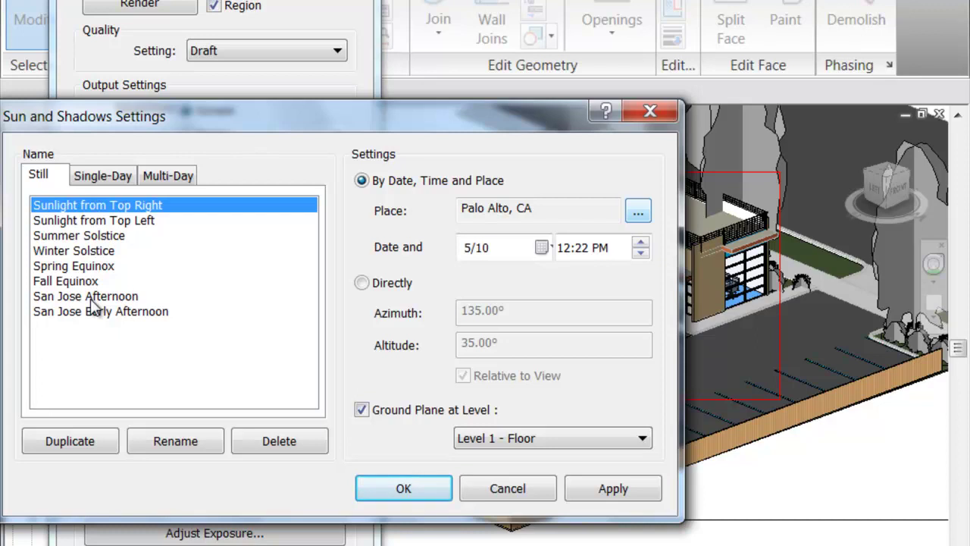
Compare the Summer Solstice and Spring Equinox still presets, and apply Summer Solstice with no ground plane
click(88, 236)
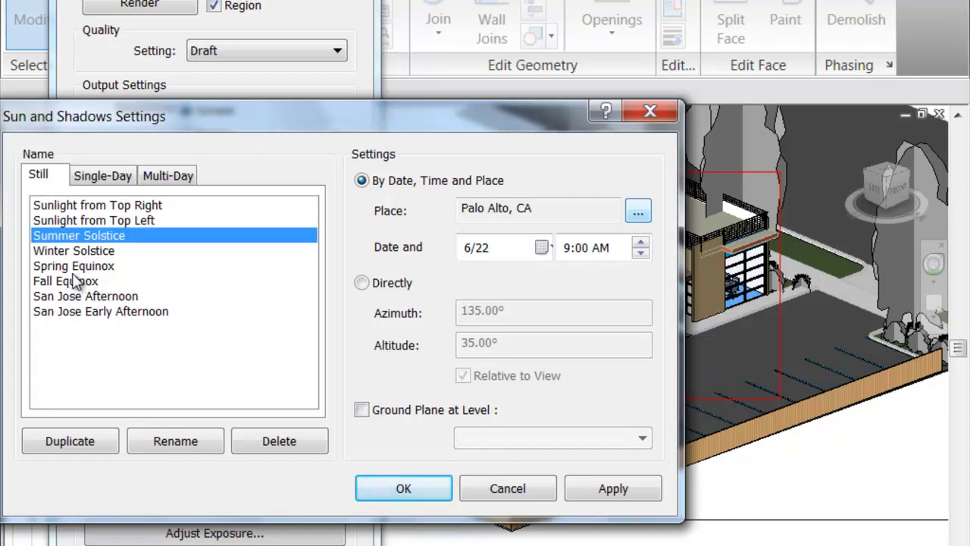
click(80, 268)
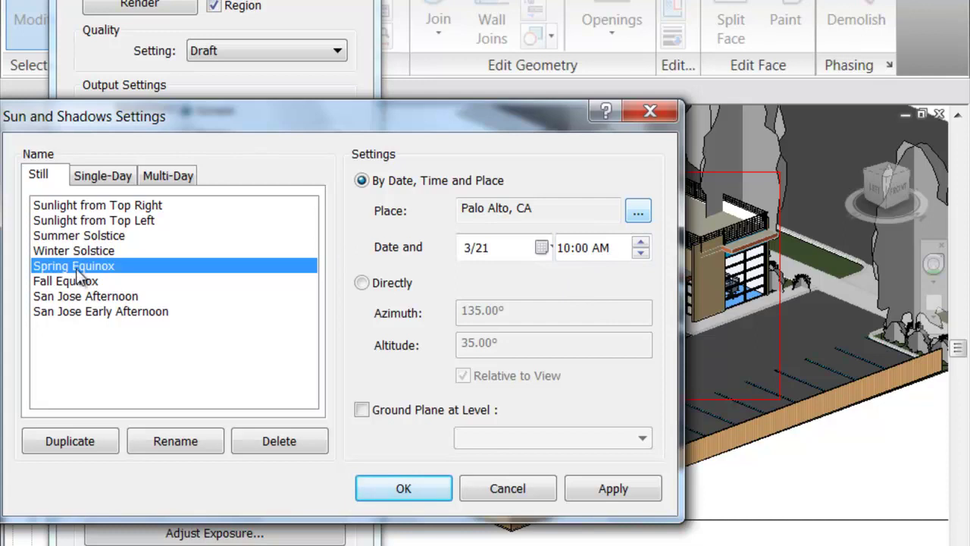
click(97, 235)
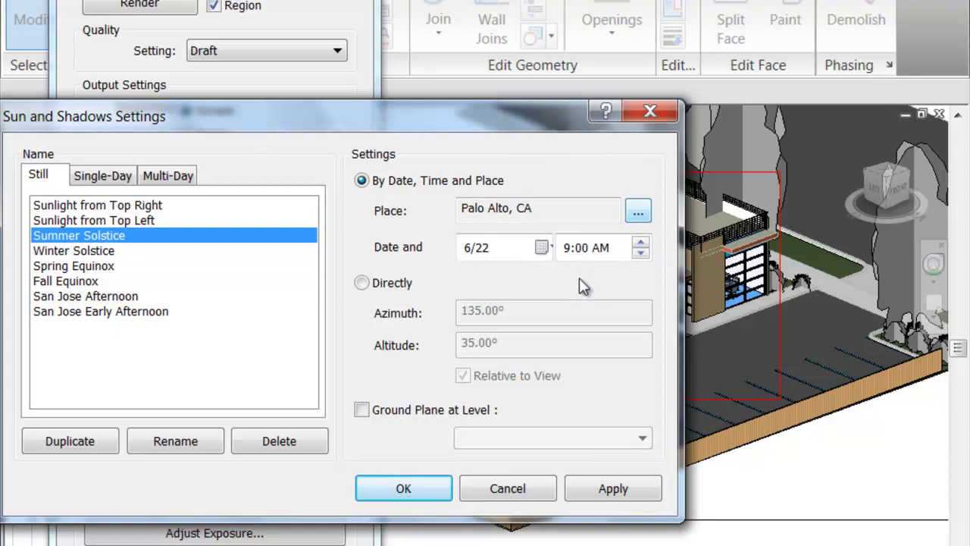
click(432, 409)
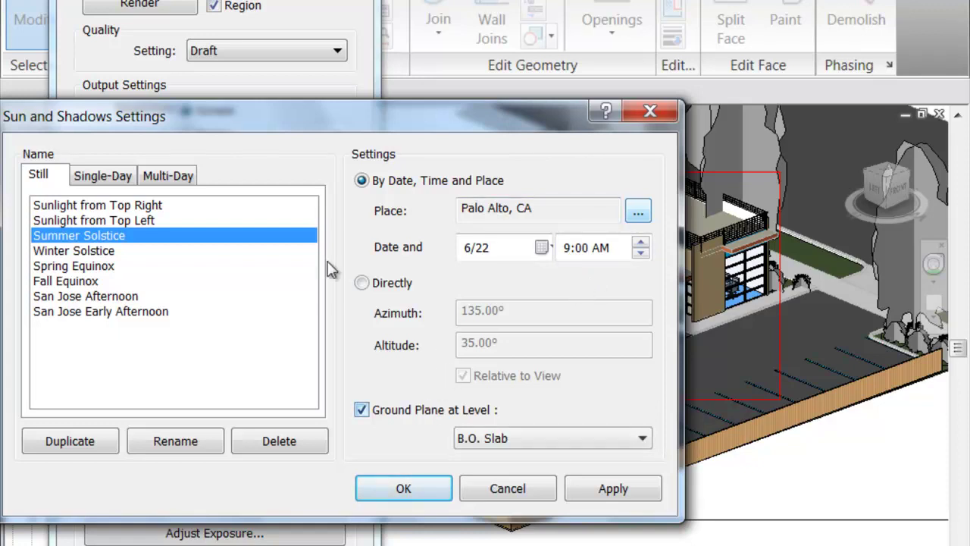
click(360, 413)
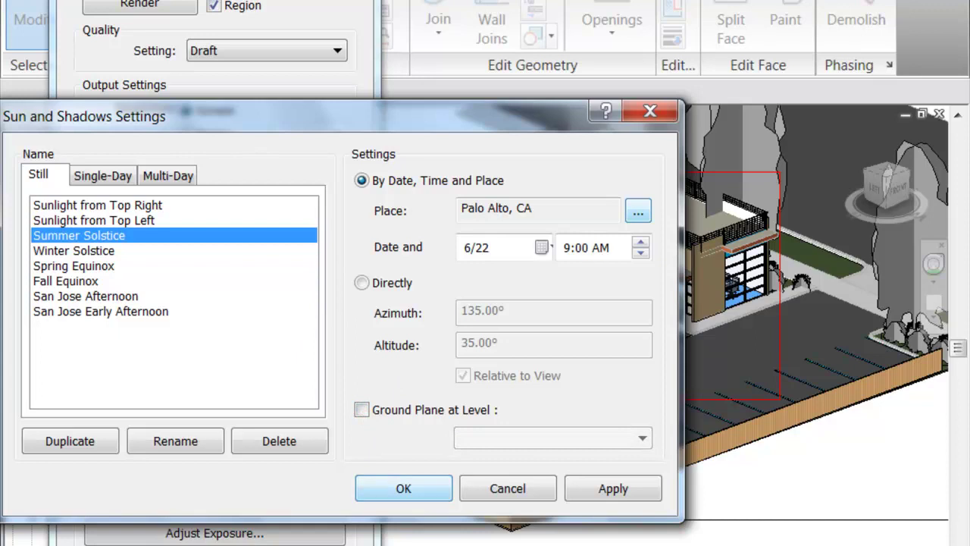
click(406, 493)
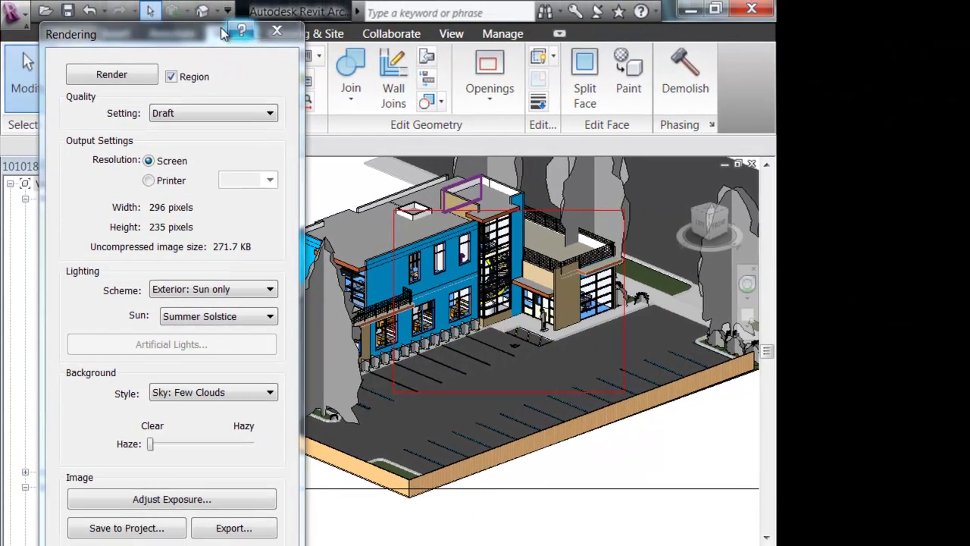
Turn off the render region, set the quality to Low, and render the whole 3D view
click(171, 77)
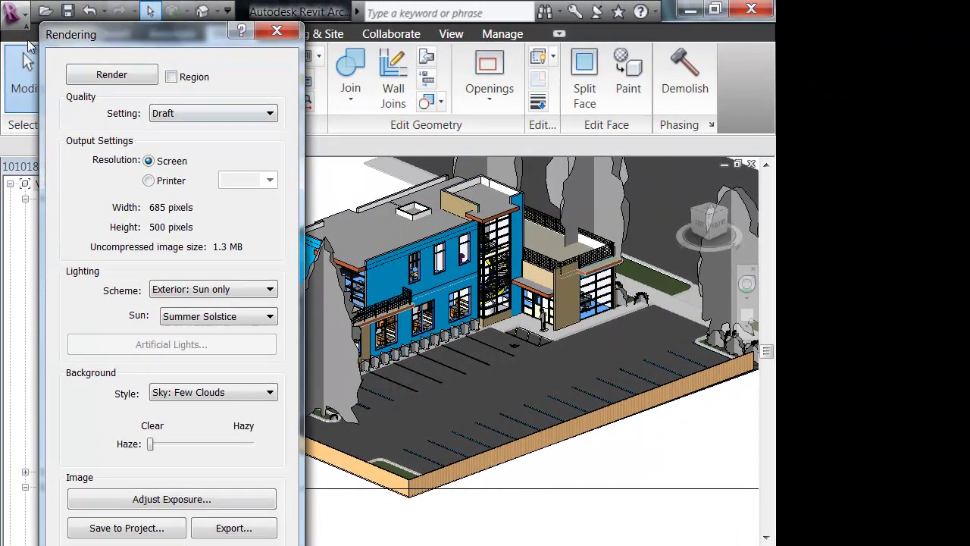
click(164, 114)
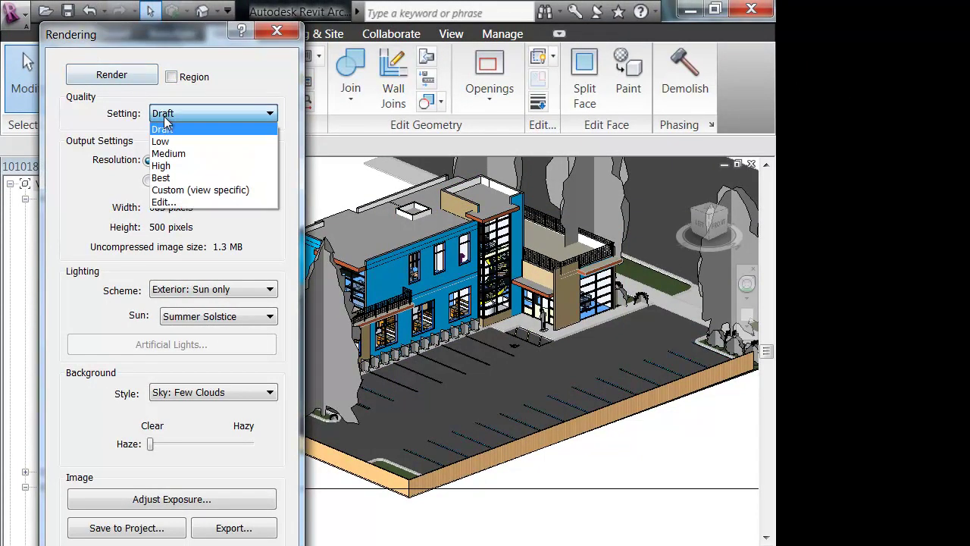
click(167, 135)
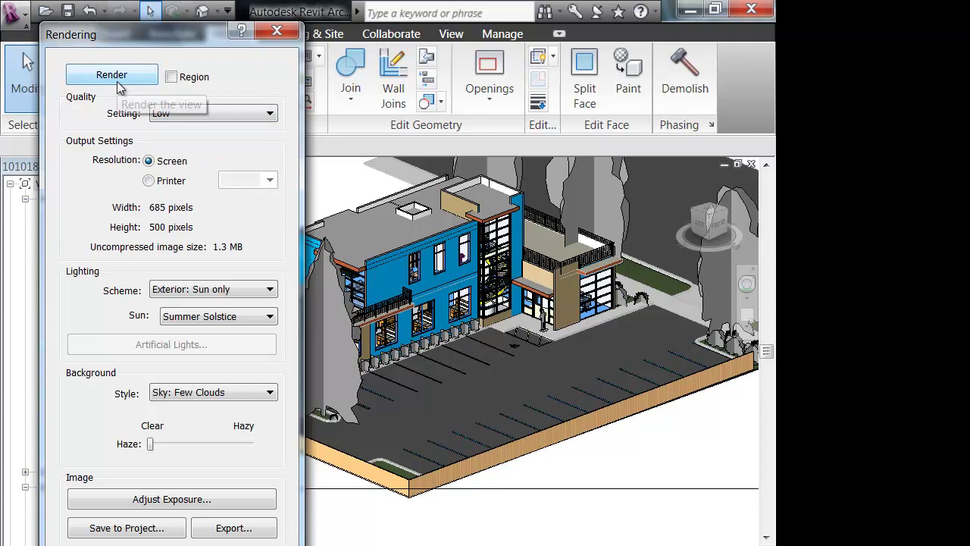
click(115, 76)
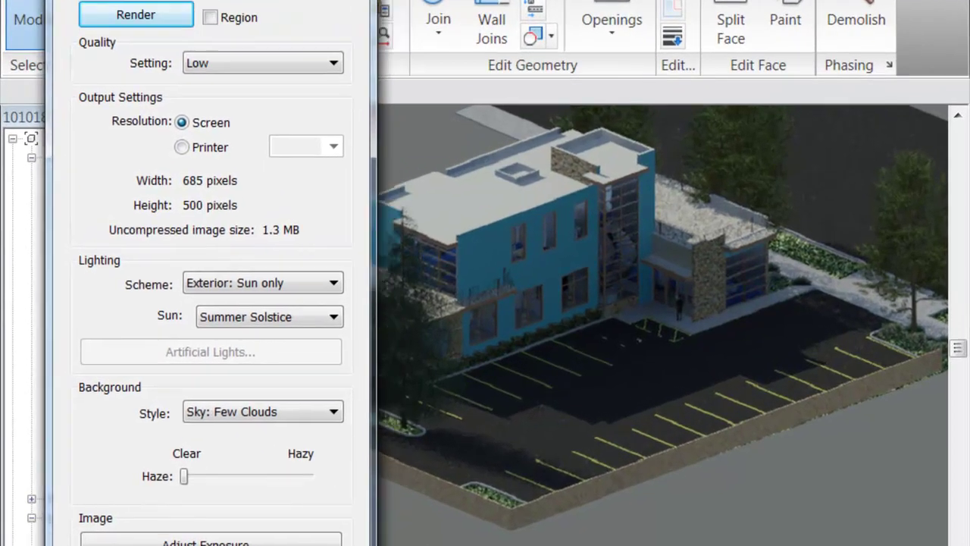
Close and reopen the rendering settings twice, showing the rendered image in the 3D view again
key(Escape)
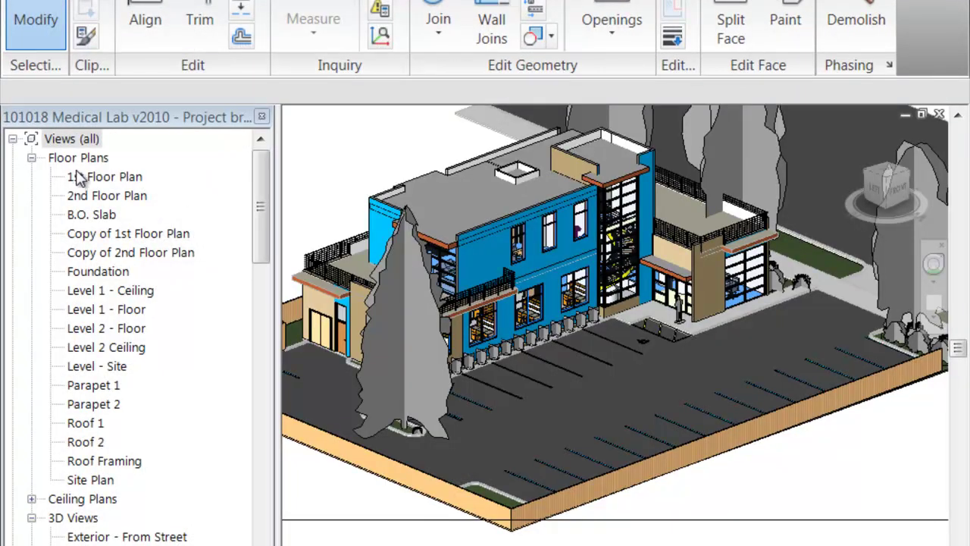
click(98, 177)
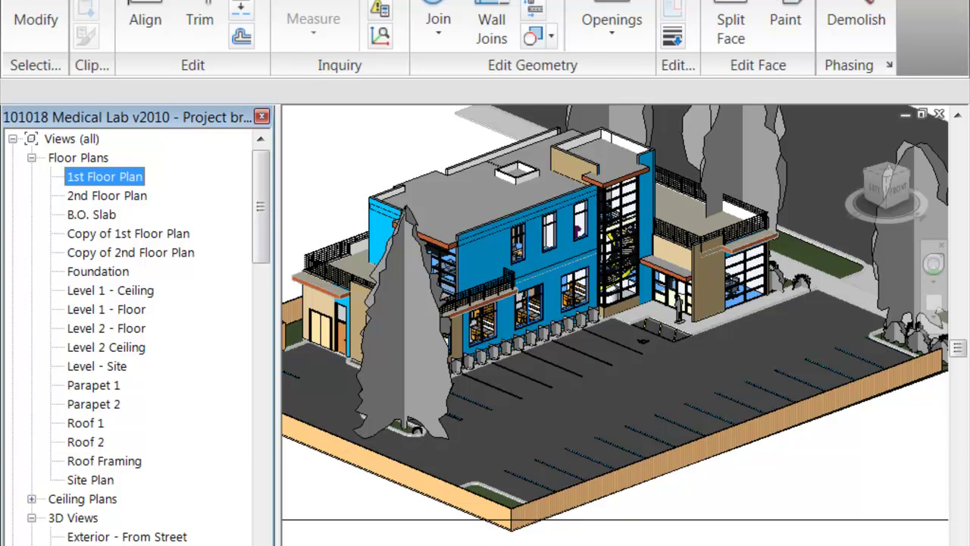
key(r)
key(r)
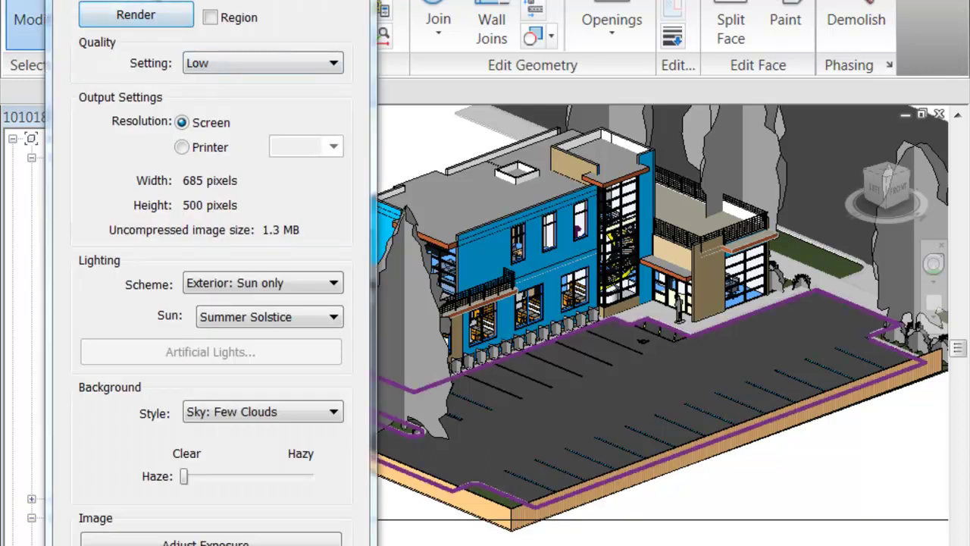
key(Escape)
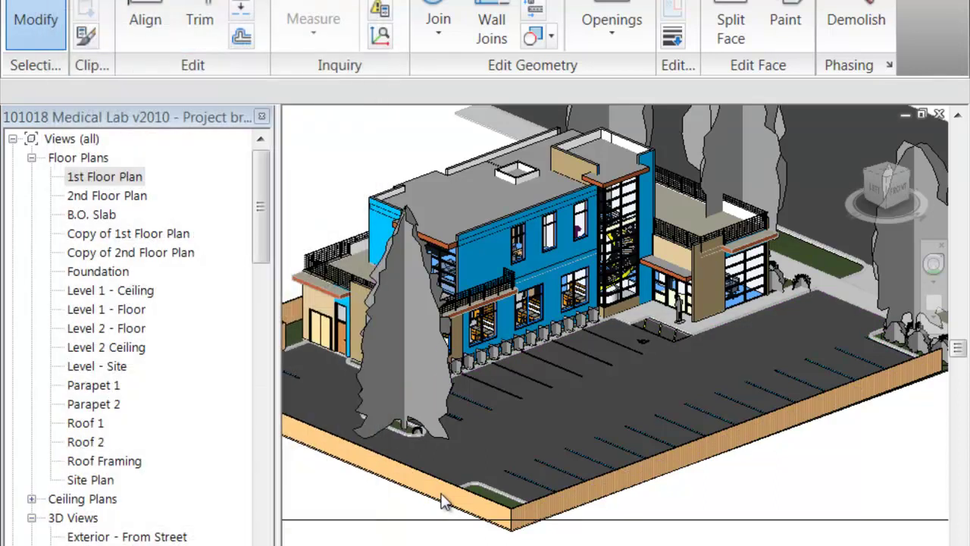
key(r)
key(r)
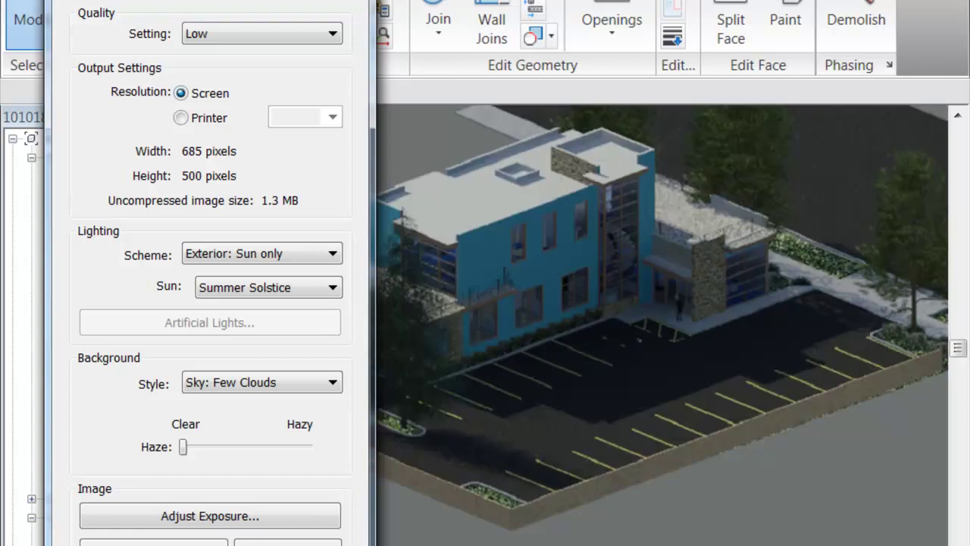
Save the rendered image to the project under the name Test 1
drag(228, 1, 207, 0)
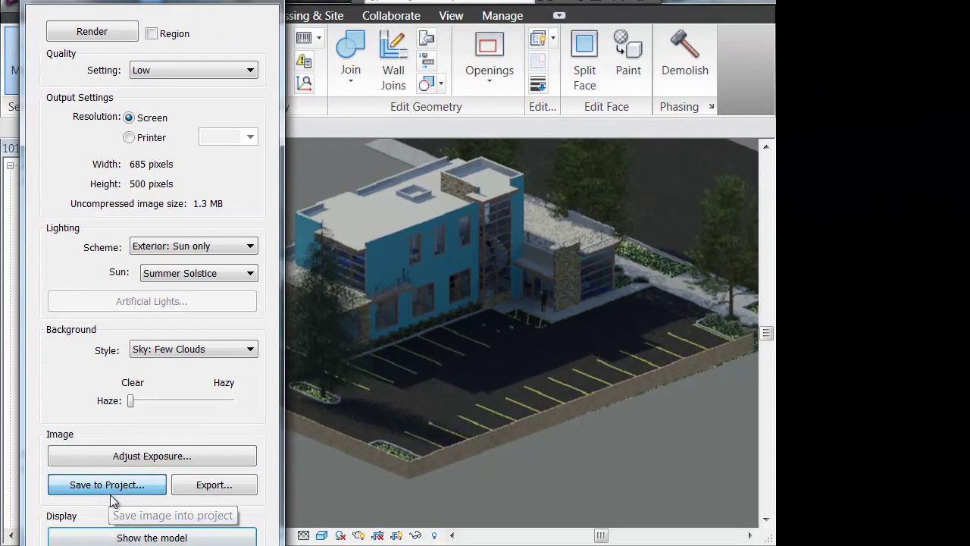
click(107, 485)
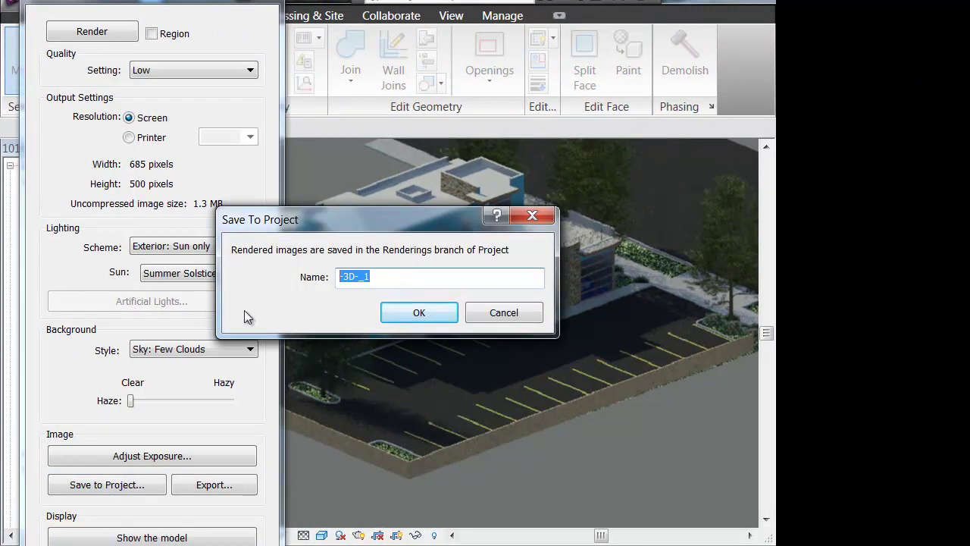
text(Test 1)
click(424, 312)
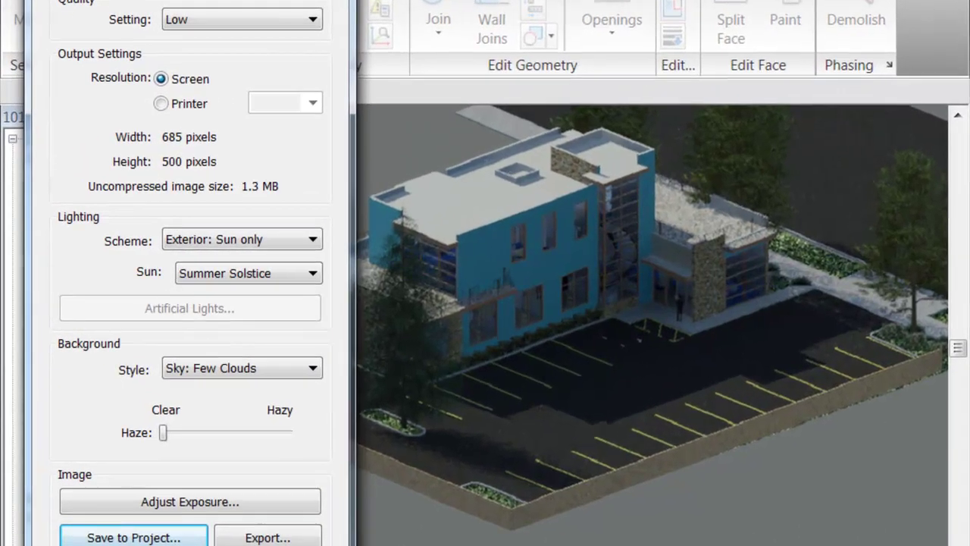
Move the rendering settings clear of the project browser and open the saved Test 1 rendering
drag(152, 3, 499, 22)
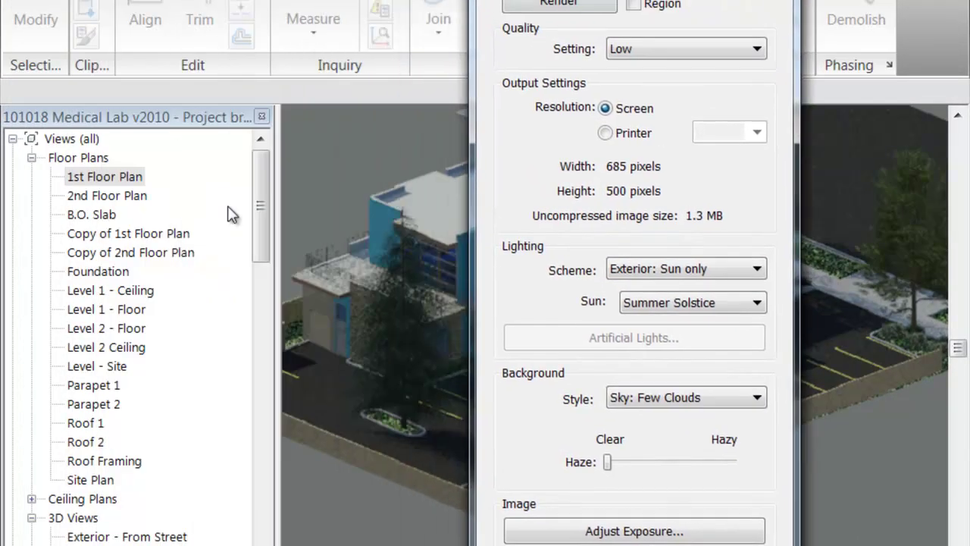
drag(264, 187, 288, 394)
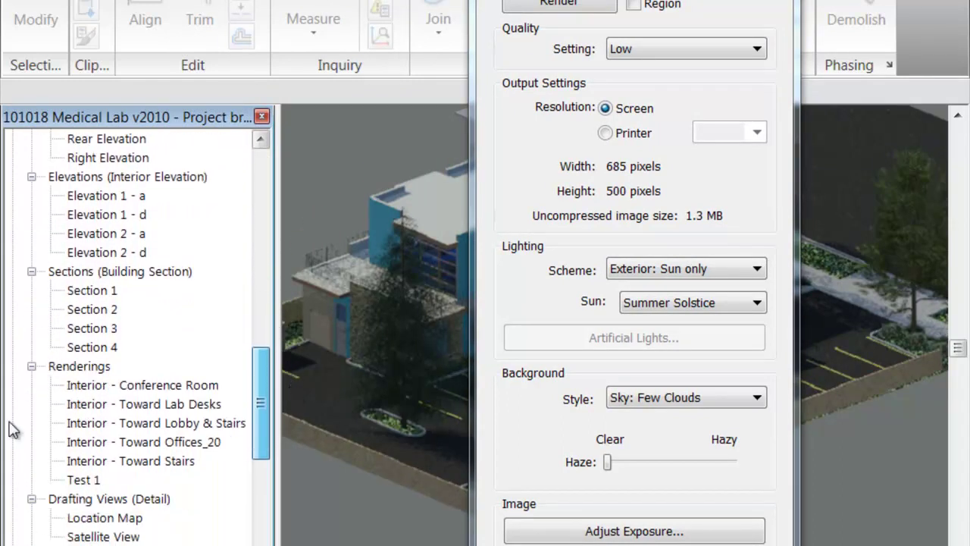
double_click(84, 480)
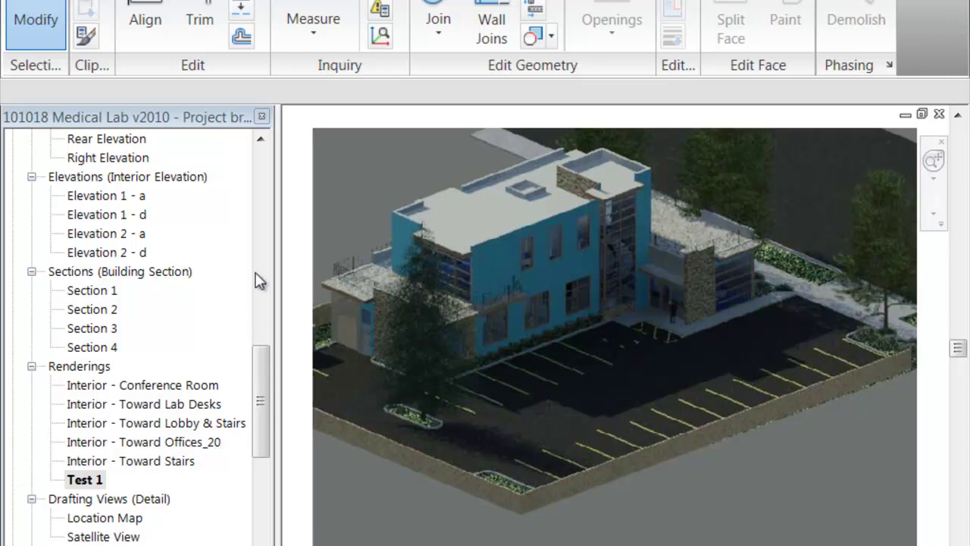
Return to the {3D} view and move the rendering settings off the building image
drag(261, 410, 263, 317)
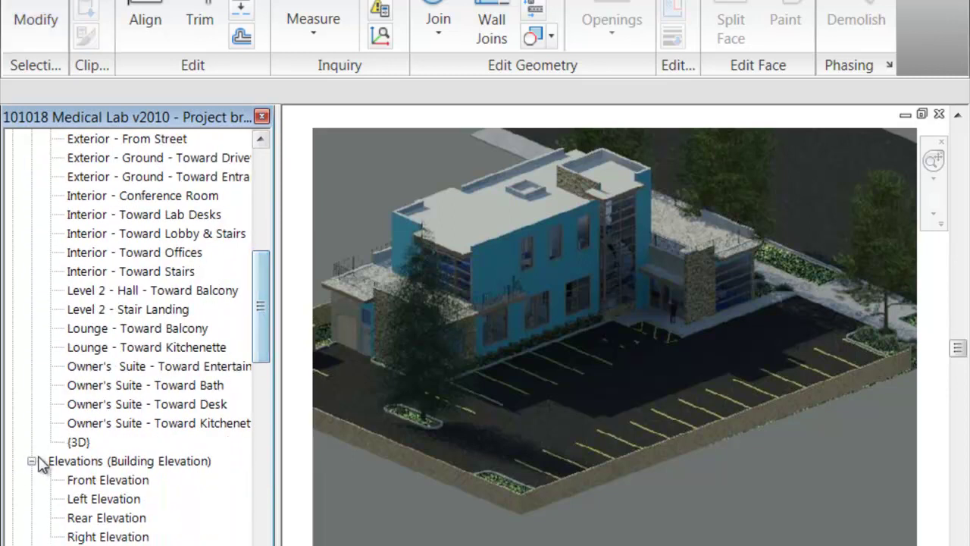
double_click(78, 444)
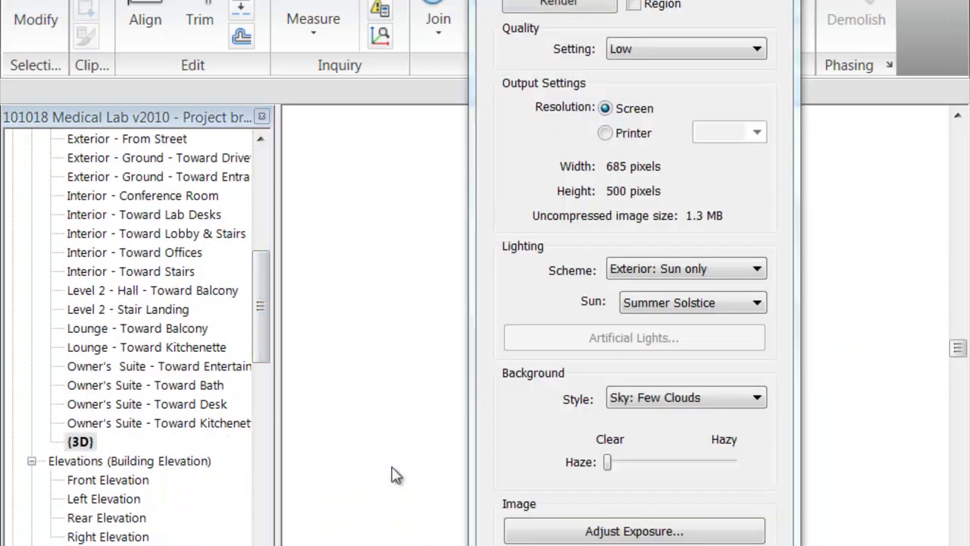
drag(536, 0, 95, 10)
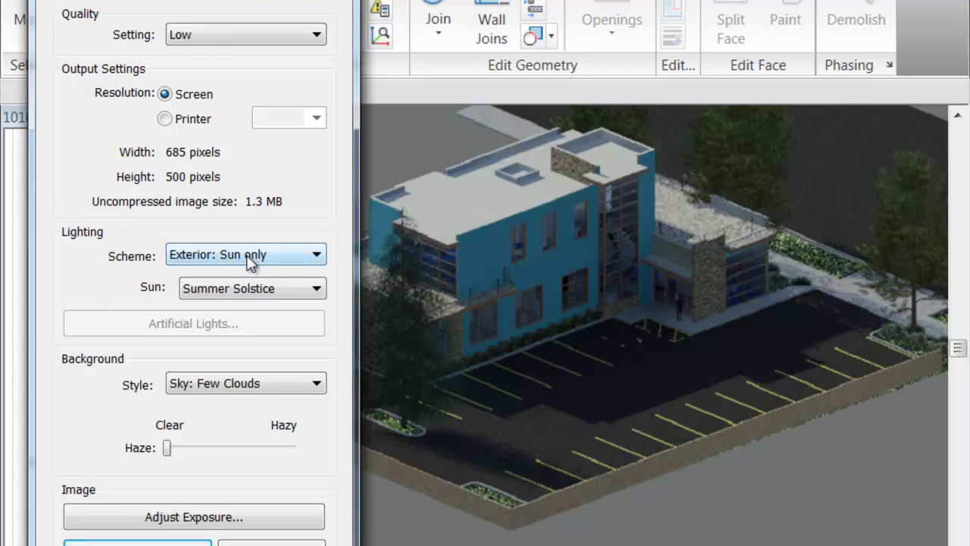
Check the available background sky styles, keep Sky: Few Clouds, and close the rendering settings
click(237, 387)
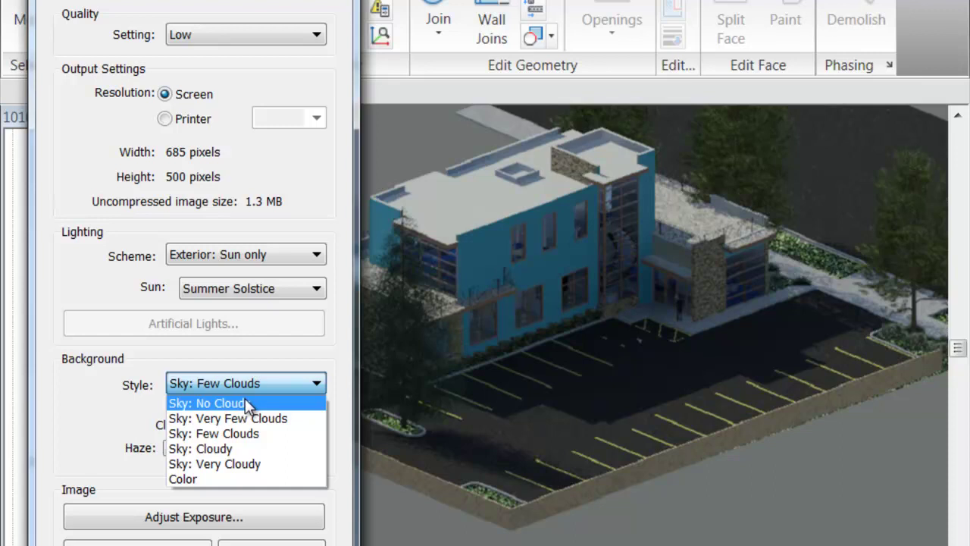
click(60, 388)
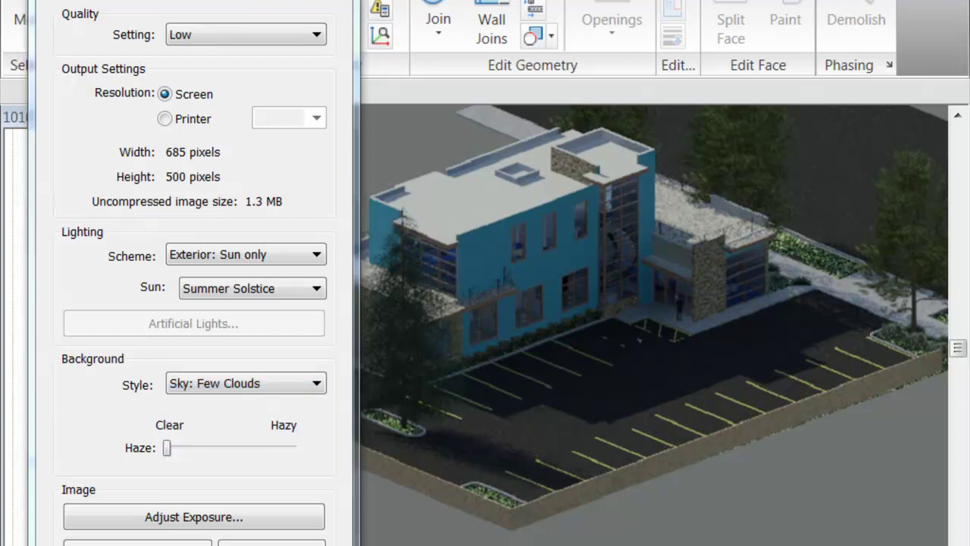
drag(95, 0, 71, 53)
click(309, 44)
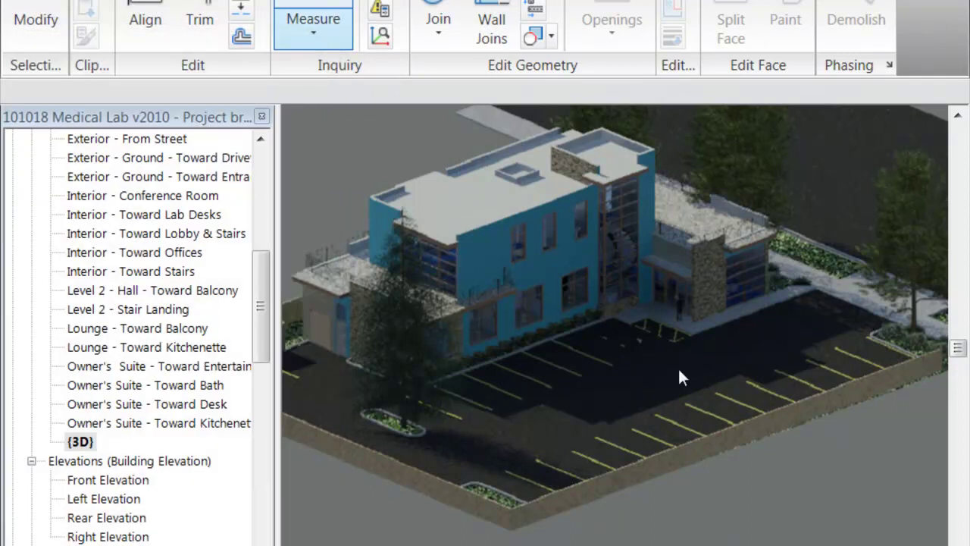
Clear the selection, look at the ground-level exterior view toward the drive, and open the one toward the entrance
click(395, 519)
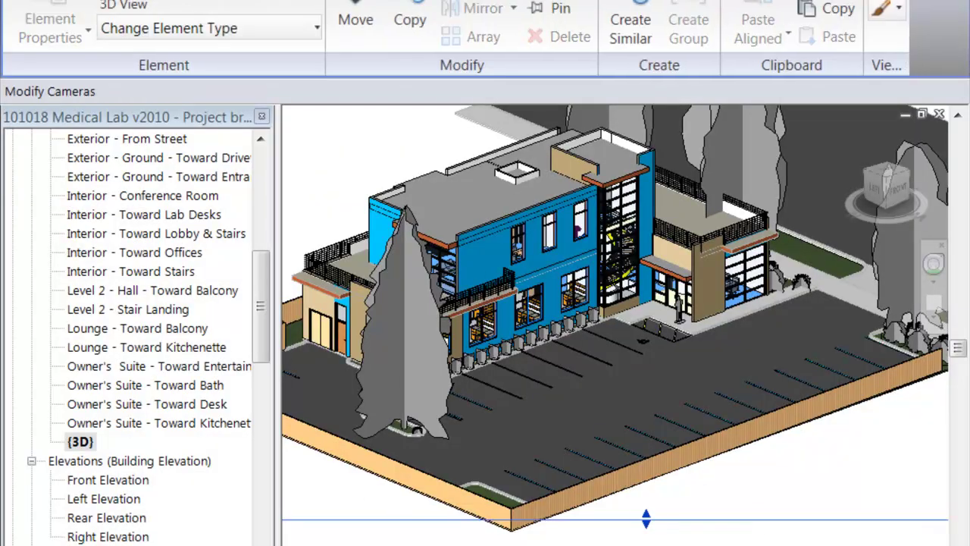
key(Escape)
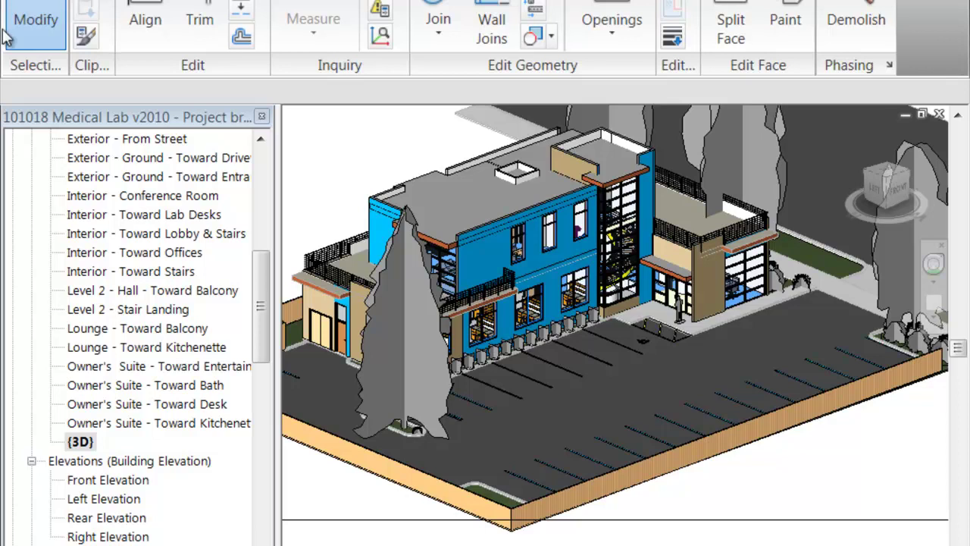
drag(260, 327, 273, 283)
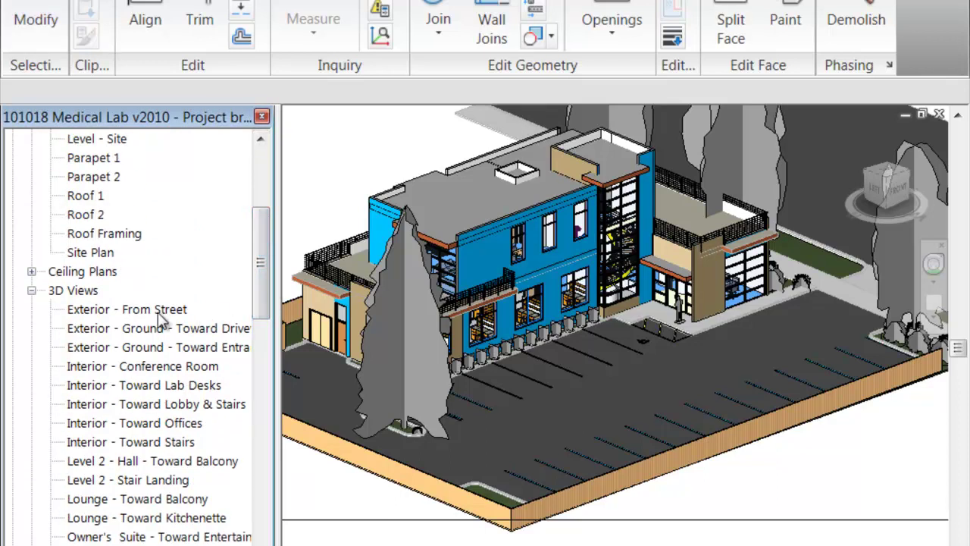
double_click(169, 332)
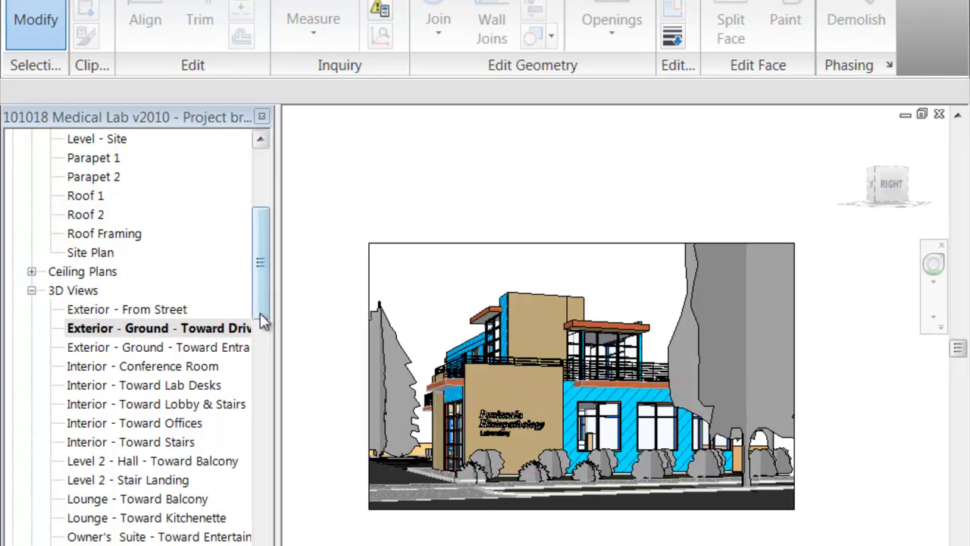
ctrl+click(184, 350)
double_click(184, 349)
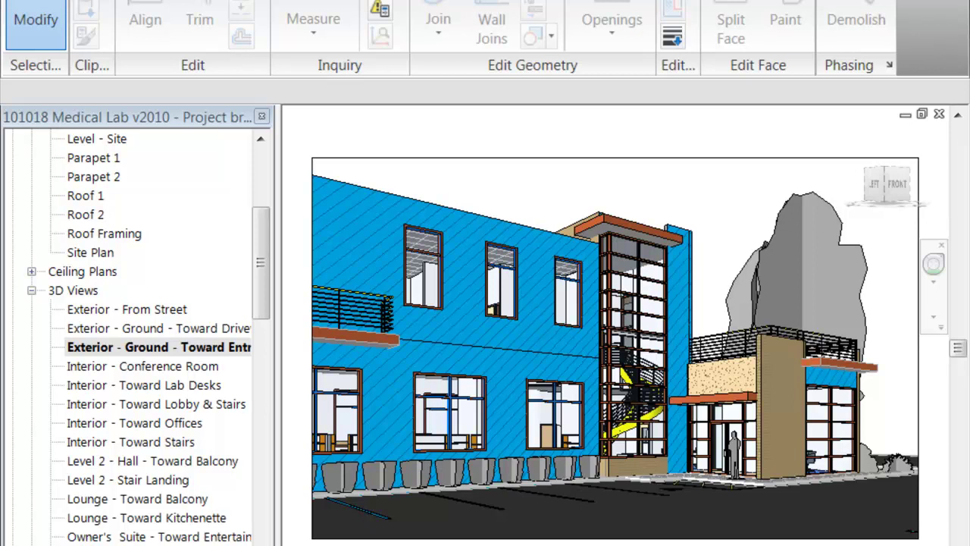
Set the rendering sun to Summer Solstice, keep the Sky: Few Clouds background, and render the entrance view
key(r)
key(r)
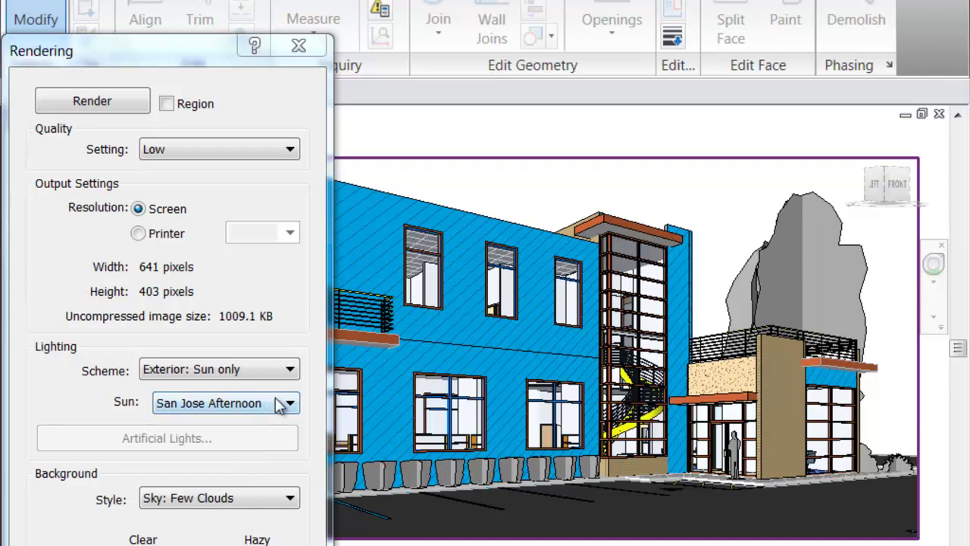
click(282, 402)
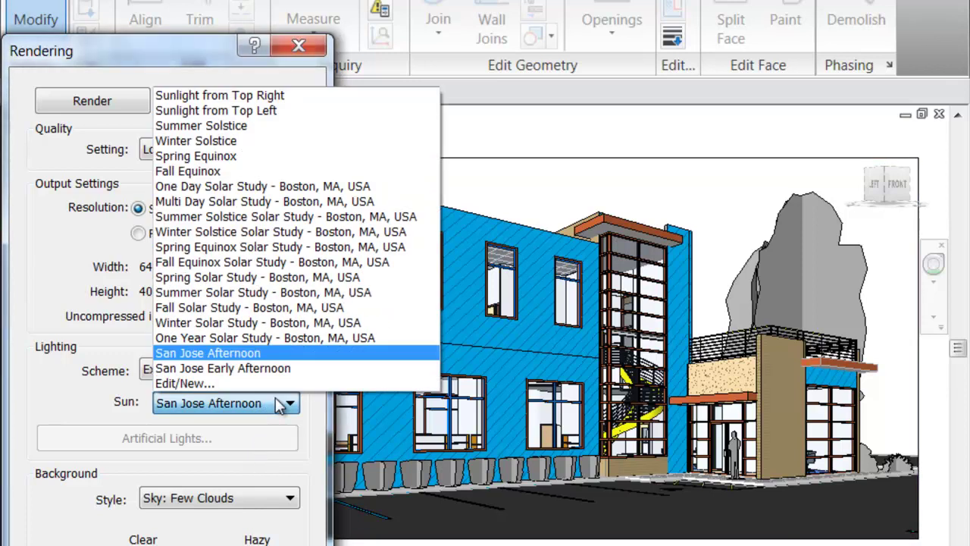
click(217, 127)
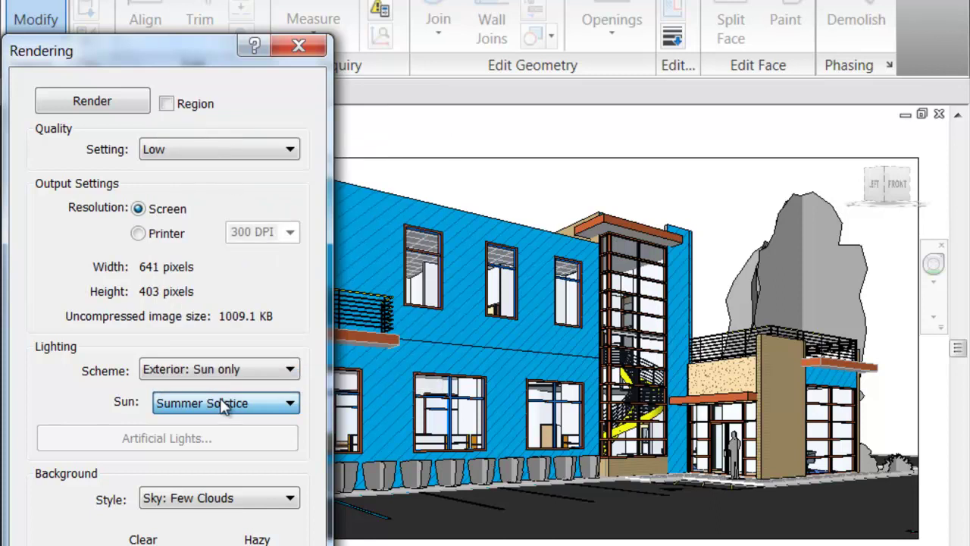
click(269, 498)
key(Escape)
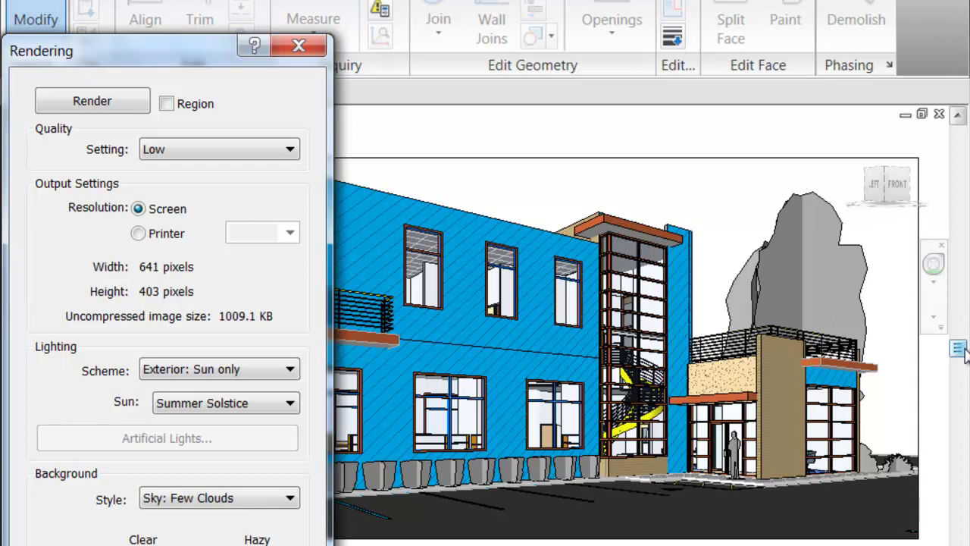
middle_drag(660, 477, 661, 450)
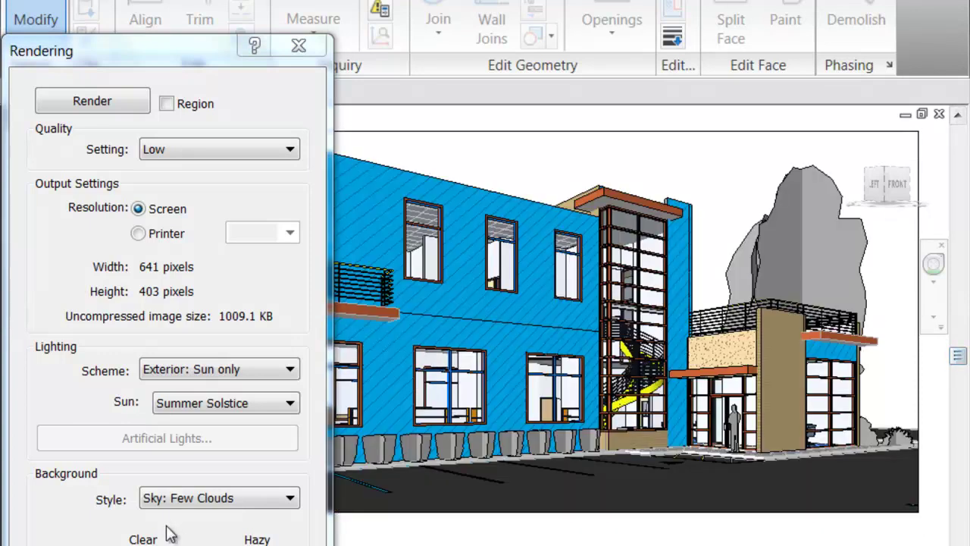
drag(123, 57, 158, 0)
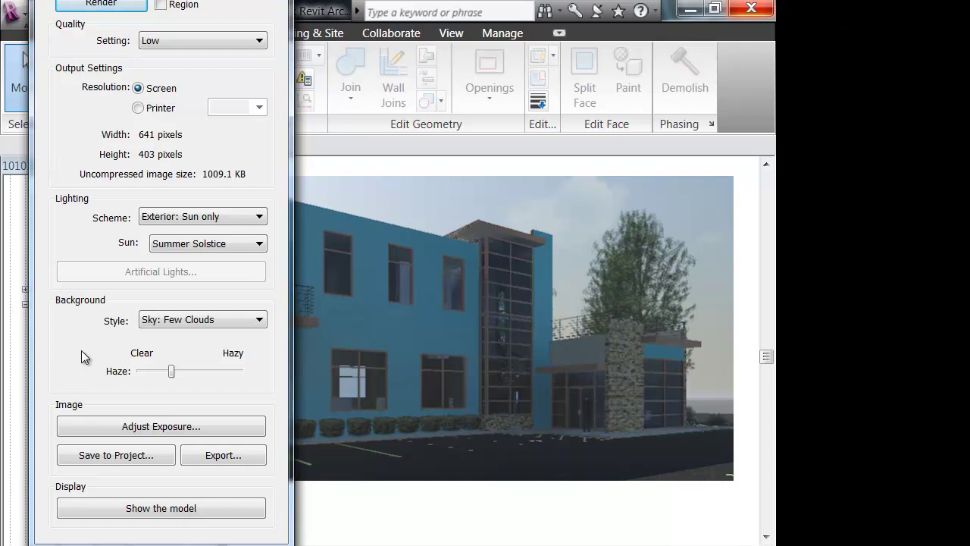
Try a much brighter exposure value on the rendered entrance image
click(134, 429)
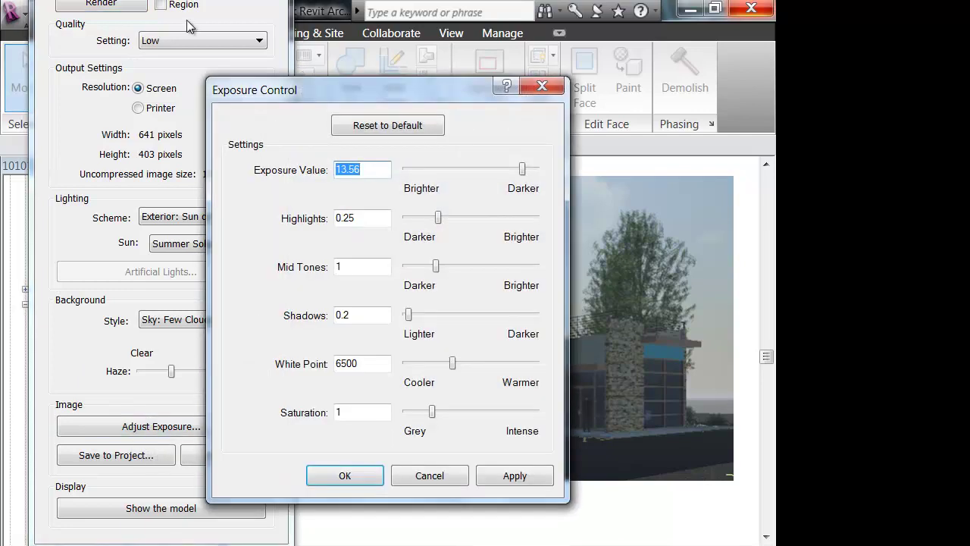
drag(263, 96, 7, 50)
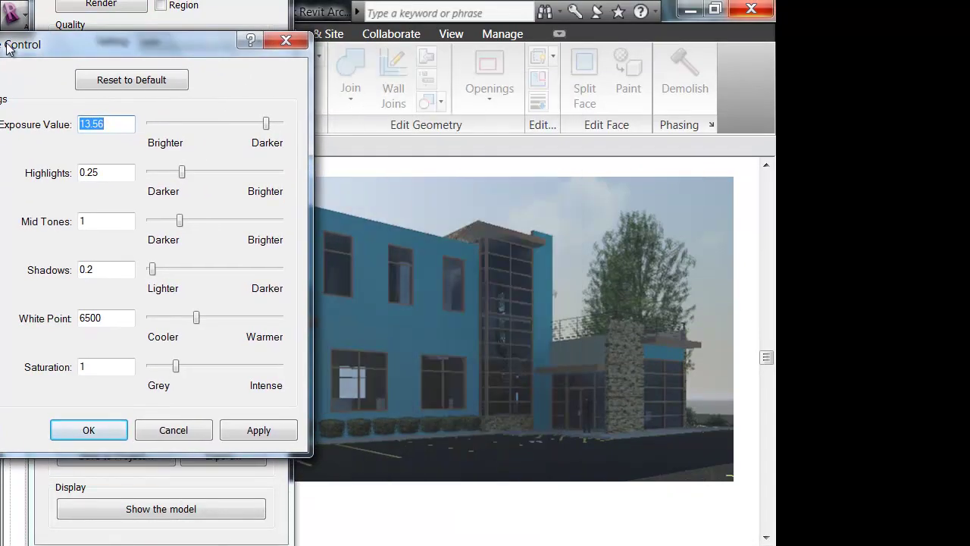
click(266, 125)
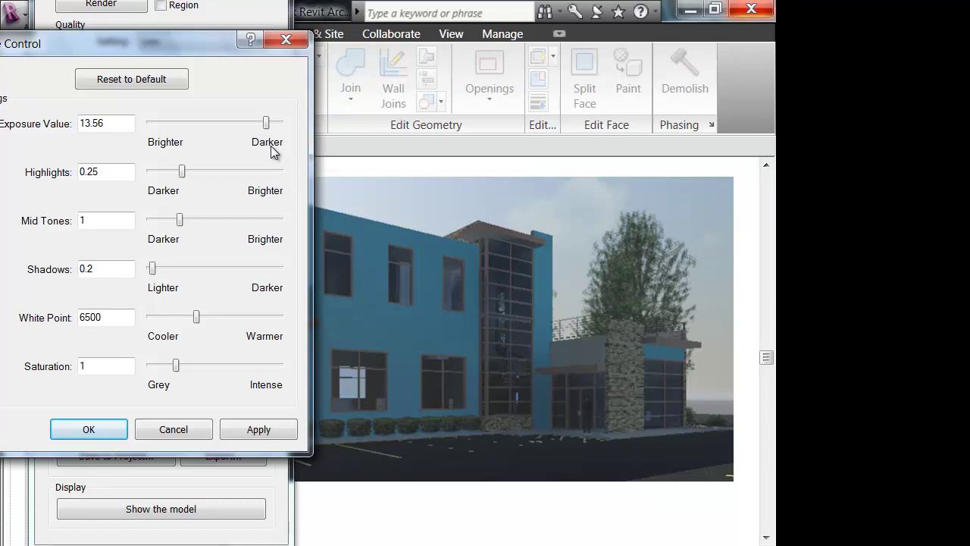
click(231, 124)
click(209, 123)
click(89, 429)
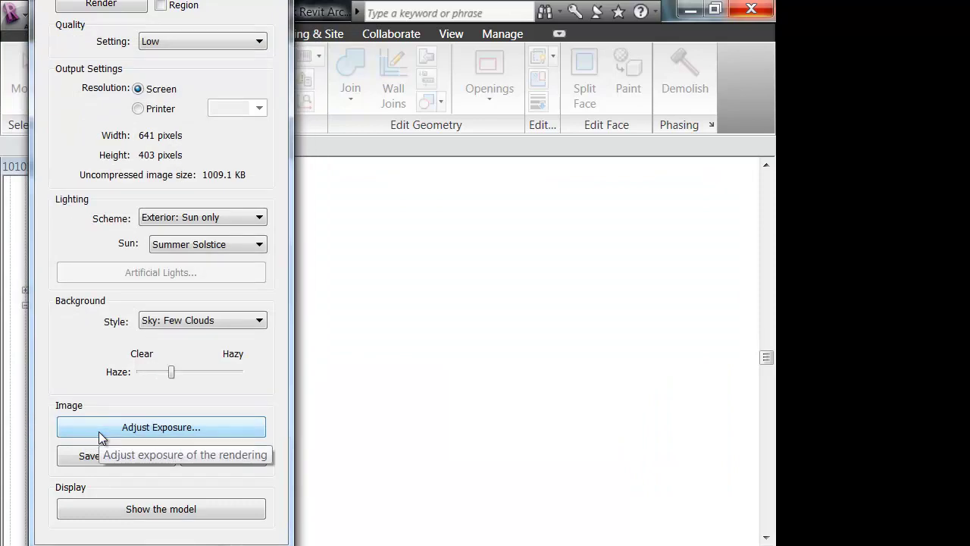
Reopen the exposure adjustment, try an exposure value of 10.52, and settle on 11.67 for the rendered image
click(184, 429)
click(250, 130)
drag(239, 124, 249, 123)
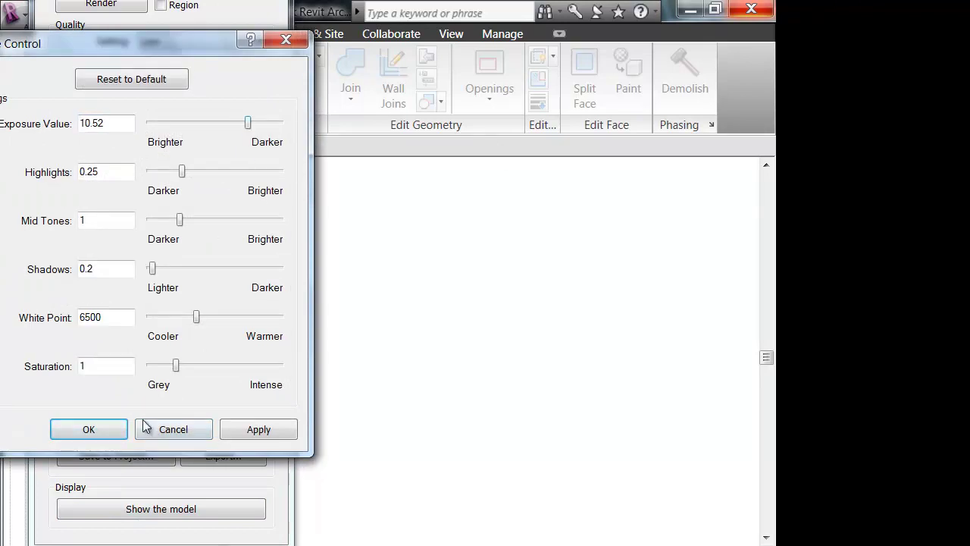
click(255, 430)
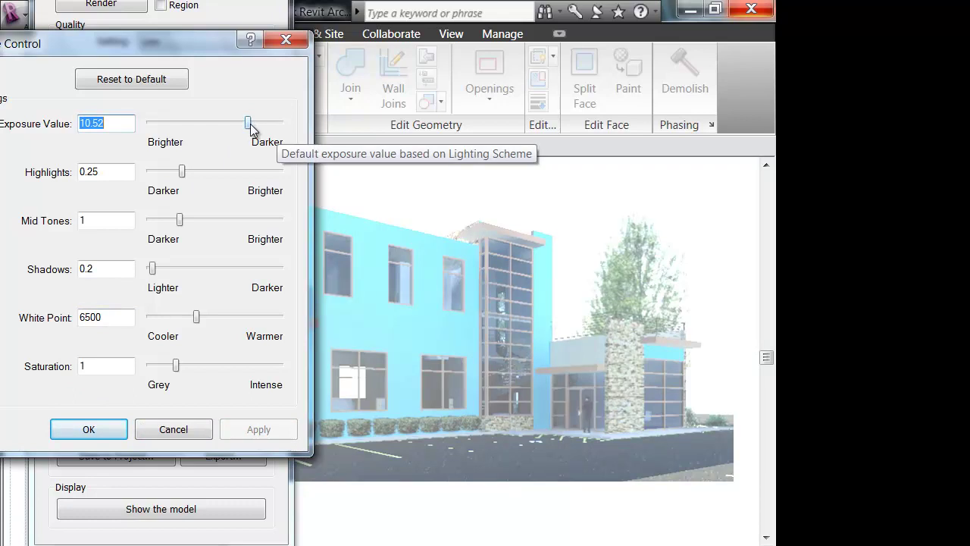
drag(252, 129, 256, 129)
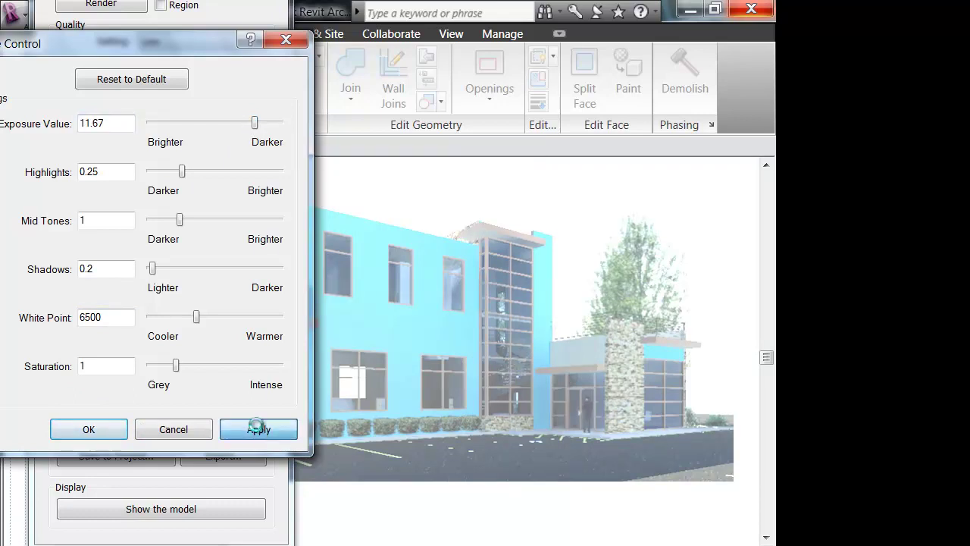
click(258, 430)
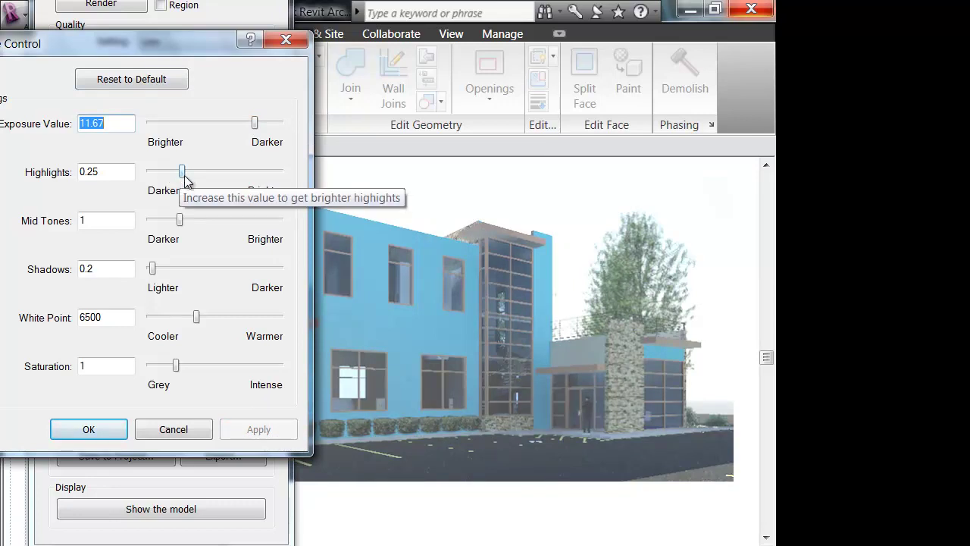
Reduce the rendering's highlights to 0.06 and raise its shadows to 1.63, applying both to the image
drag(185, 176, 166, 171)
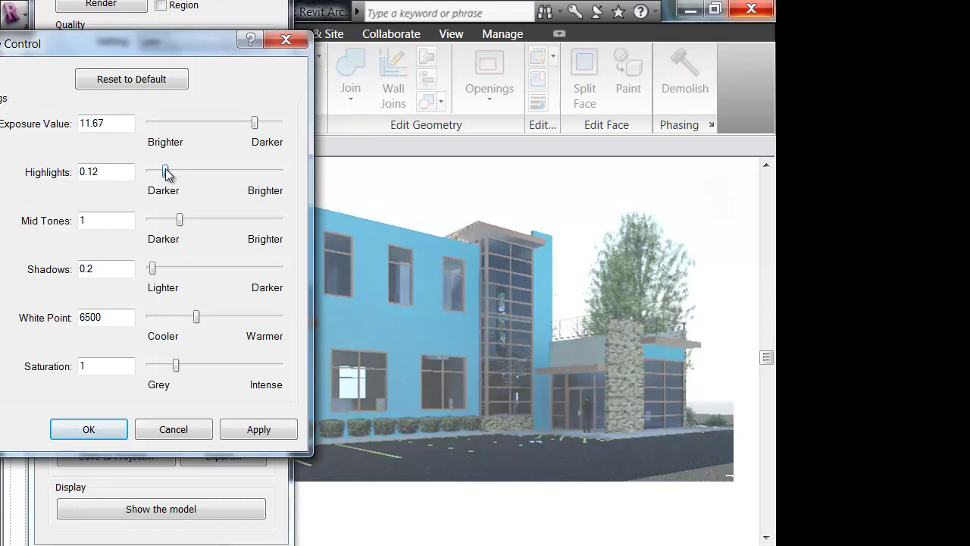
click(258, 429)
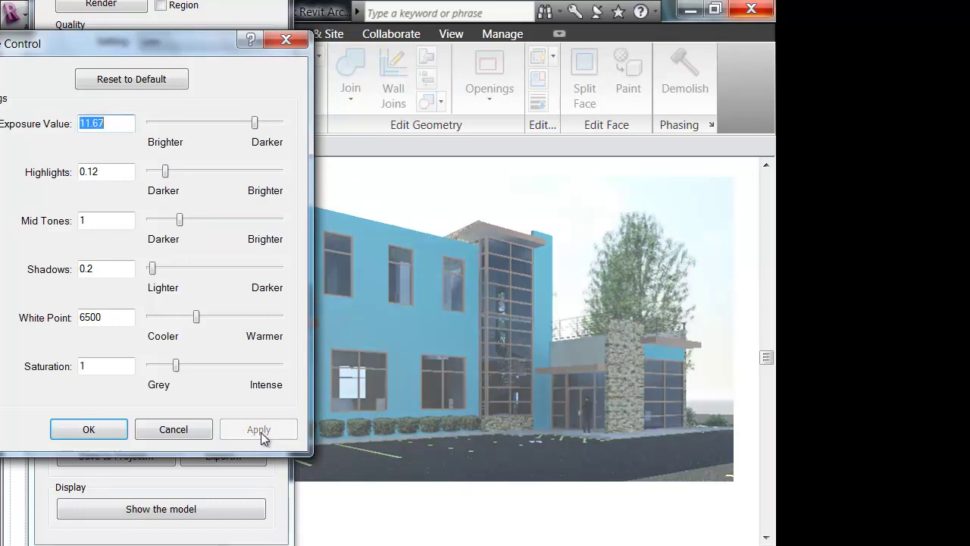
drag(166, 179, 157, 174)
click(275, 430)
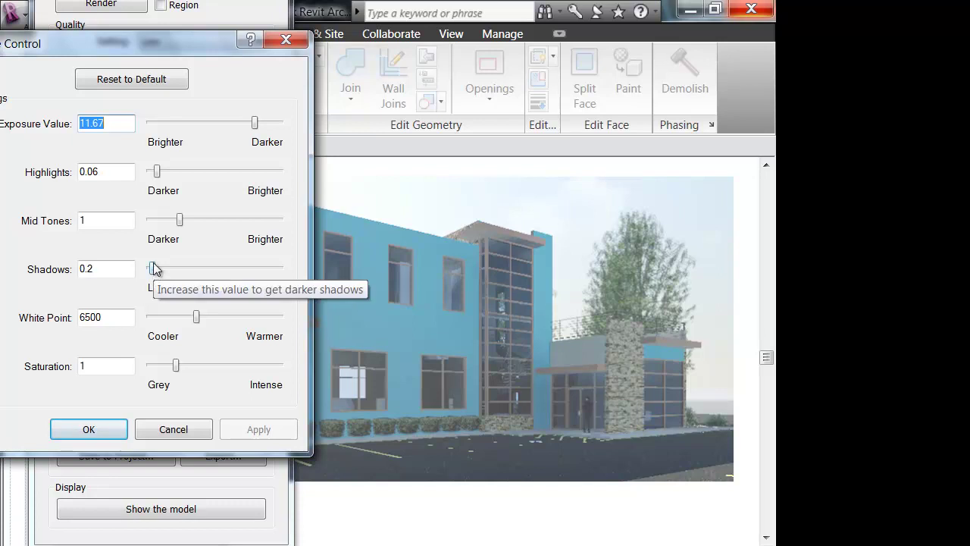
drag(152, 265, 201, 269)
click(257, 429)
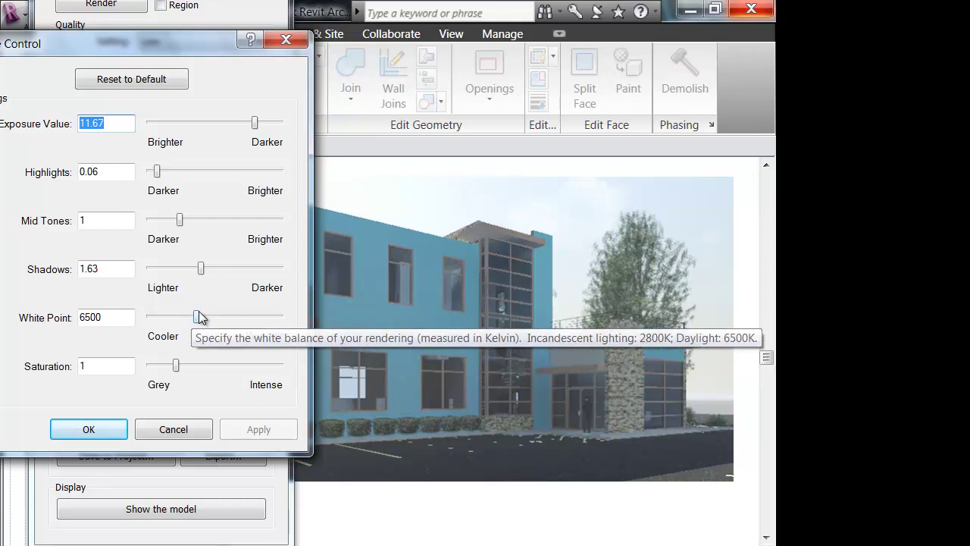
Try a warmer white point of 11713.2, reduce it to 7528.8, and apply it with a saturation of 2.52
drag(197, 316, 248, 317)
click(257, 429)
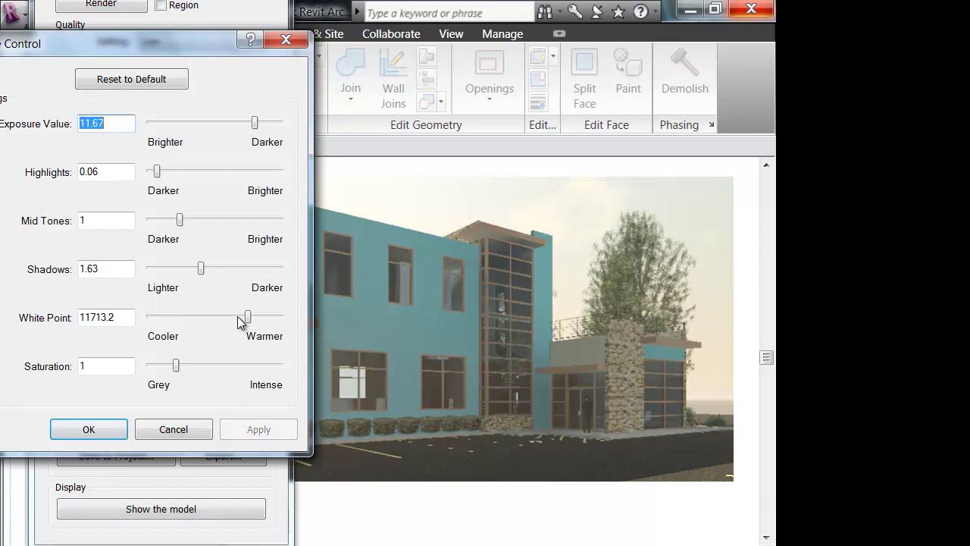
drag(248, 318, 206, 318)
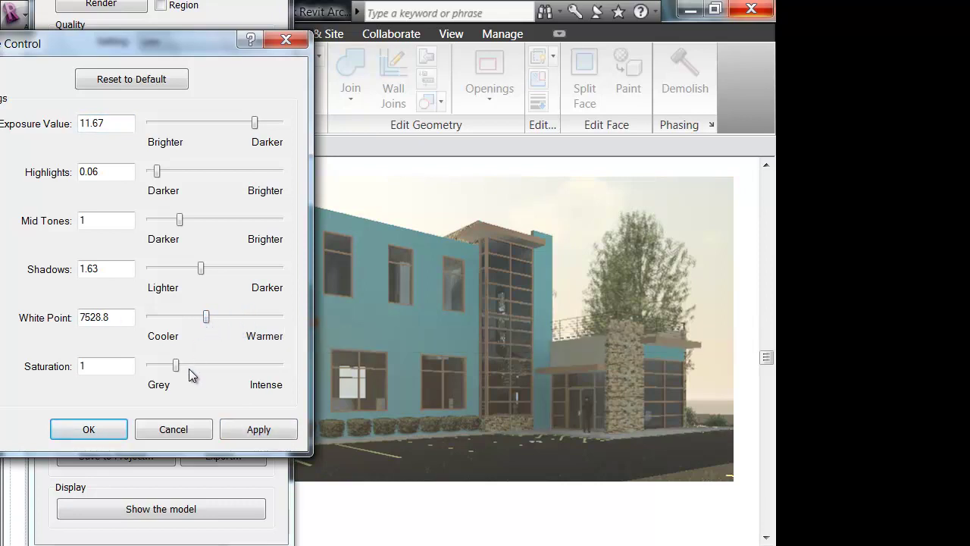
drag(175, 366, 216, 367)
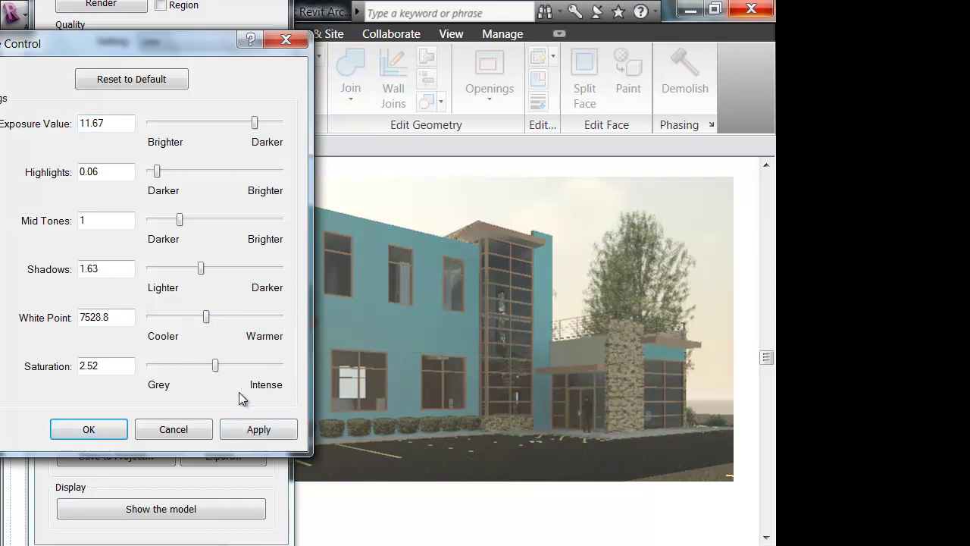
click(258, 430)
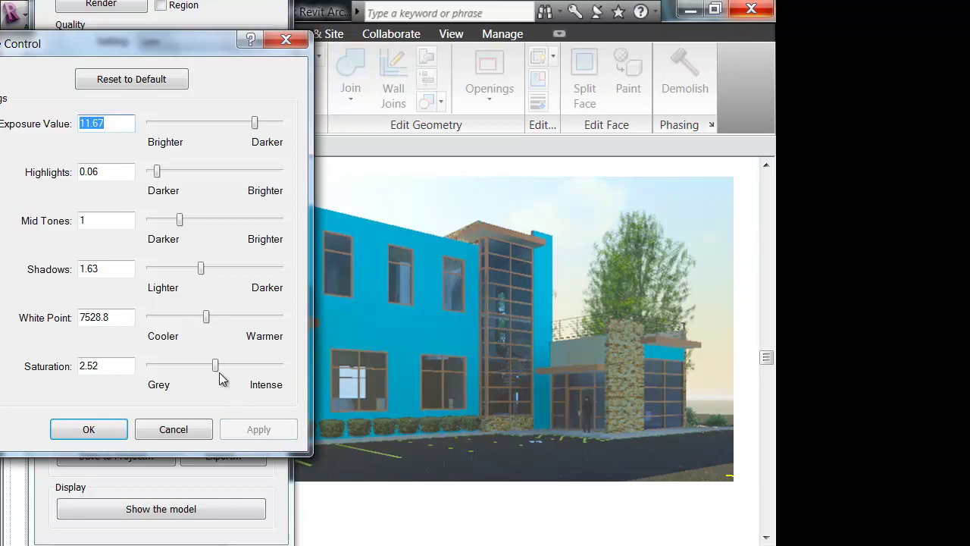
Refine the rendered image to a white point of 7898.4 and a saturation of 1.62
drag(215, 367, 180, 367)
click(255, 429)
click(257, 430)
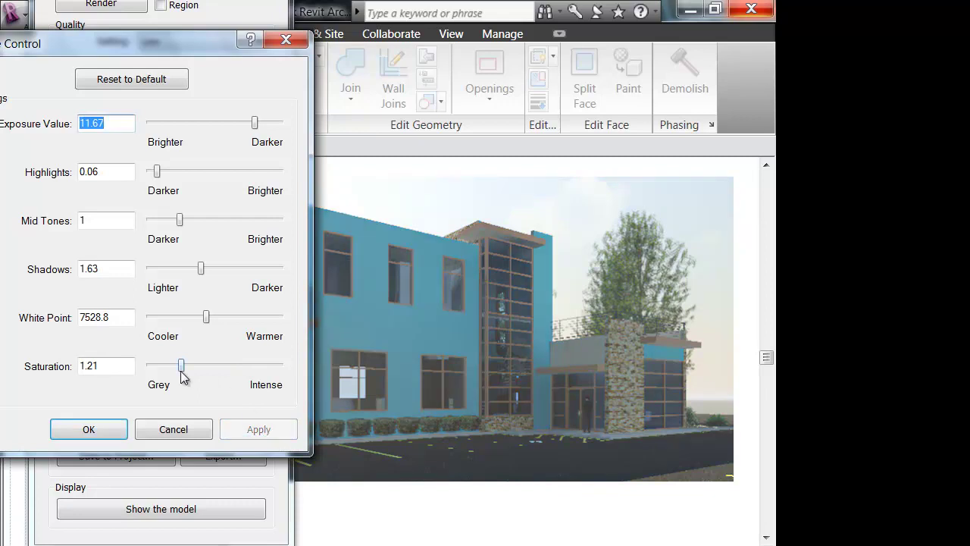
drag(205, 317, 210, 316)
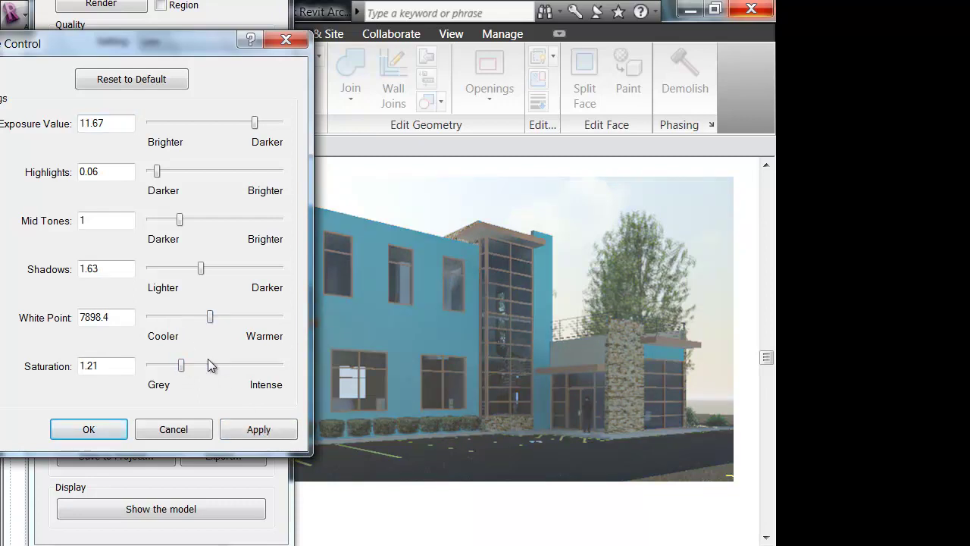
click(258, 429)
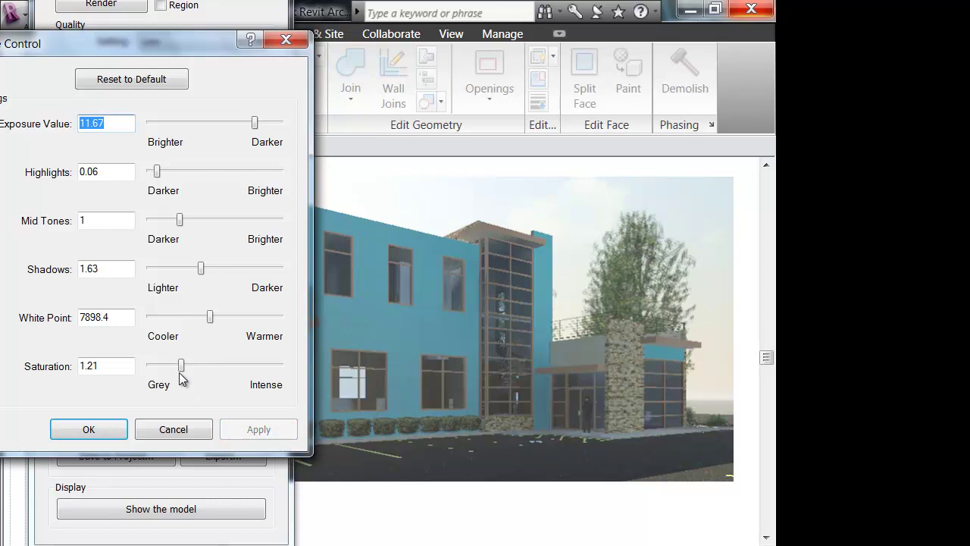
drag(181, 366, 191, 366)
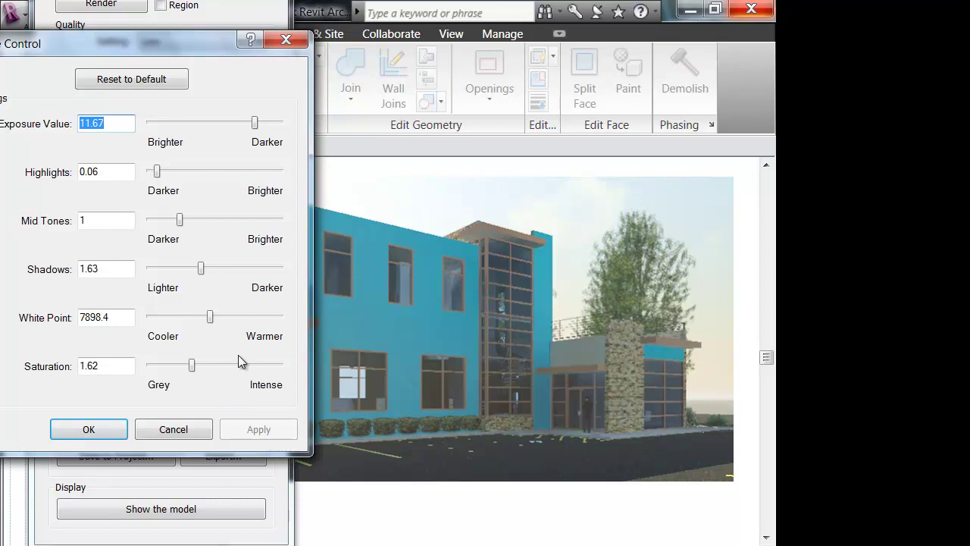
Accept the exposure adjustments and close the rendering settings to return to the entrance model view
drag(169, 44, 237, 39)
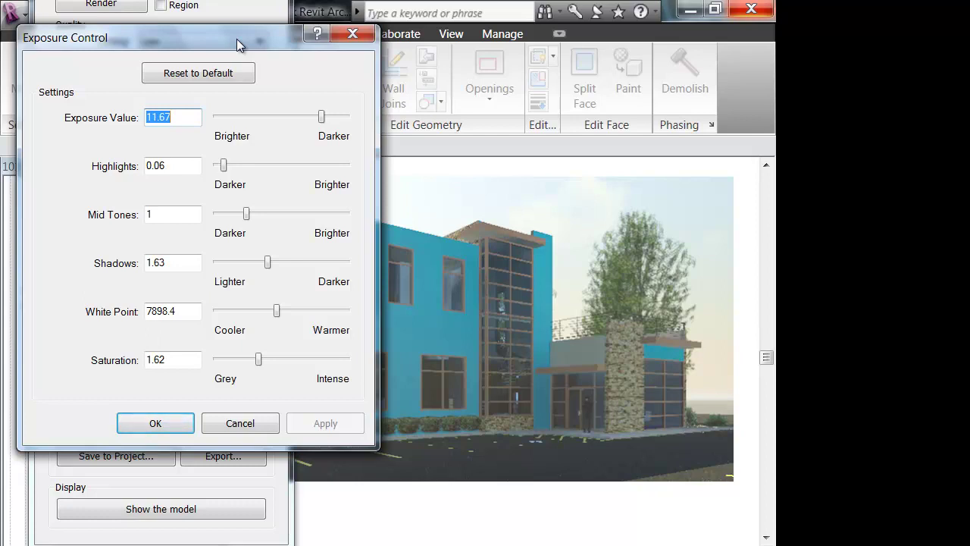
mouse_move(236, 39)
mouse_down()
mouse_move(237, 22)
mouse_move(238, 42)
mouse_up()
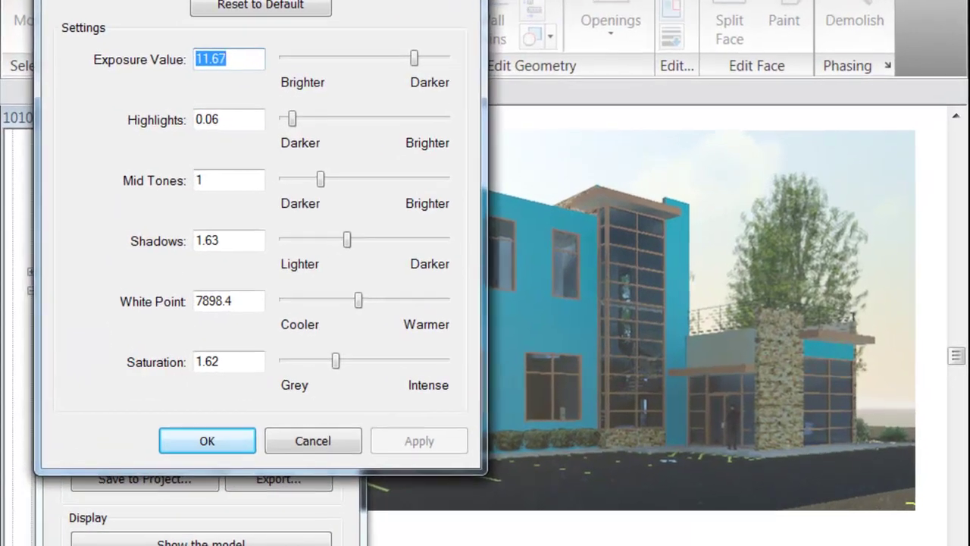
key(Return)
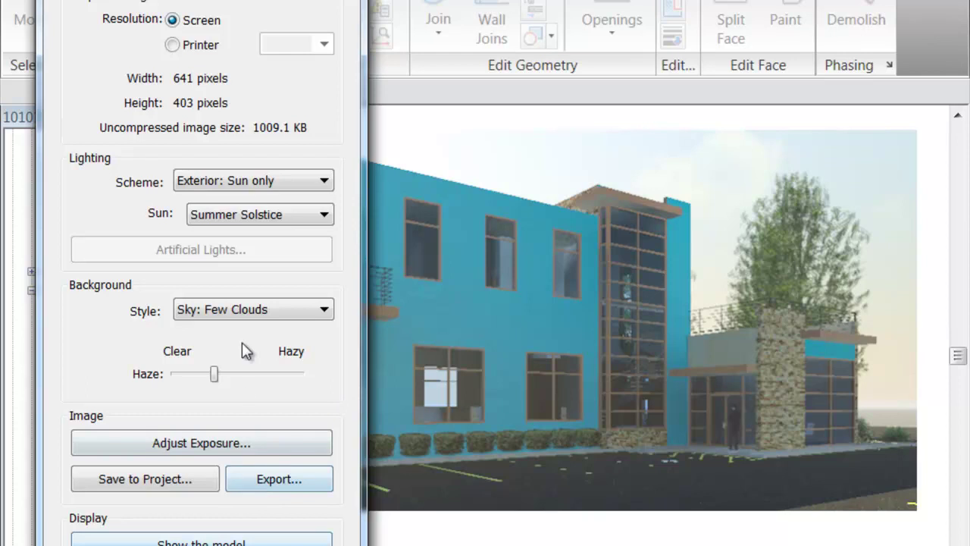
scroll(208, 161, up, 1)
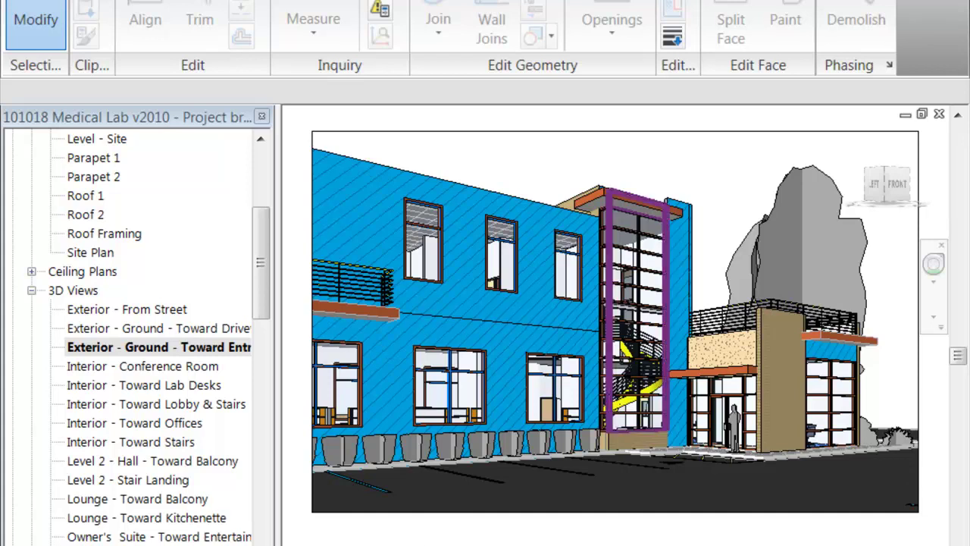
Open the 1st Floor Plan view
drag(261, 250, 261, 191)
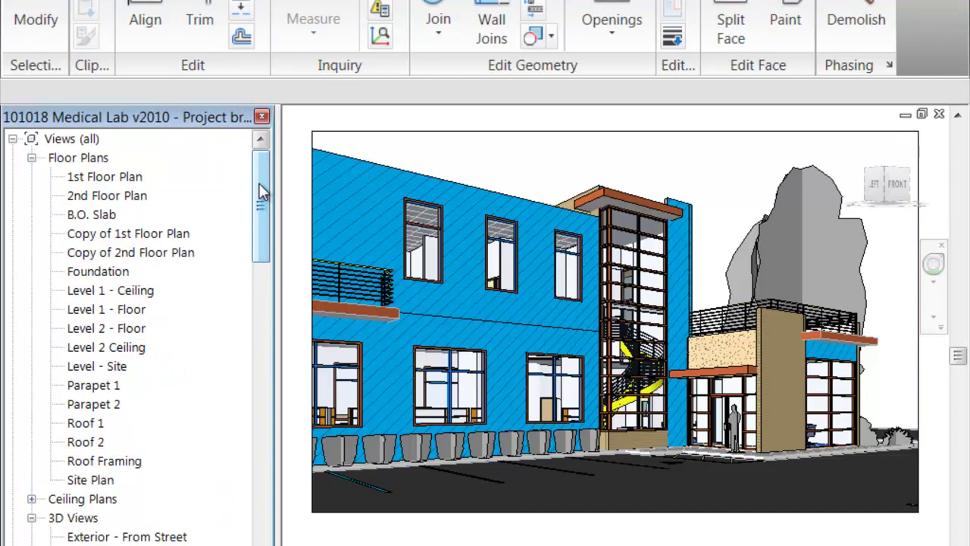
click(450, 119)
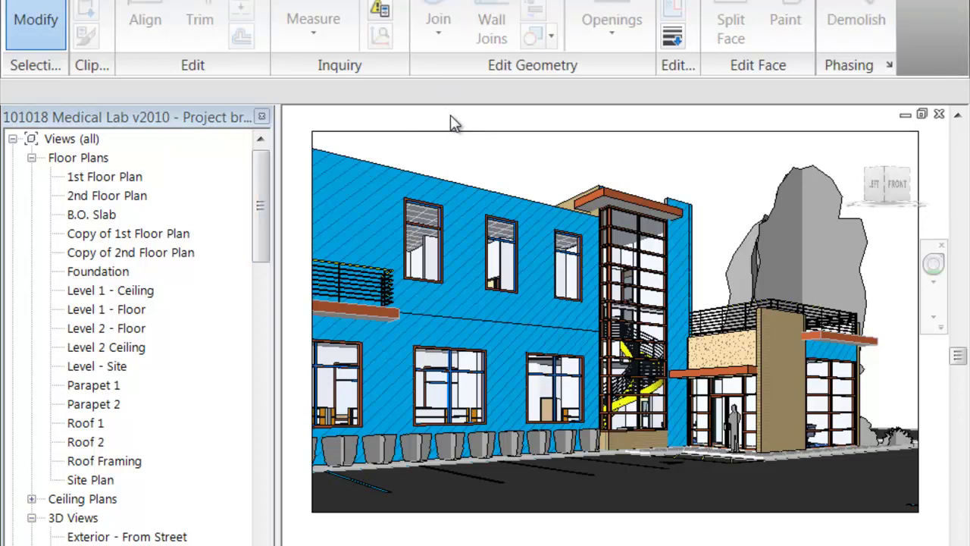
click(103, 175)
double_click(102, 174)
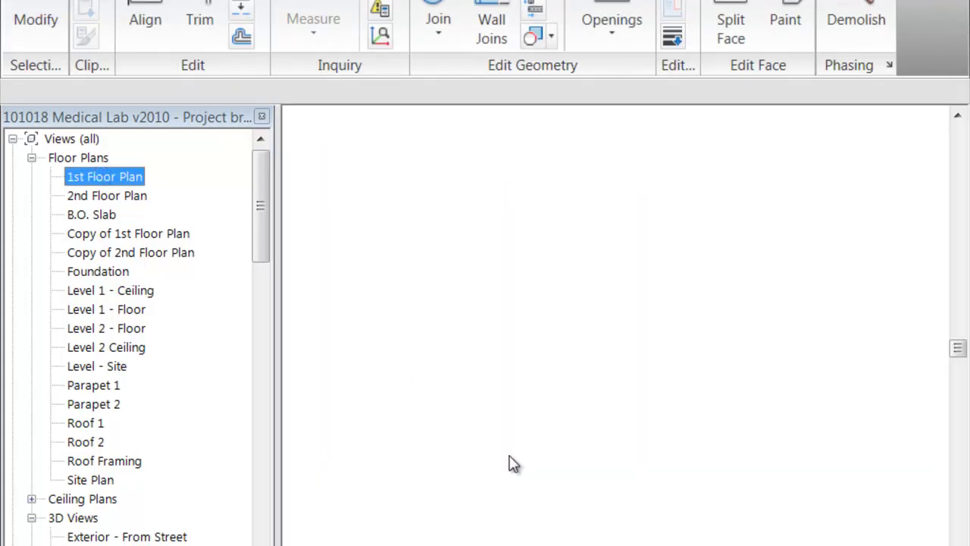
scroll(470, 462, down, 1)
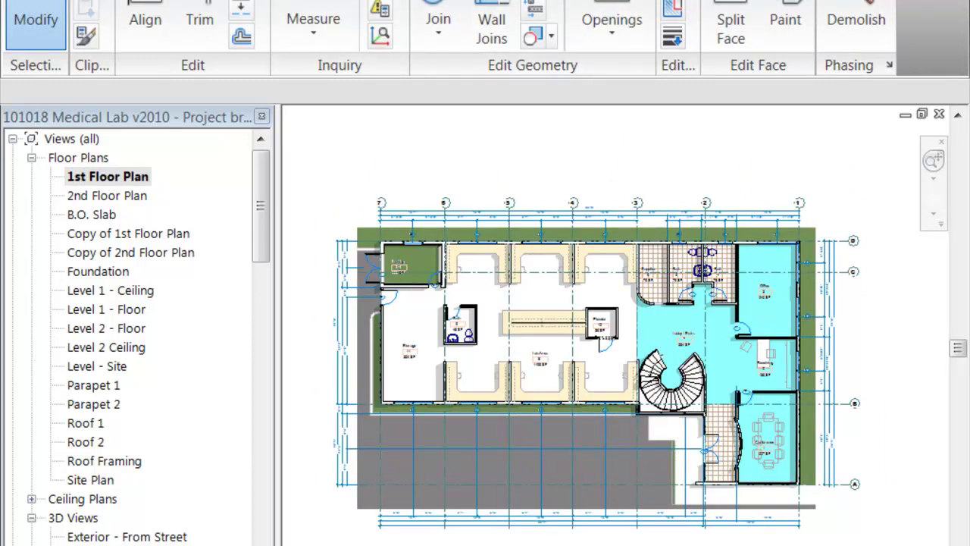
Open the 1st Floor Plan's view properties and move the dialog clear of the drawing to examine the plan's orientation
click(227, 1)
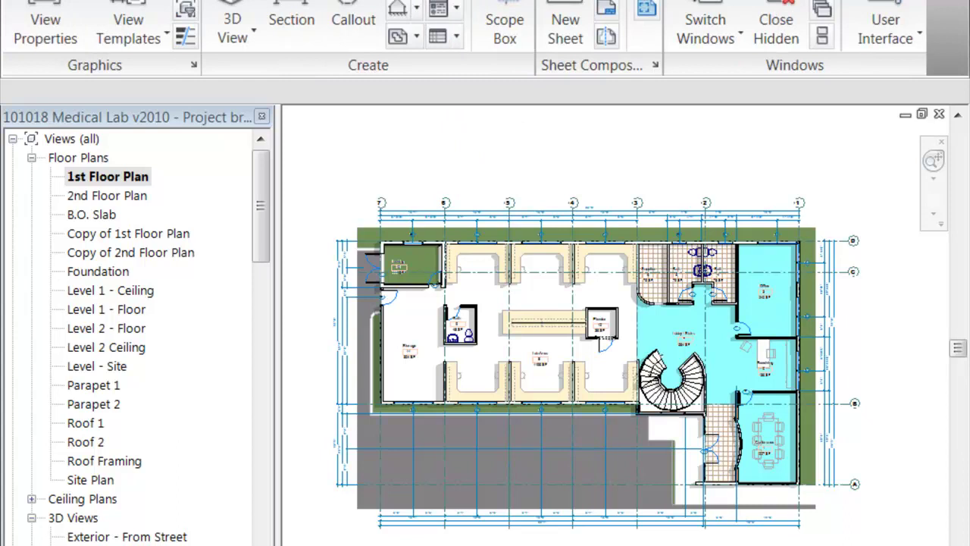
click(43, 36)
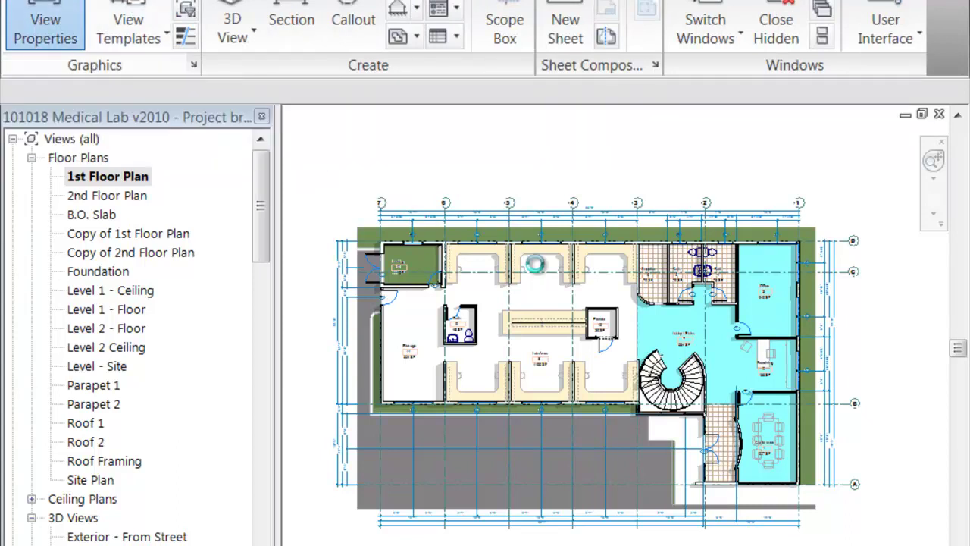
click(643, 377)
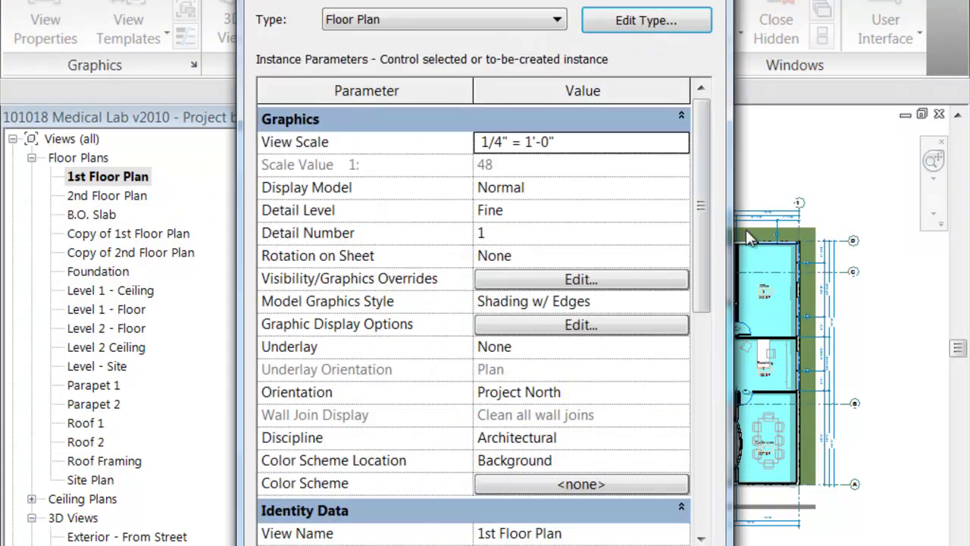
drag(703, 269, 704, 271)
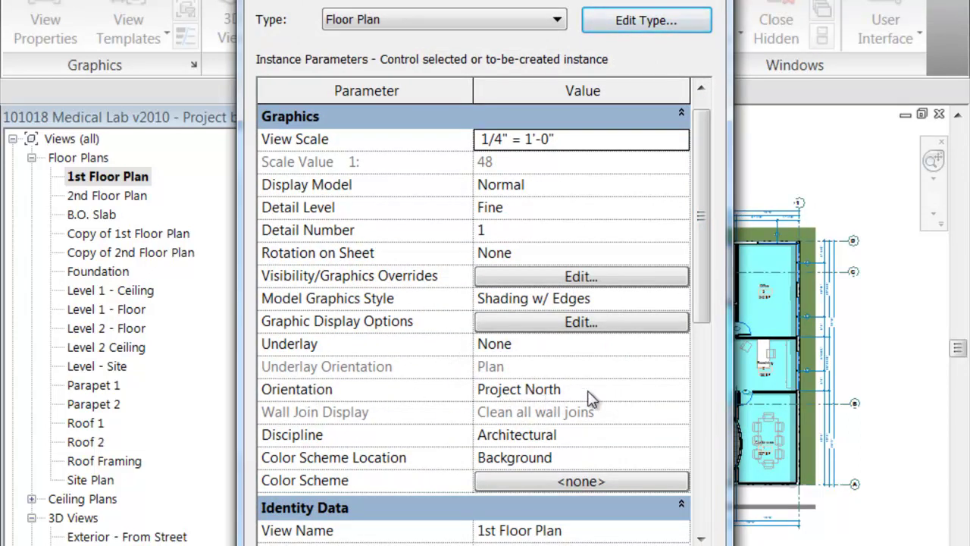
drag(418, 0, 465, 497)
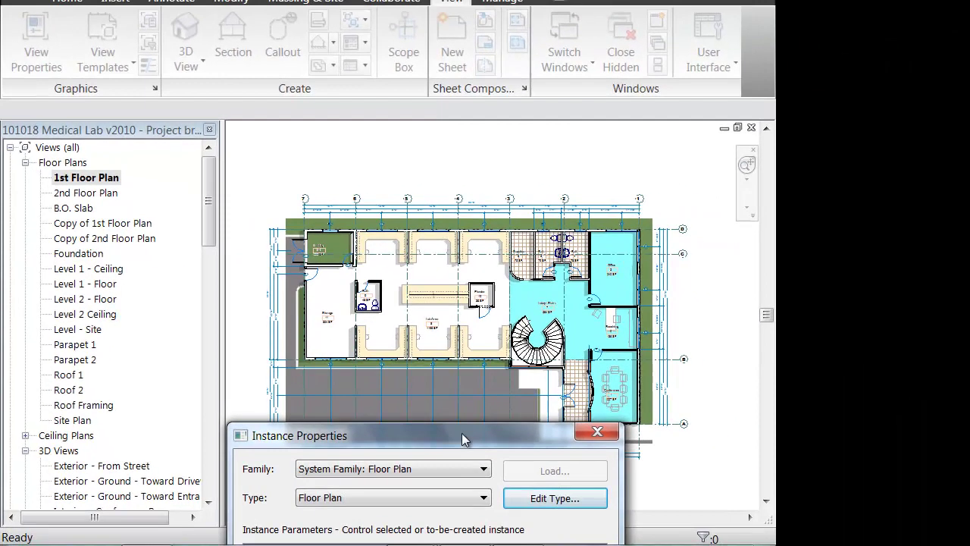
drag(461, 433, 447, 466)
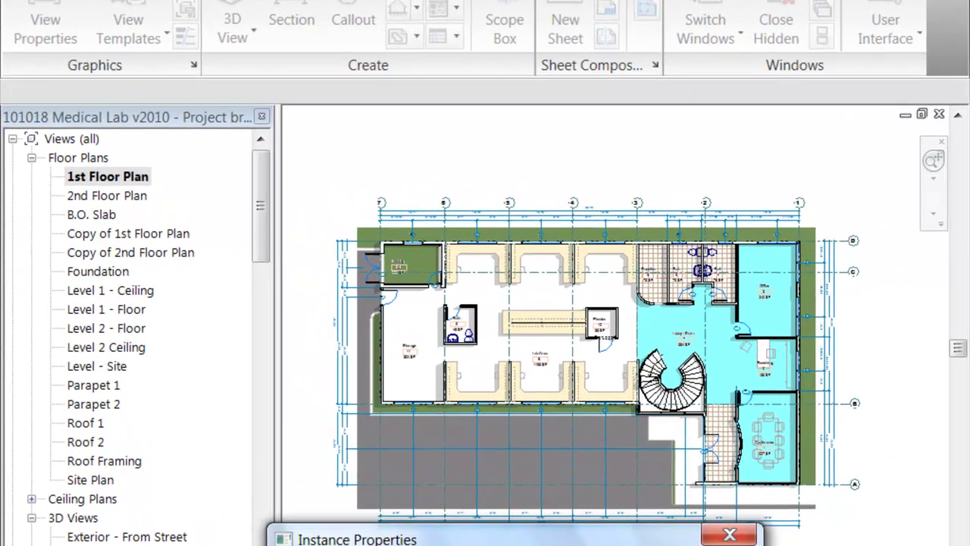
Set the 1st Floor Plan view's orientation to True North and apply the change
drag(318, 469, 299, 238)
drag(375, 252, 374, 240)
drag(502, 227, 490, 0)
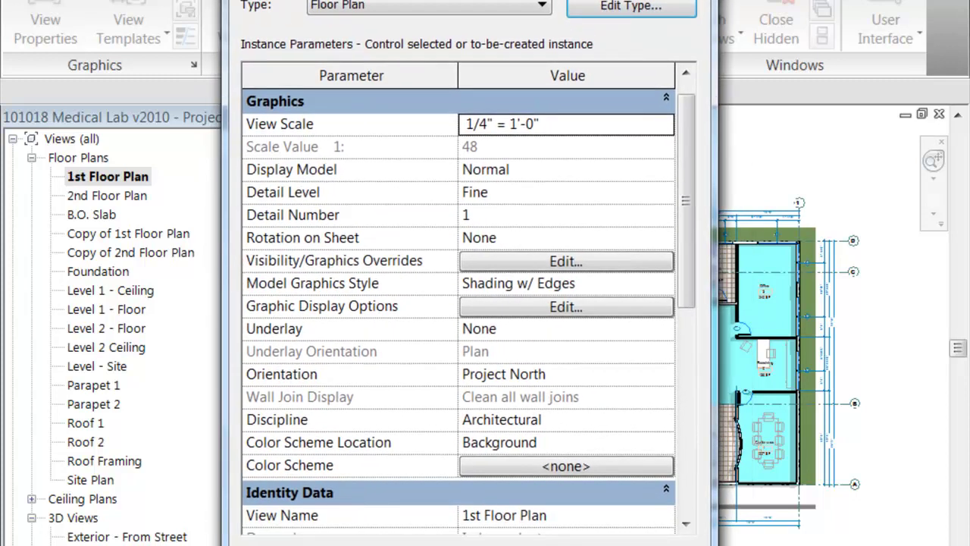
click(606, 374)
click(666, 374)
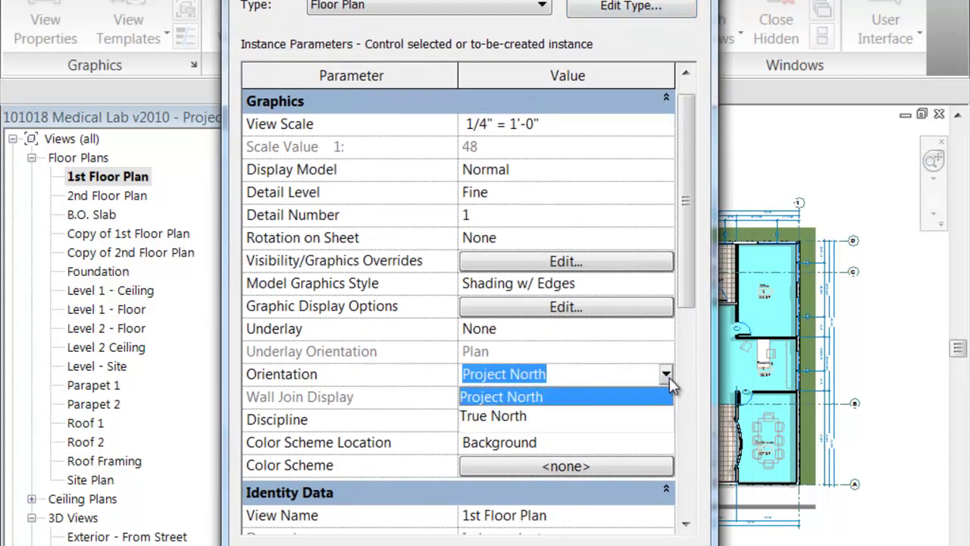
click(518, 419)
key(Return)
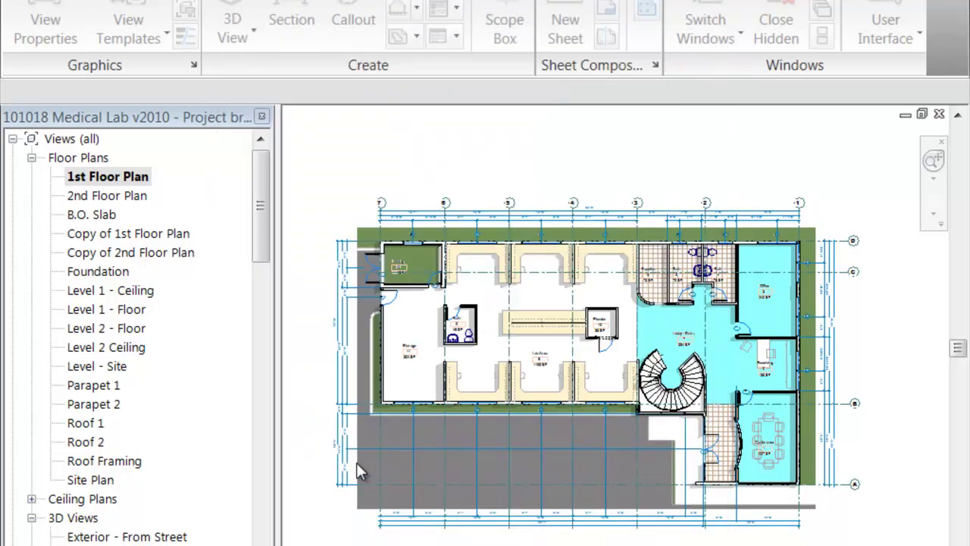
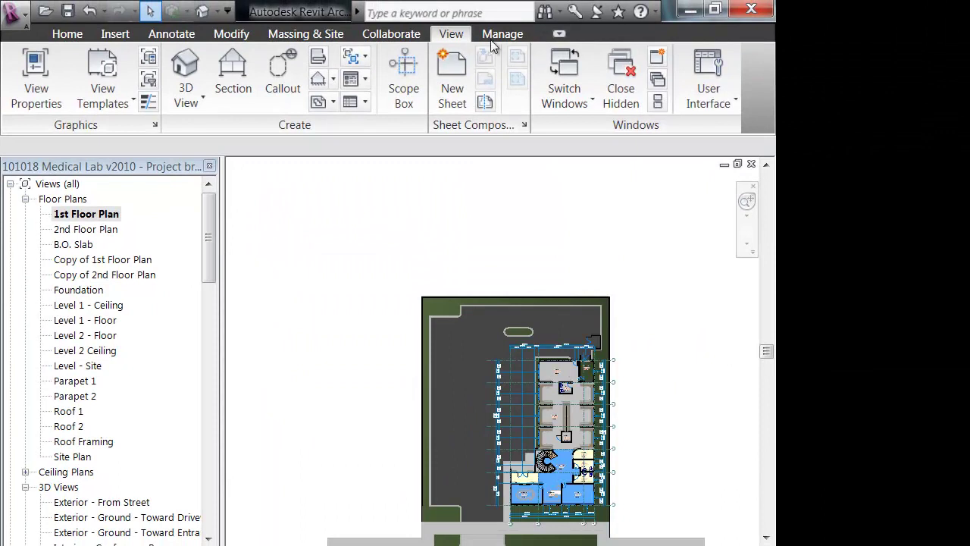
Rotate the project's true north so the building and site turn counterclockwise to an angled position in the plan
click(500, 40)
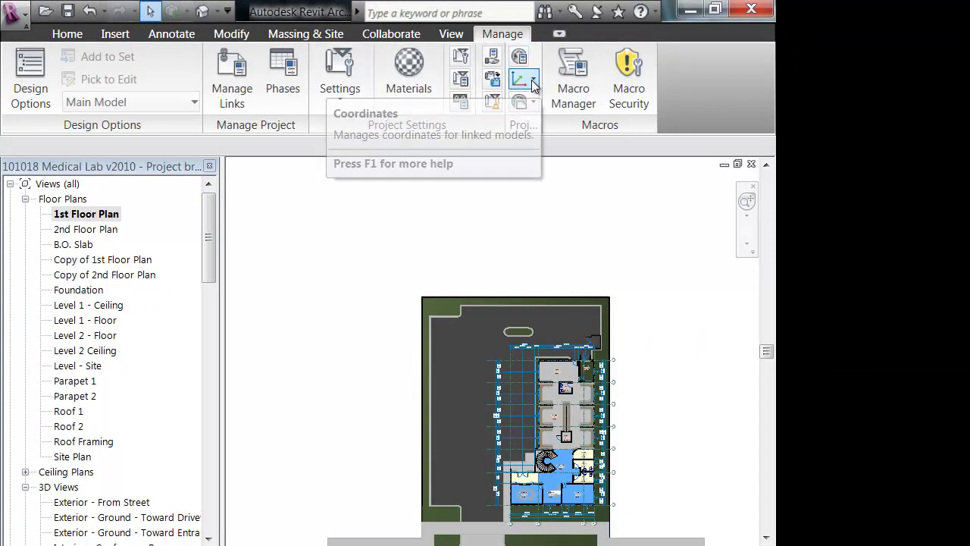
click(532, 104)
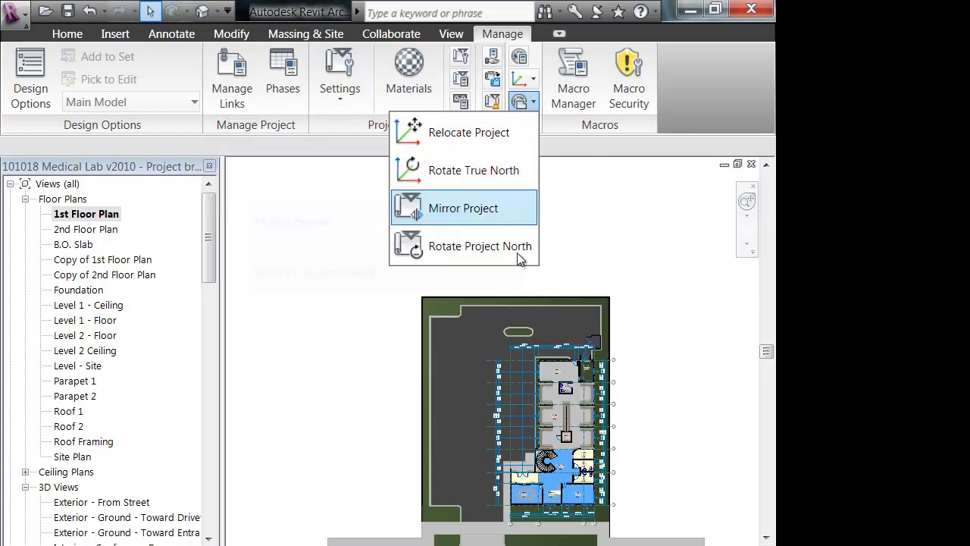
click(491, 180)
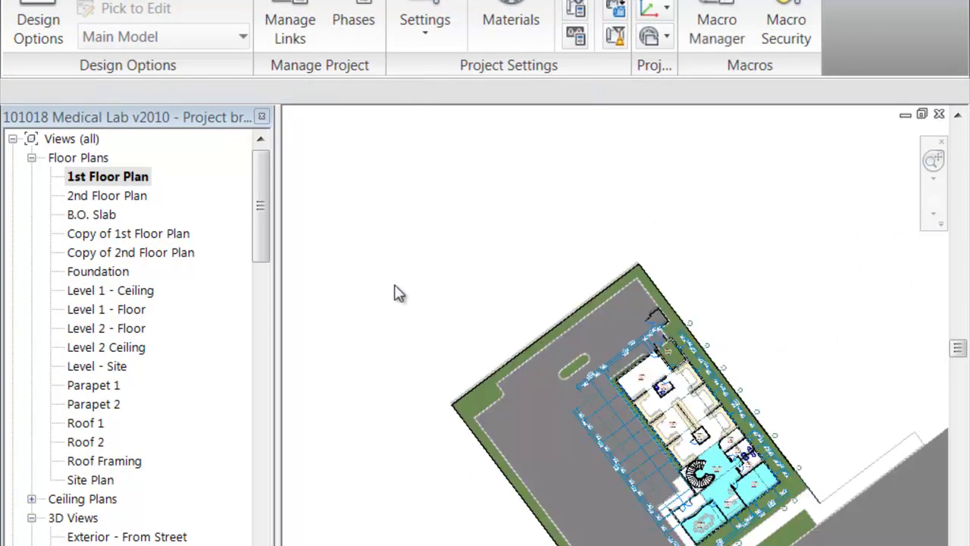
Examine the angled building, parking area and adjoining street in the 1st Floor Plan, both overall and close up
scroll(509, 265, down, 3)
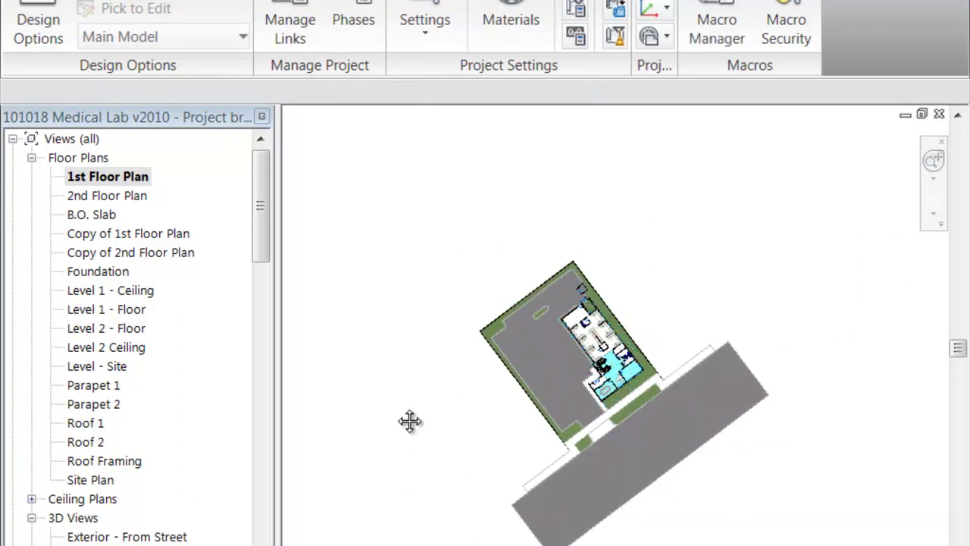
middle_drag(409, 417, 351, 363)
click(152, 177)
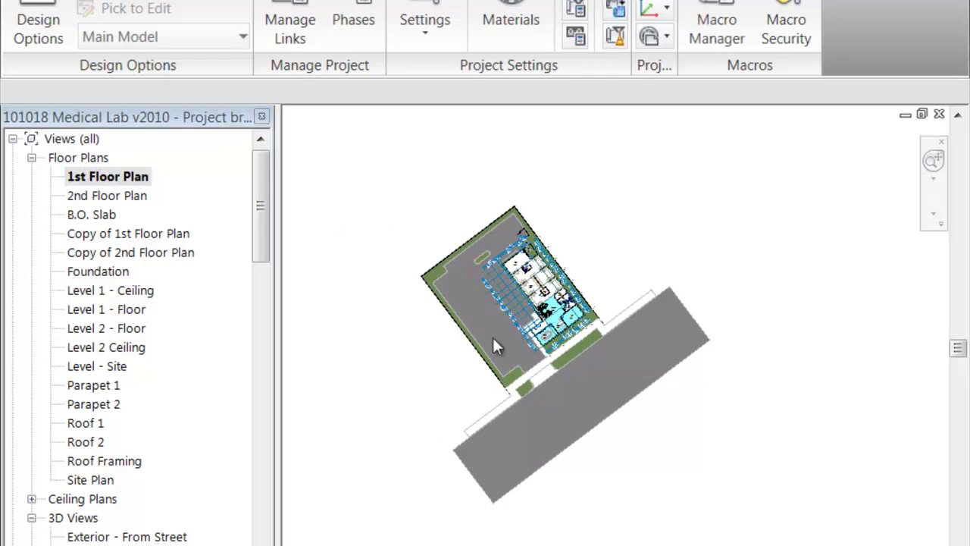
scroll(475, 337, up, 3)
scroll(478, 317, up, 3)
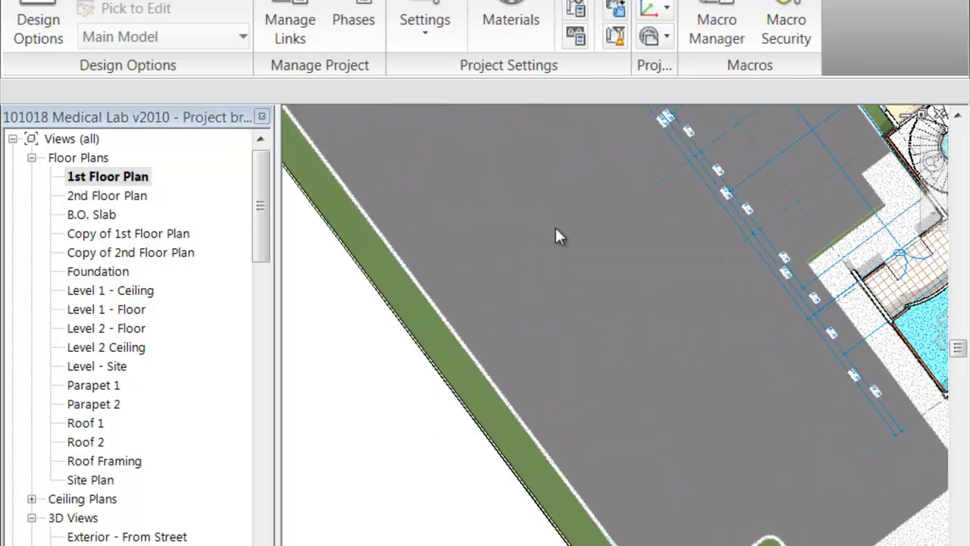
scroll(502, 387, down, 1)
scroll(489, 354, down, 1)
scroll(489, 361, down, 2)
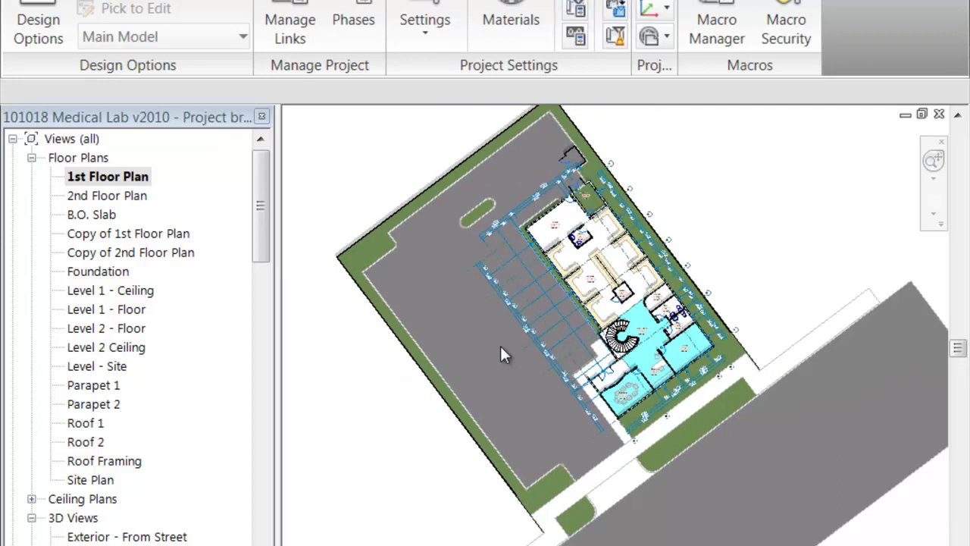
scroll(478, 424, down, 1)
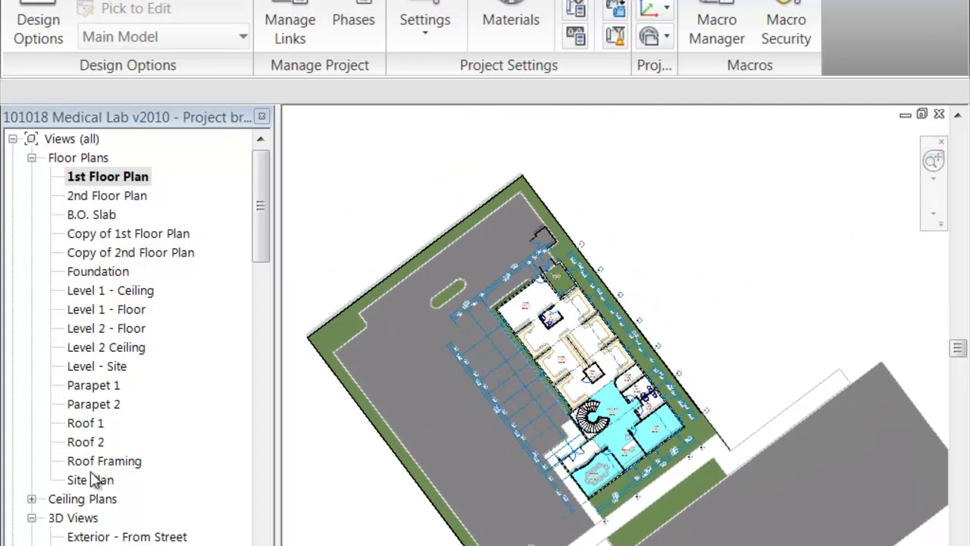
Set the 1st Floor Plan view's orientation back to Project North and apply the change
right_click(633, 233)
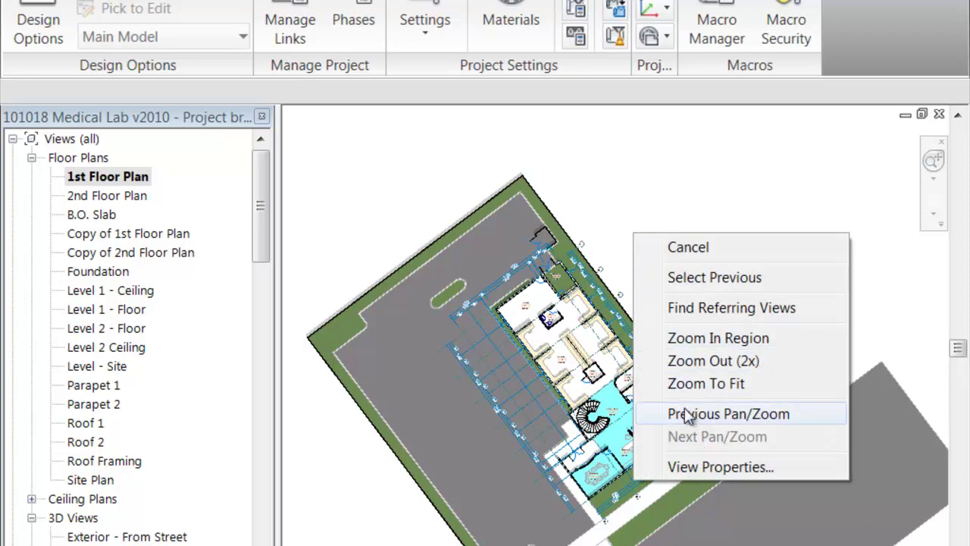
click(594, 170)
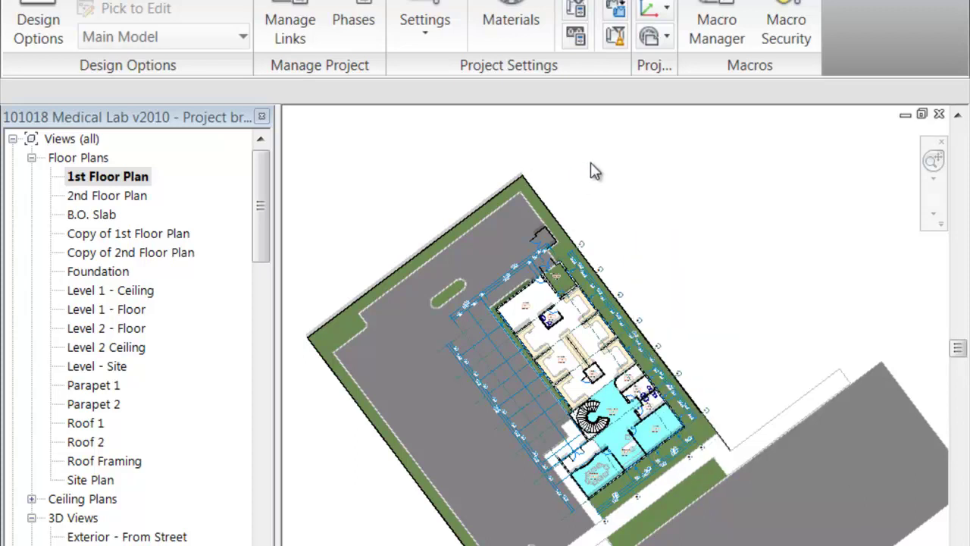
right_click(677, 198)
click(807, 432)
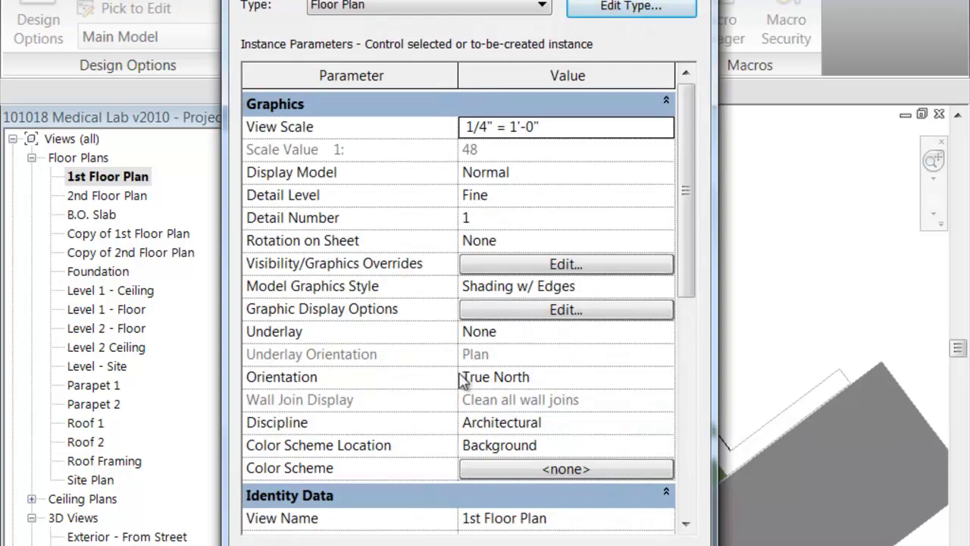
click(621, 383)
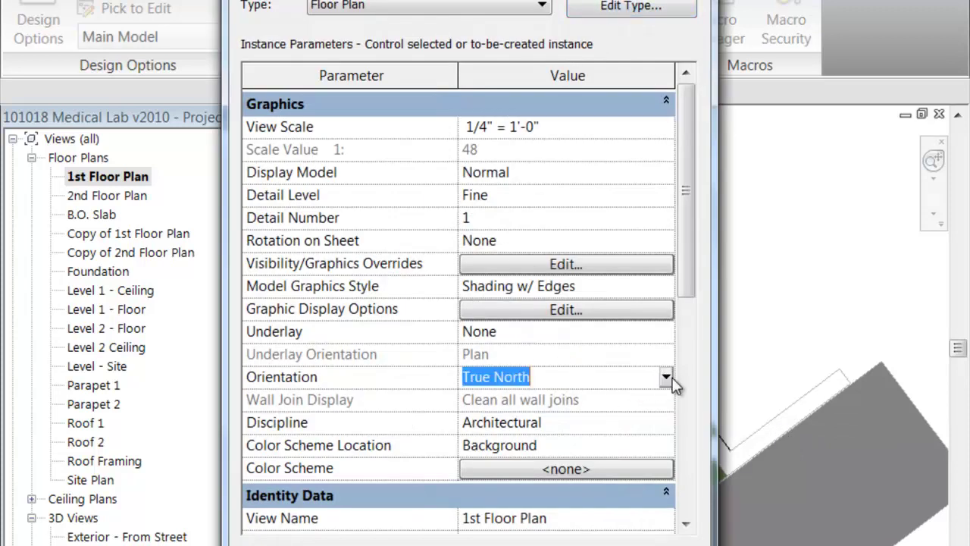
click(665, 377)
click(535, 401)
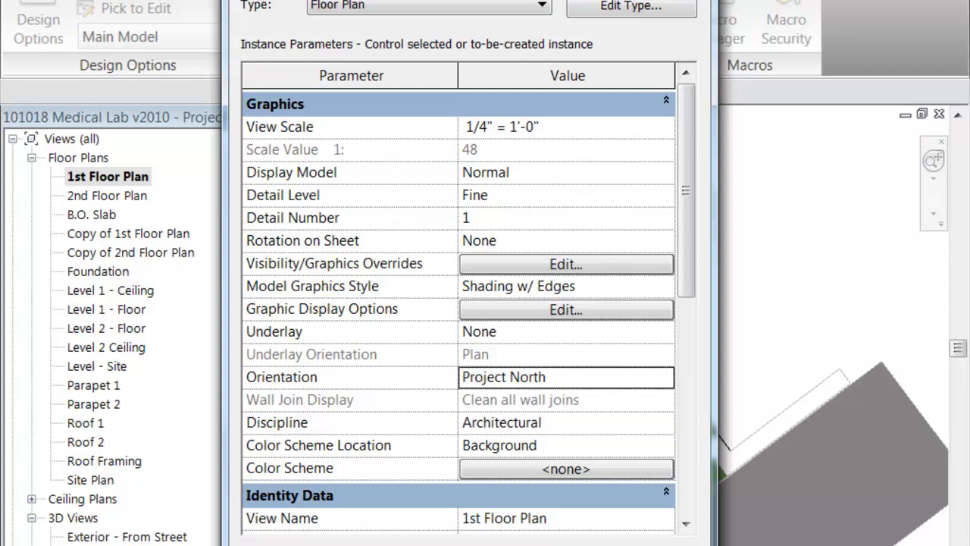
key(Return)
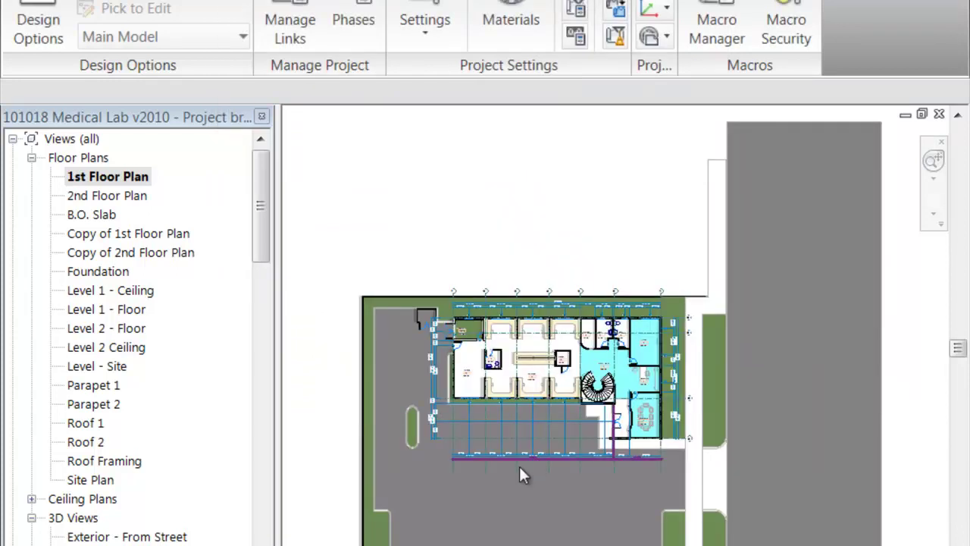
Examine the building and site layout in the 1st Floor Plan and look through the project's list of views
scroll(529, 474, up, 2)
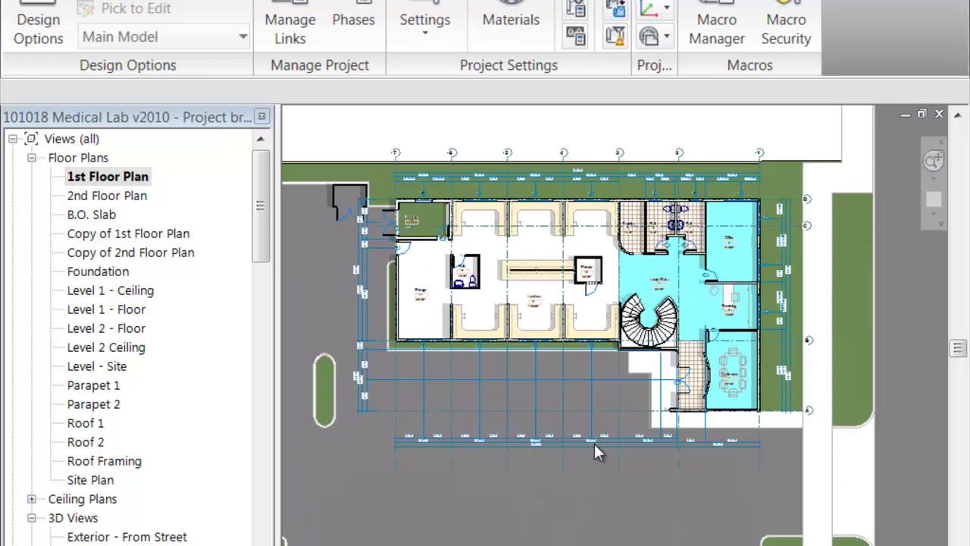
scroll(599, 450, up, 2)
scroll(600, 455, down, 3)
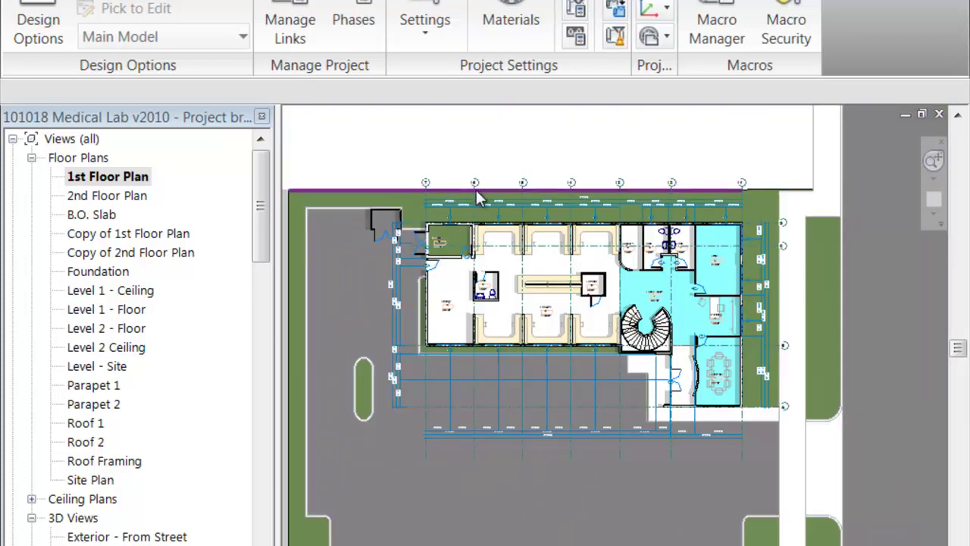
scroll(503, 189, down, 2)
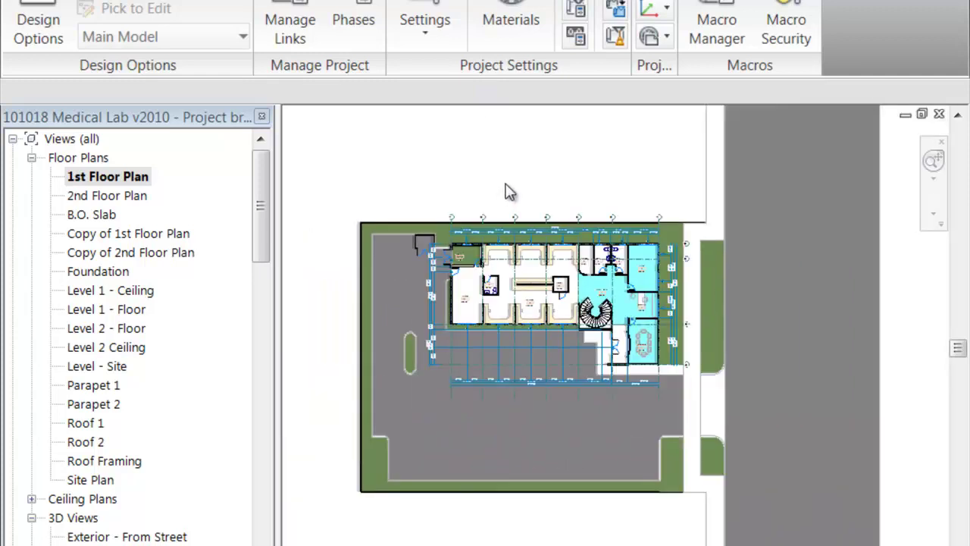
scroll(509, 192, down, 2)
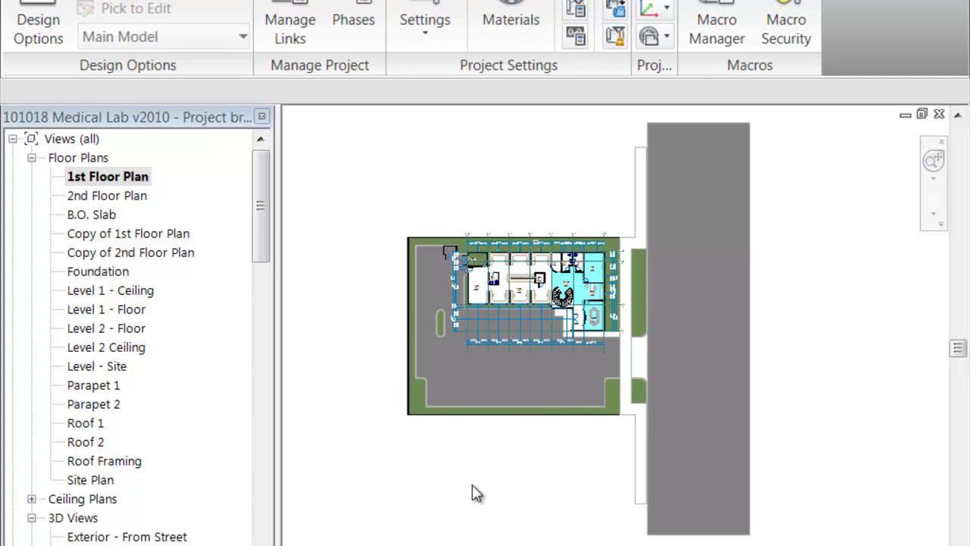
drag(263, 250, 262, 283)
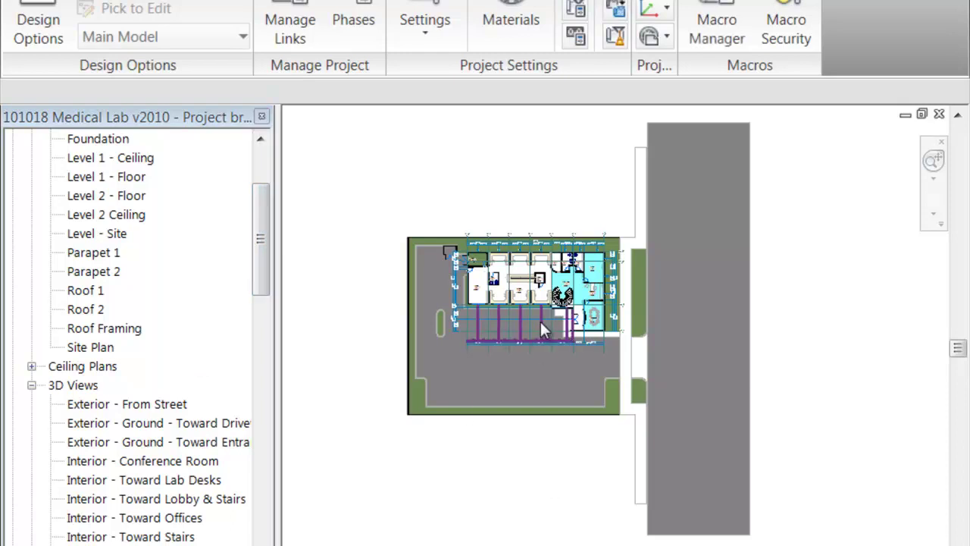
scroll(561, 454, up, 5)
scroll(541, 422, down, 5)
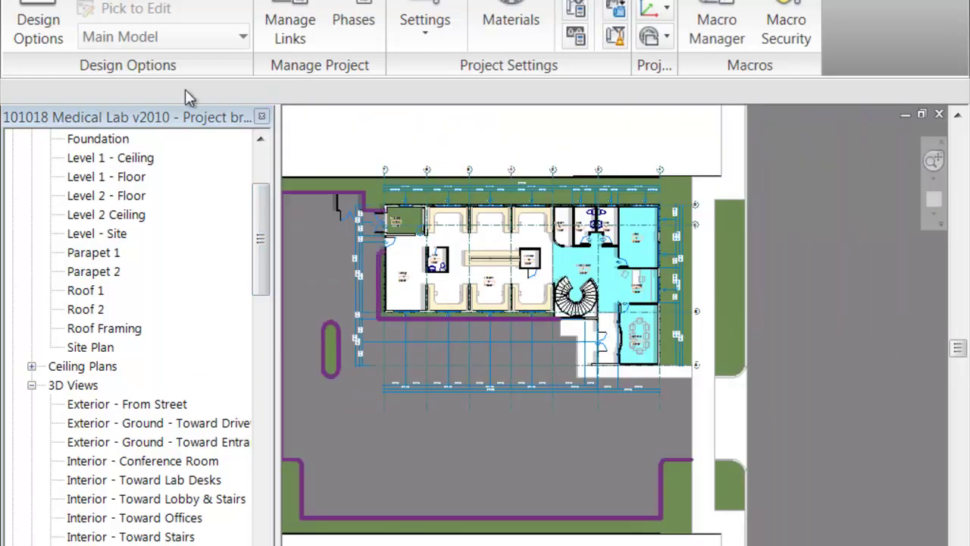
drag(253, 245, 258, 182)
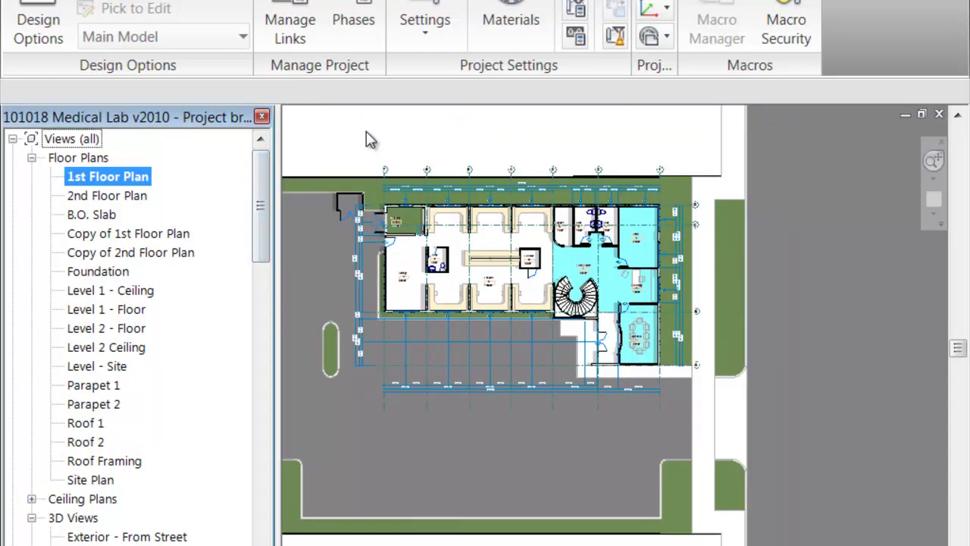
Turn on the visibility of the Entourage, Planting and Parking model categories in the 1st Floor Plan
click(405, 134)
middle_drag(619, 409, 626, 481)
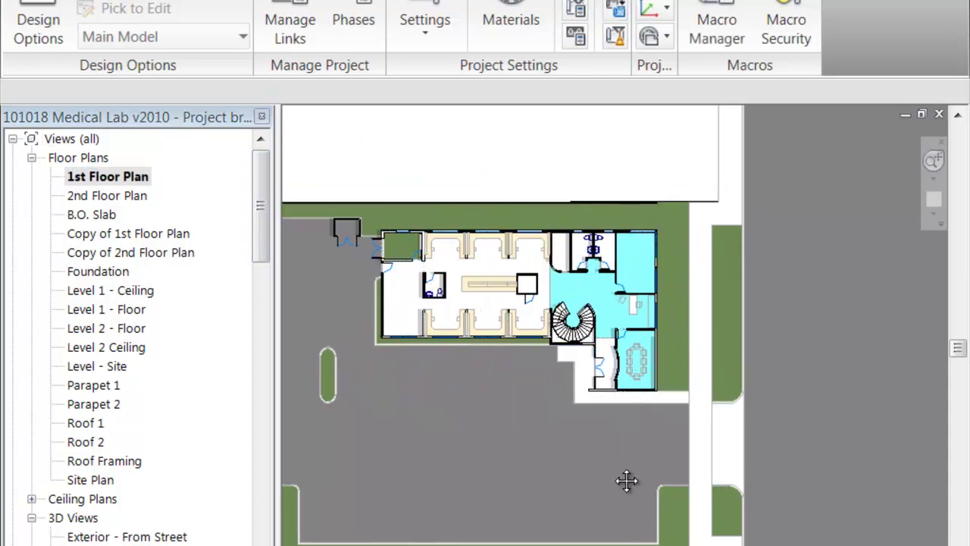
scroll(612, 463, up, 4)
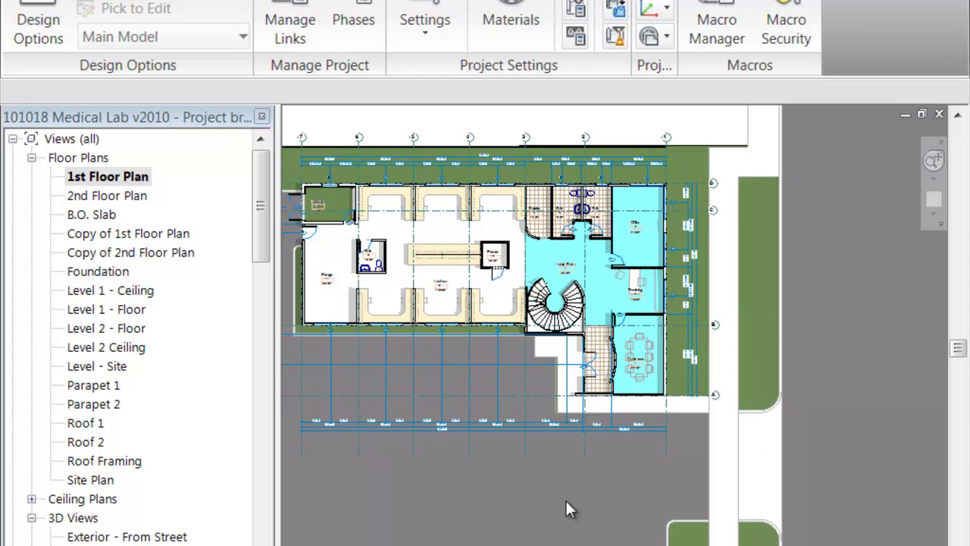
scroll(614, 511, up, 2)
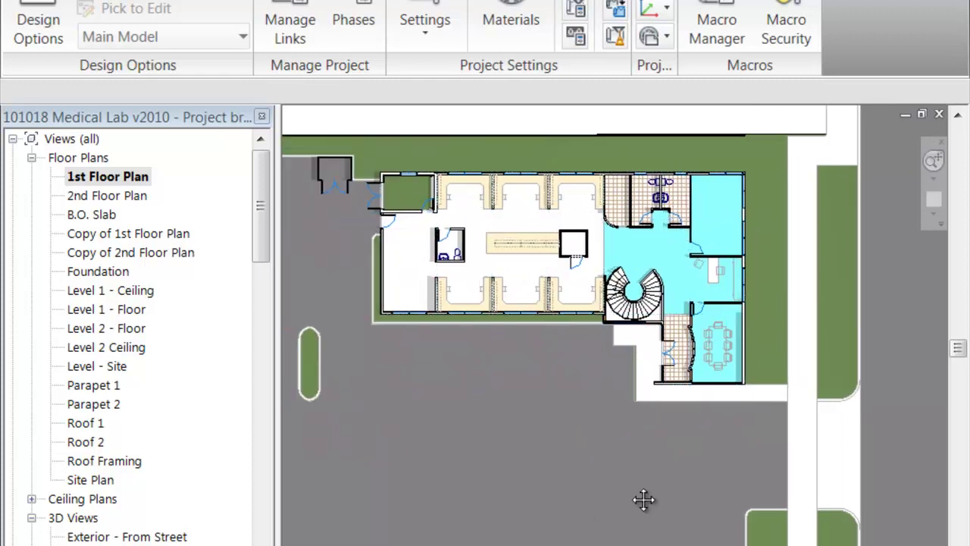
scroll(596, 526, down, 2)
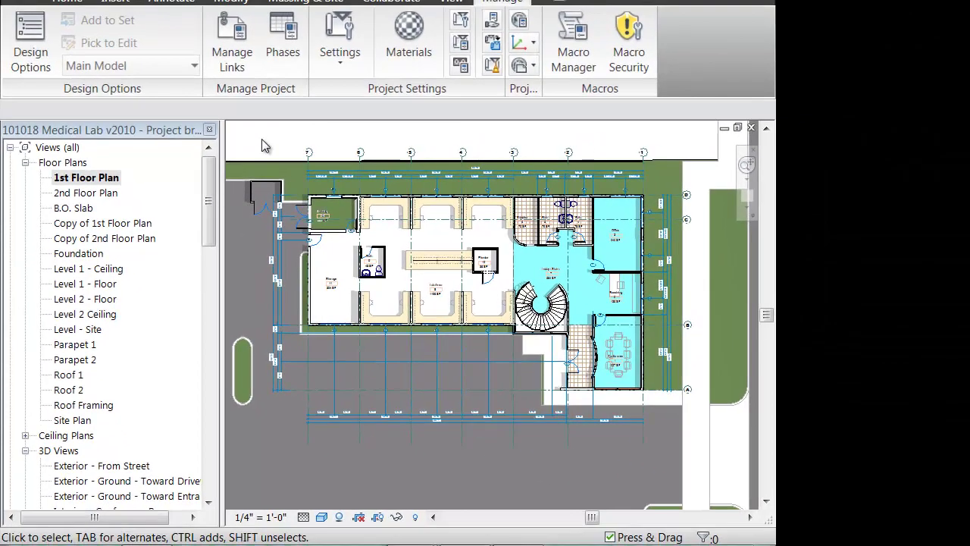
middle_drag(264, 146, 265, 163)
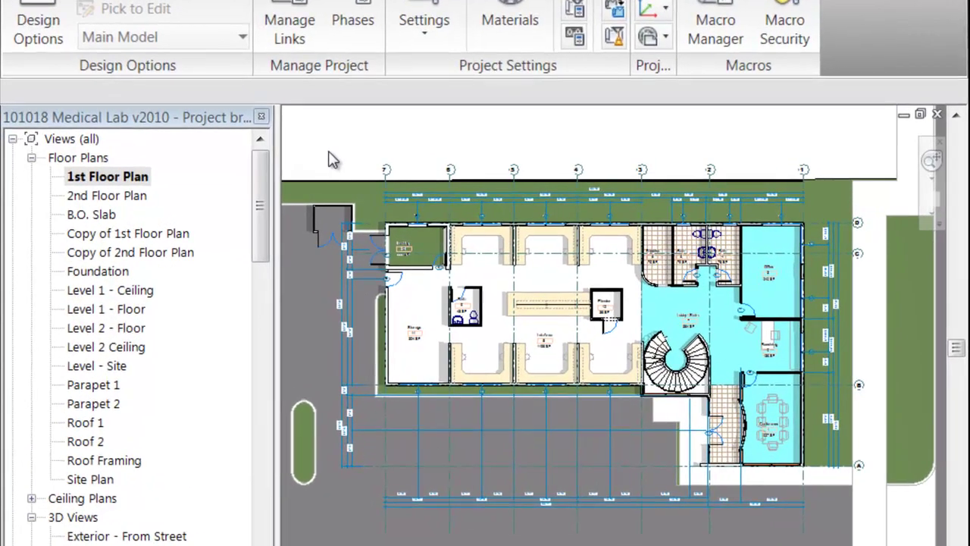
key(v)
key(g)
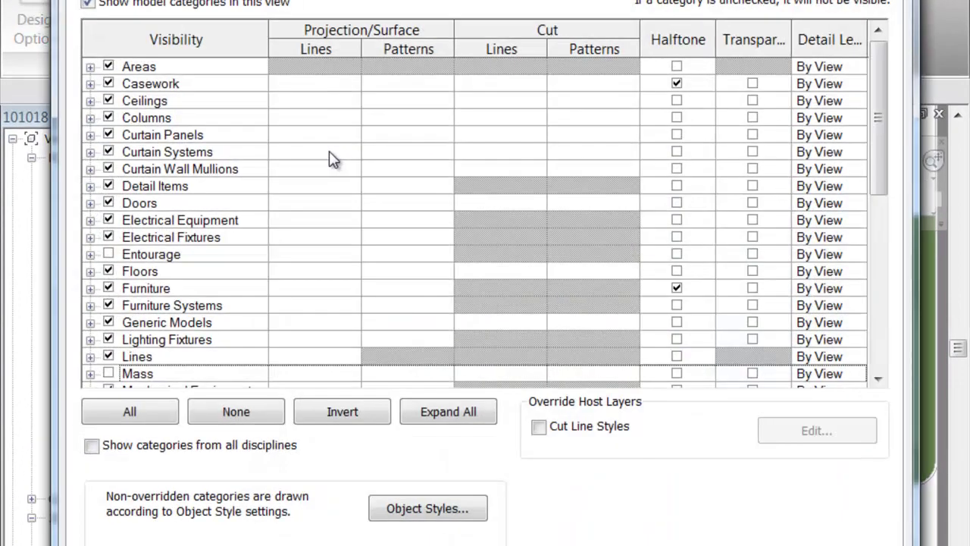
click(109, 254)
drag(885, 156, 886, 219)
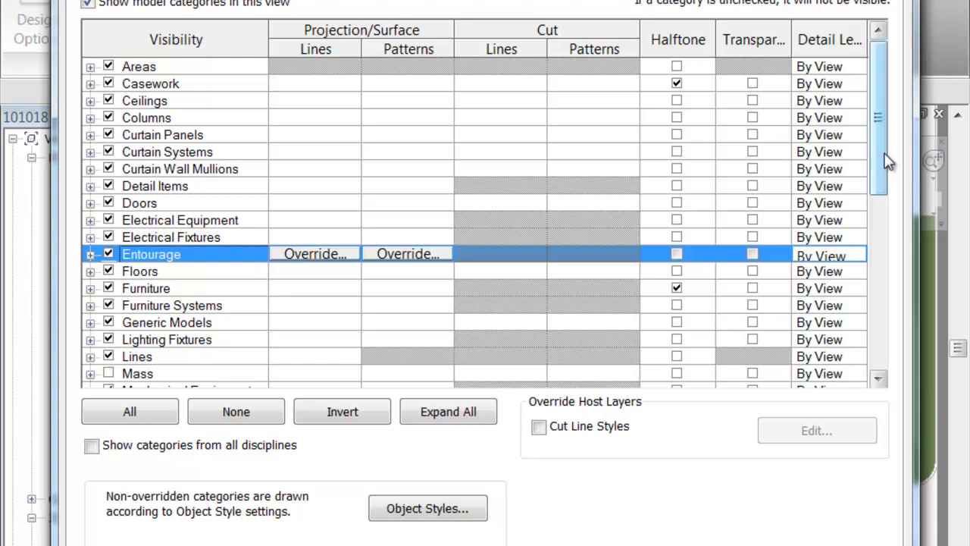
drag(716, 223, 714, 252)
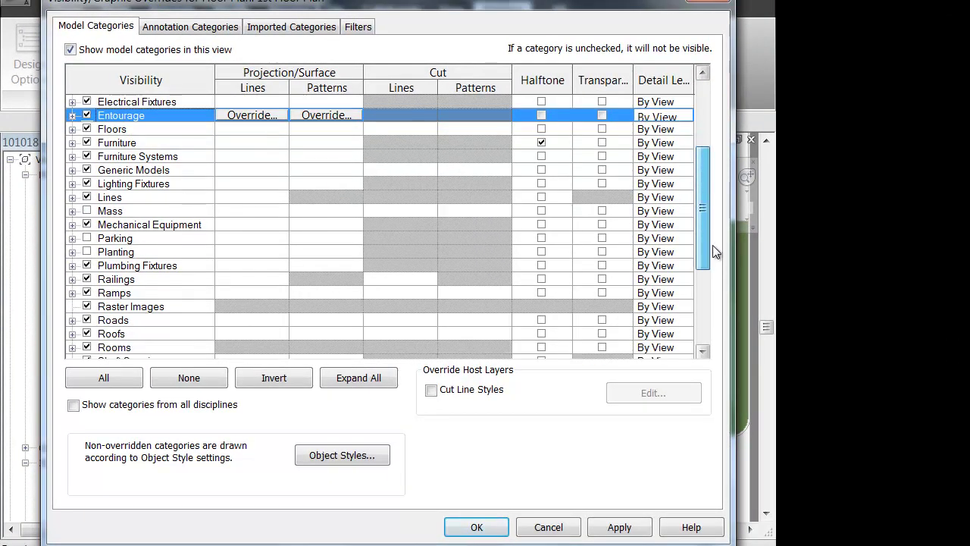
click(86, 251)
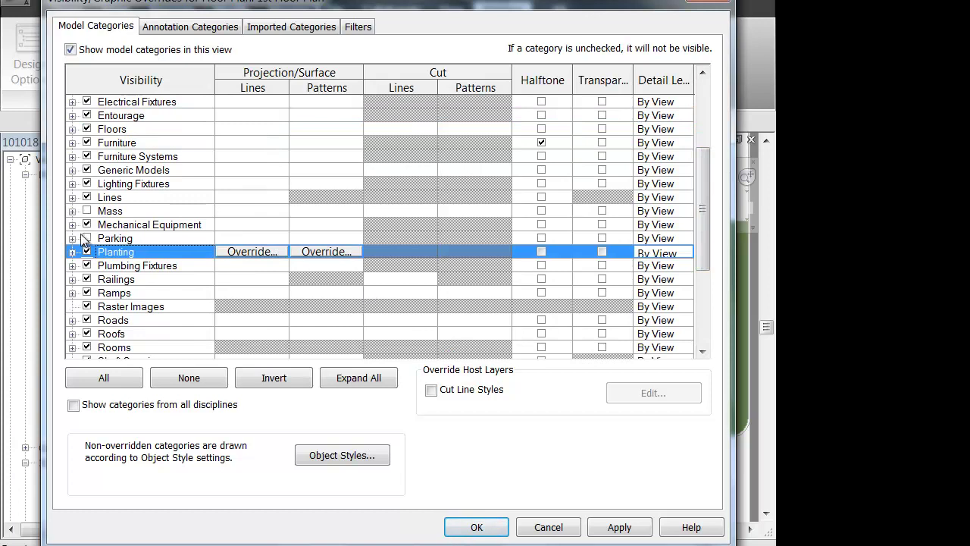
click(85, 238)
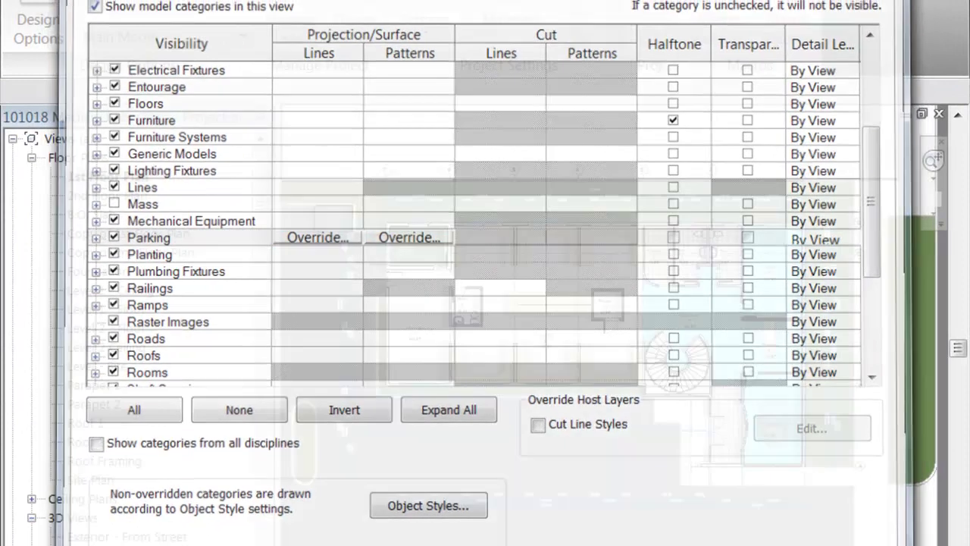
key(Return)
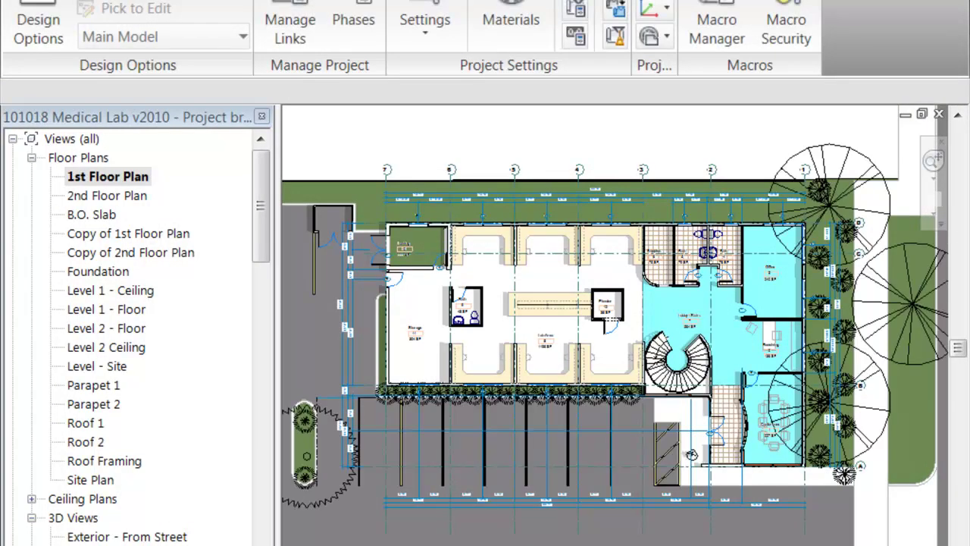
Examine the trees, shrubs and parking stalls around the building and the RPC Male figure outside the entrance doors
scroll(391, 465, up, 6)
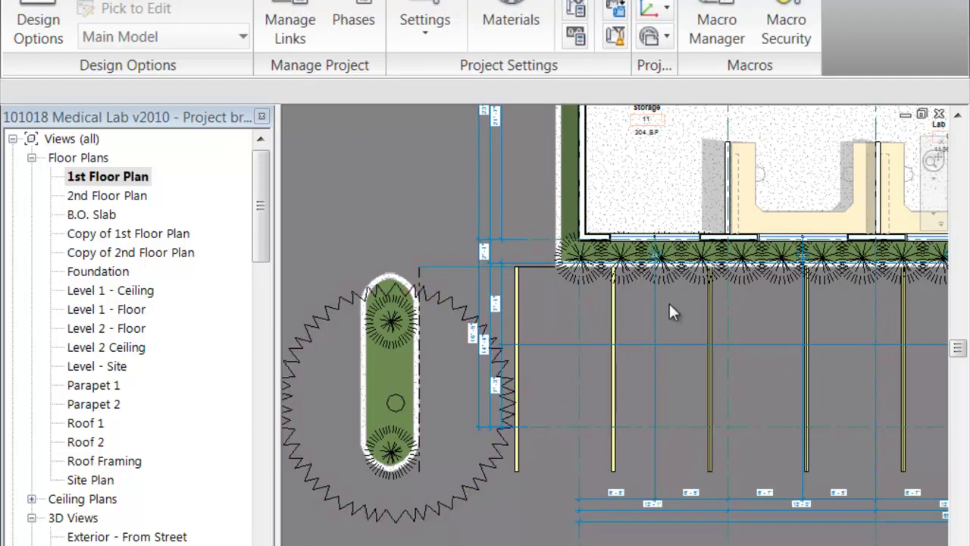
scroll(878, 279, down, 1)
scroll(878, 279, down, 2)
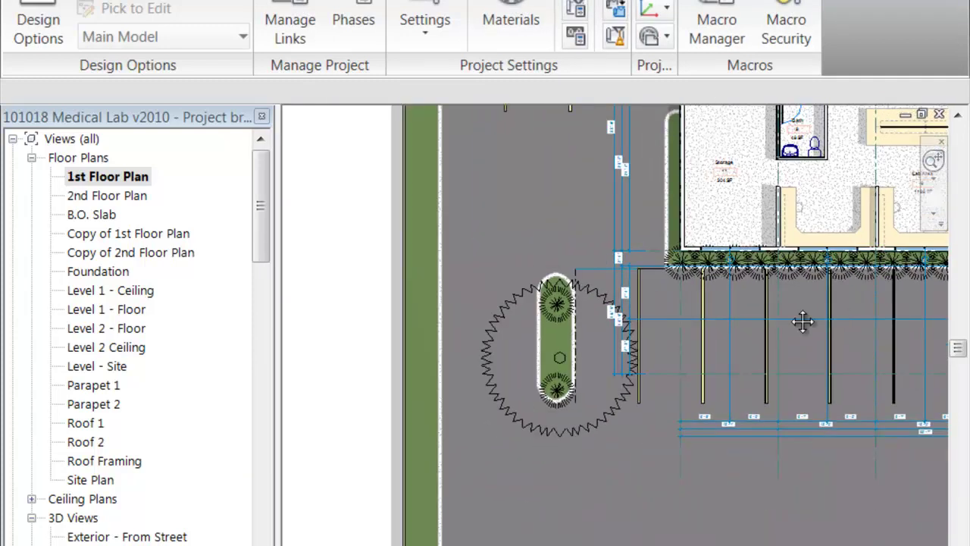
scroll(651, 394, up, 2)
middle_drag(656, 396, 438, 381)
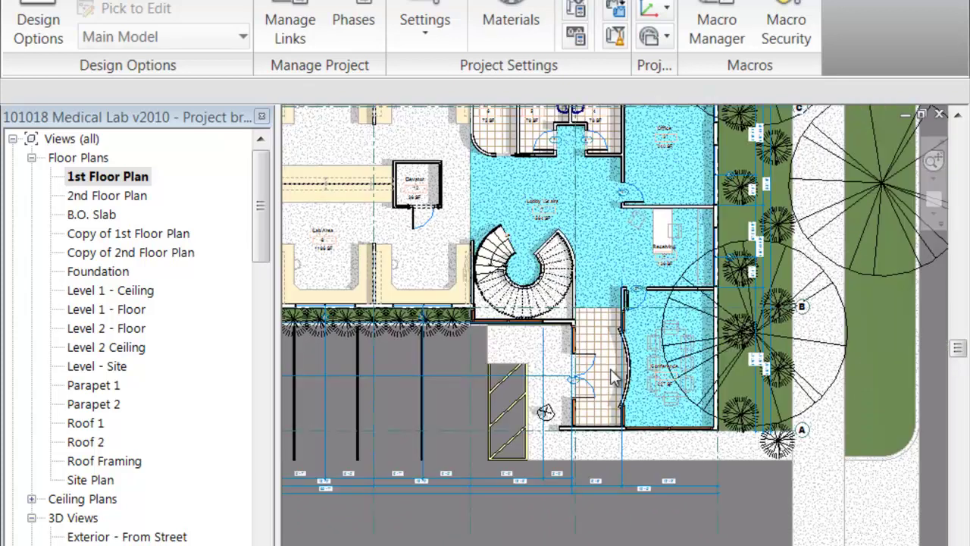
scroll(390, 364, up, 3)
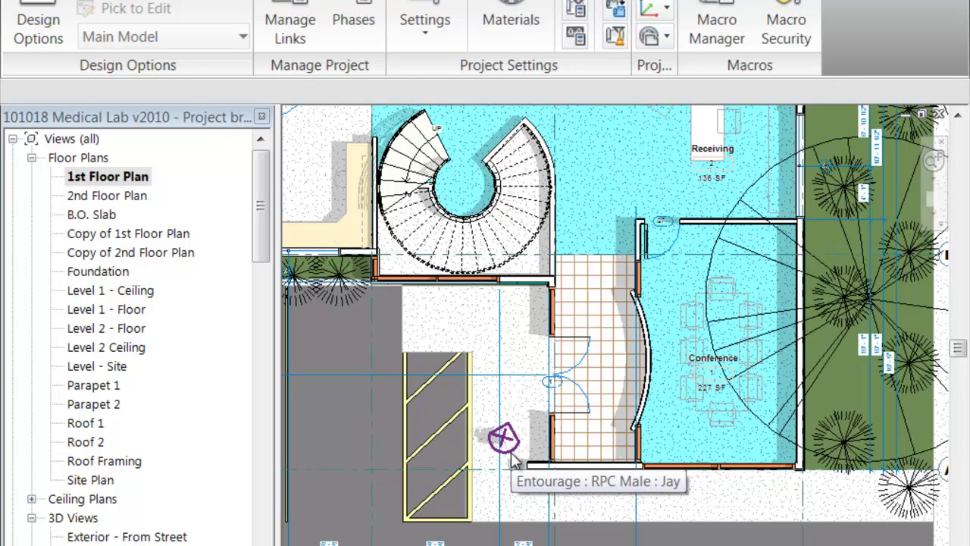
scroll(506, 453, up, 2)
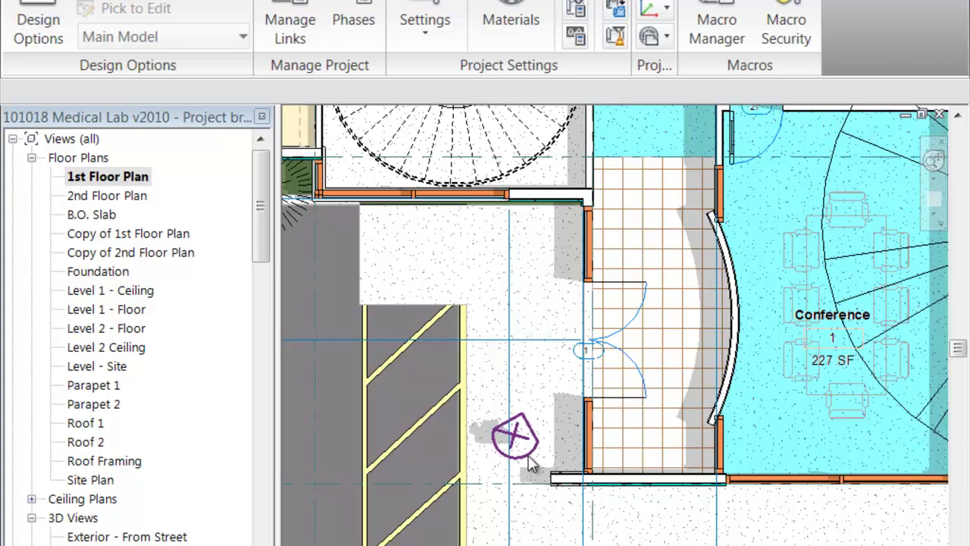
scroll(532, 463, up, 3)
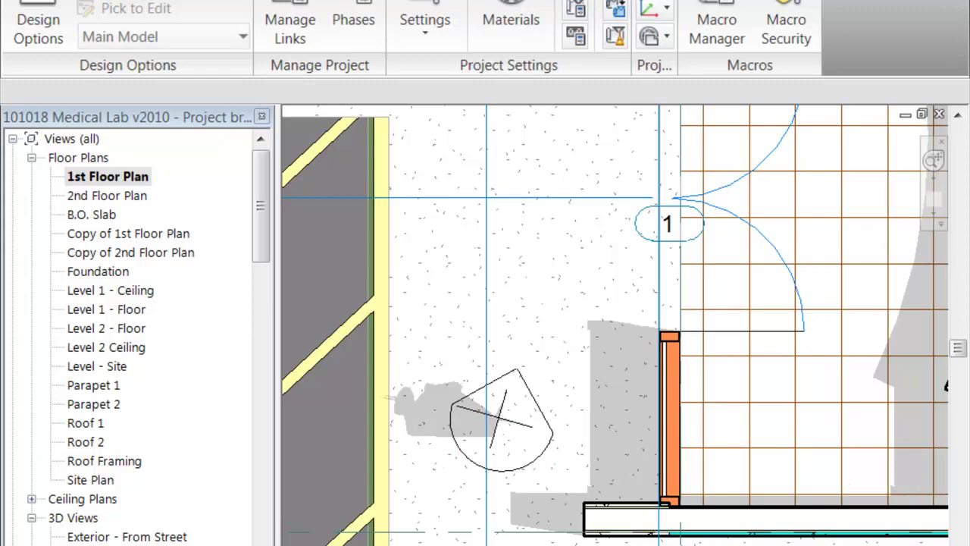
scroll(522, 520, down, 4)
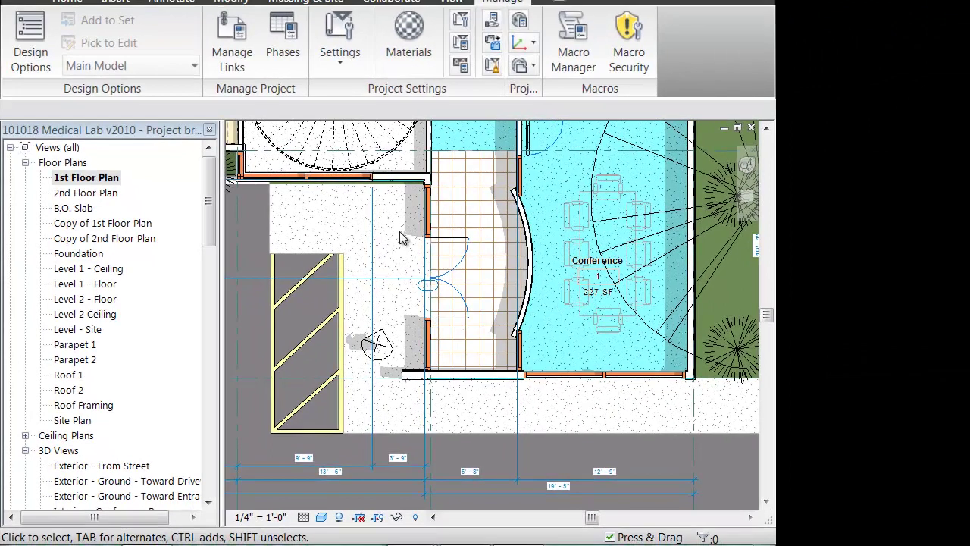
middle_drag(500, 253, 528, 297)
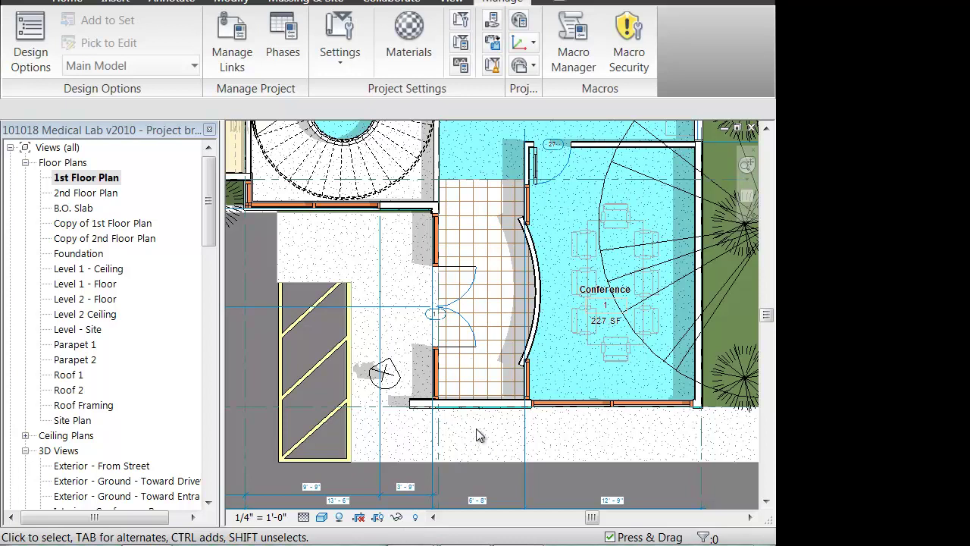
scroll(476, 428, down, 1)
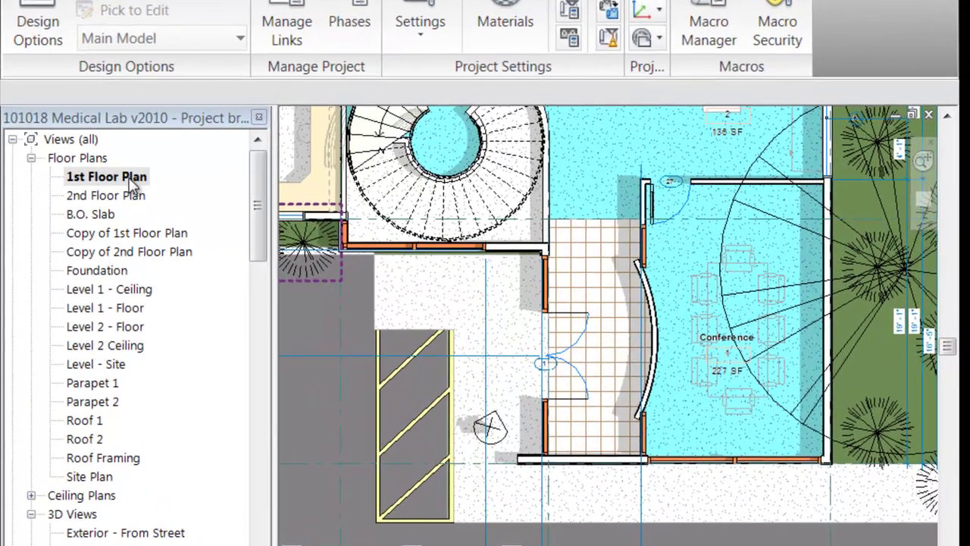
Open the 2nd Floor Plan and frame the area around the spiral stair and the tiled roof
click(83, 196)
double_click(107, 198)
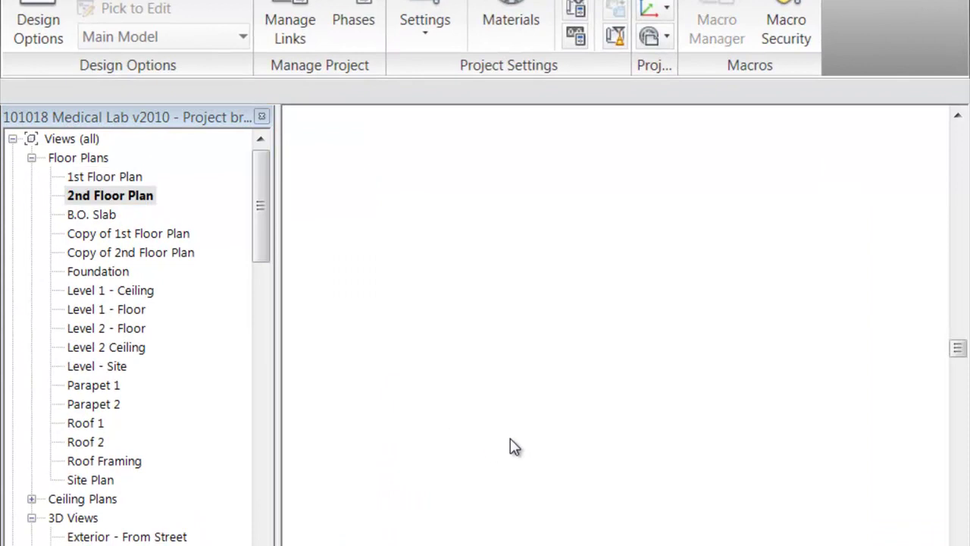
scroll(512, 445, down, 2)
middle_drag(684, 513, 644, 452)
scroll(642, 453, up, 3)
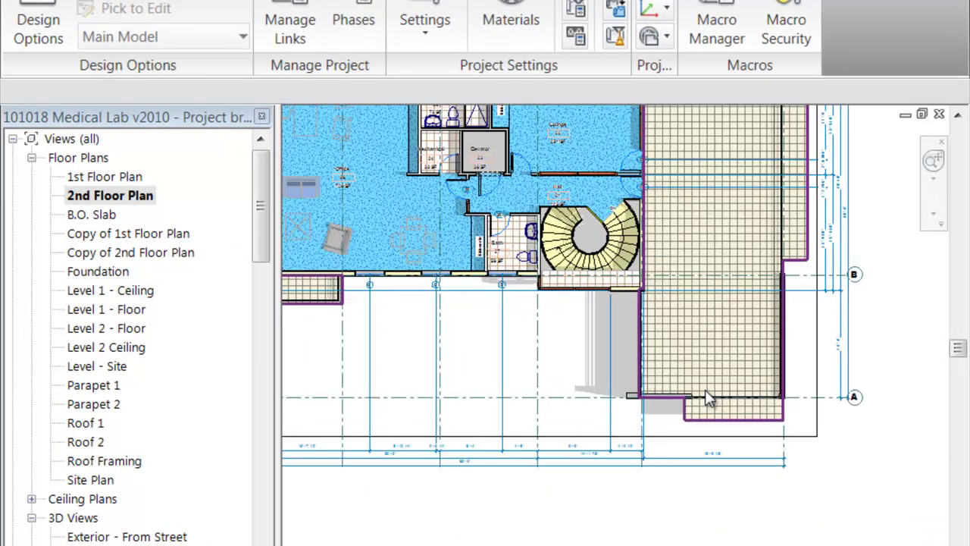
key(z)
key(f)
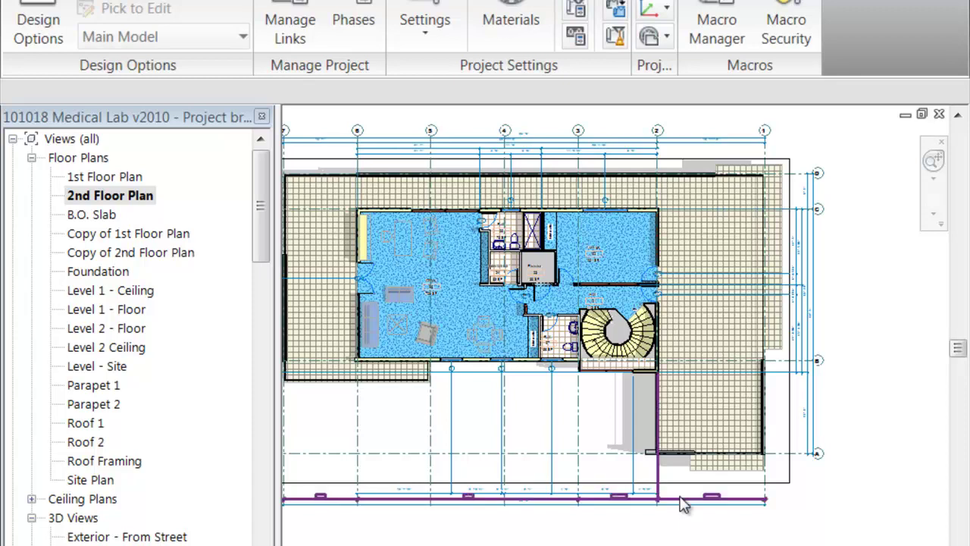
scroll(394, 205, up, 3)
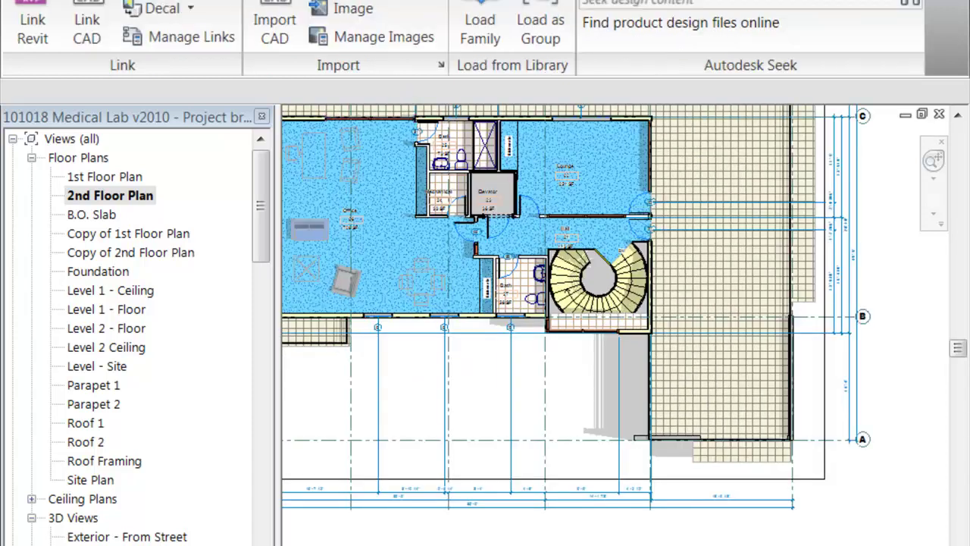
Start placing a component and look through the available element types around the RPC Male and RPC Shrub families
click(250, 0)
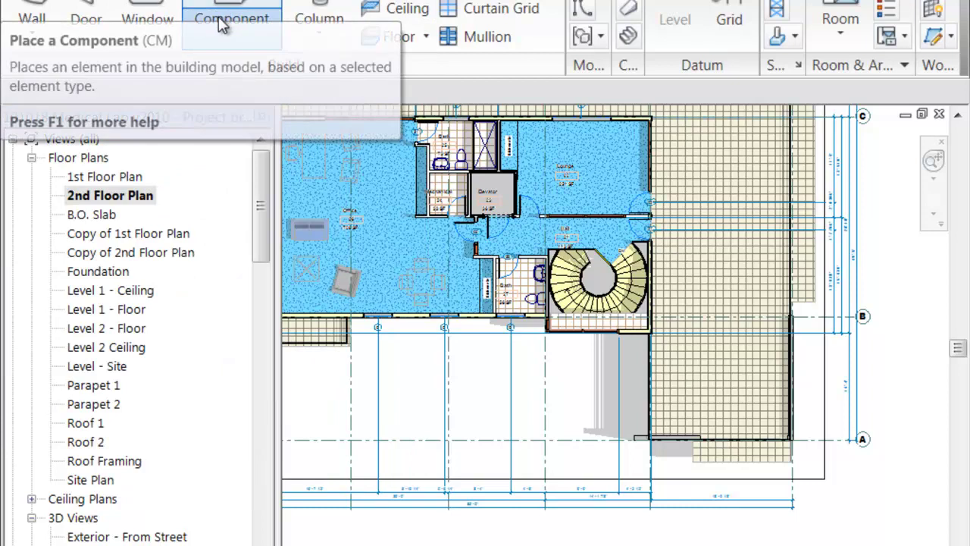
click(222, 25)
click(167, 76)
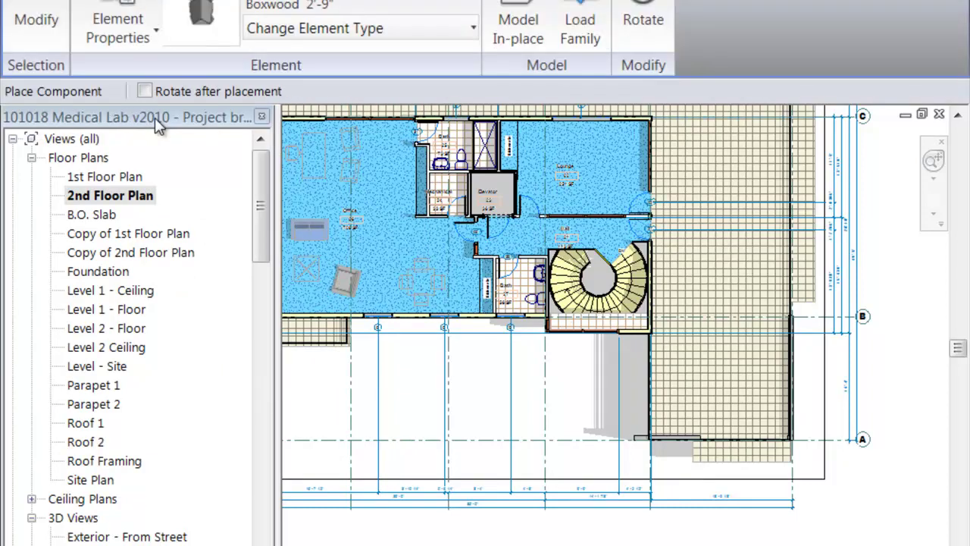
click(459, 28)
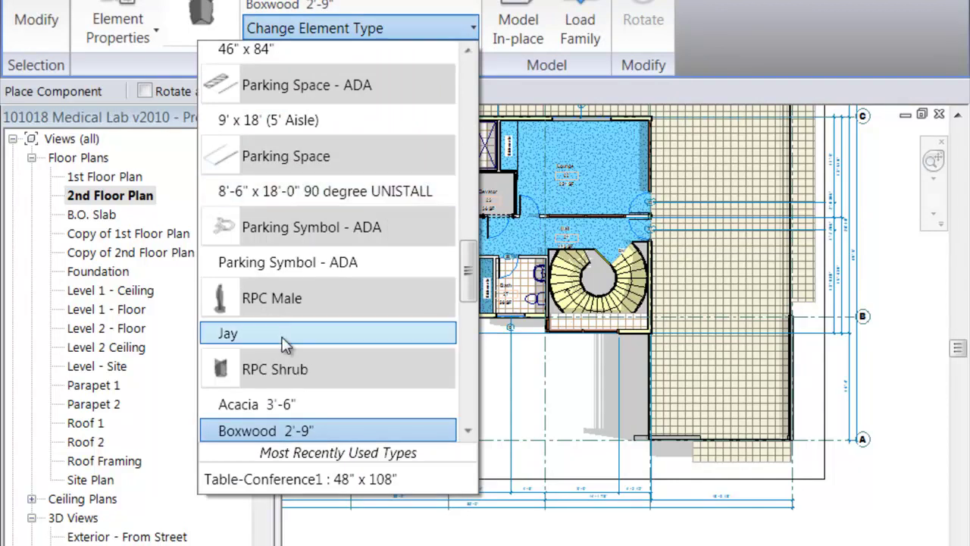
mouse_move(264, 339)
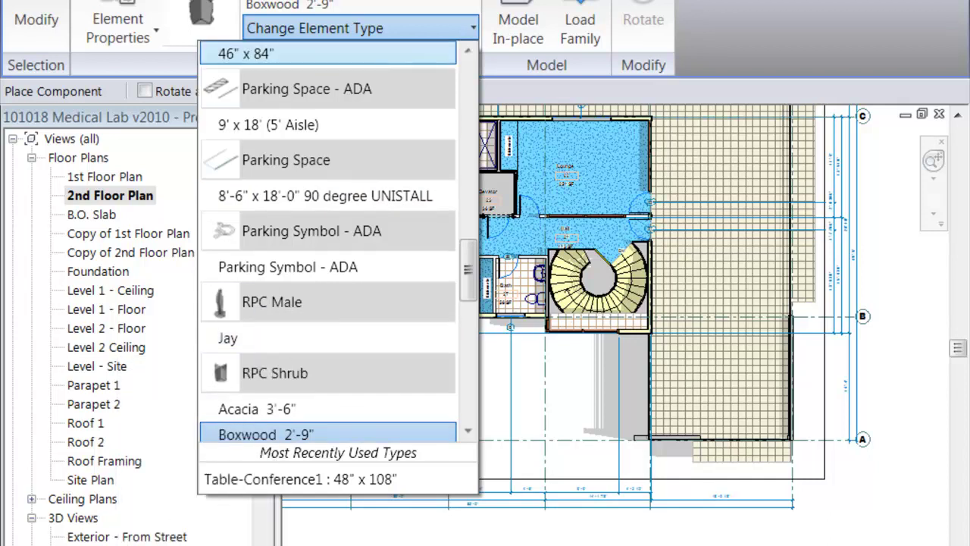
click(580, 23)
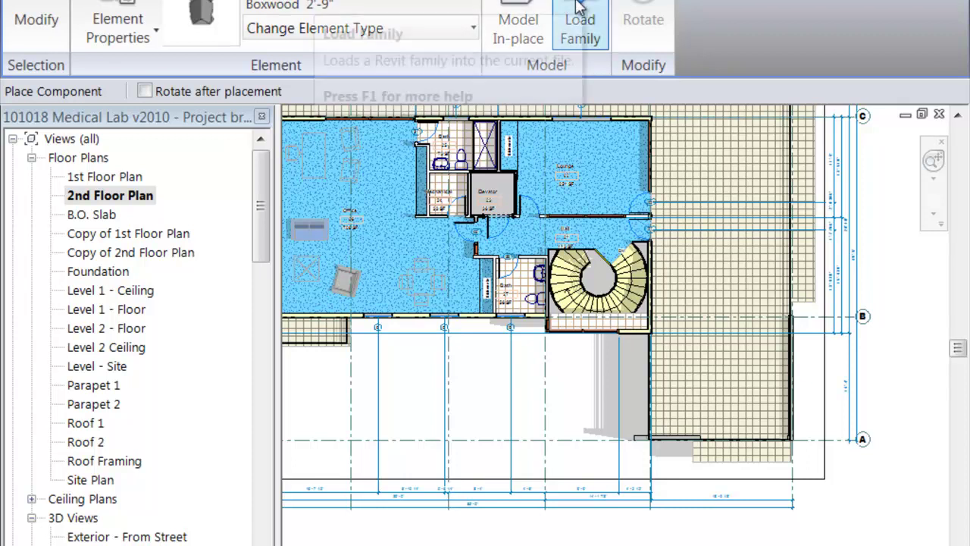
Load the RPC Female and RPC Male families from the Imperial Library's Entourage folder, overwriting the existing version of RPC Male
click(580, 15)
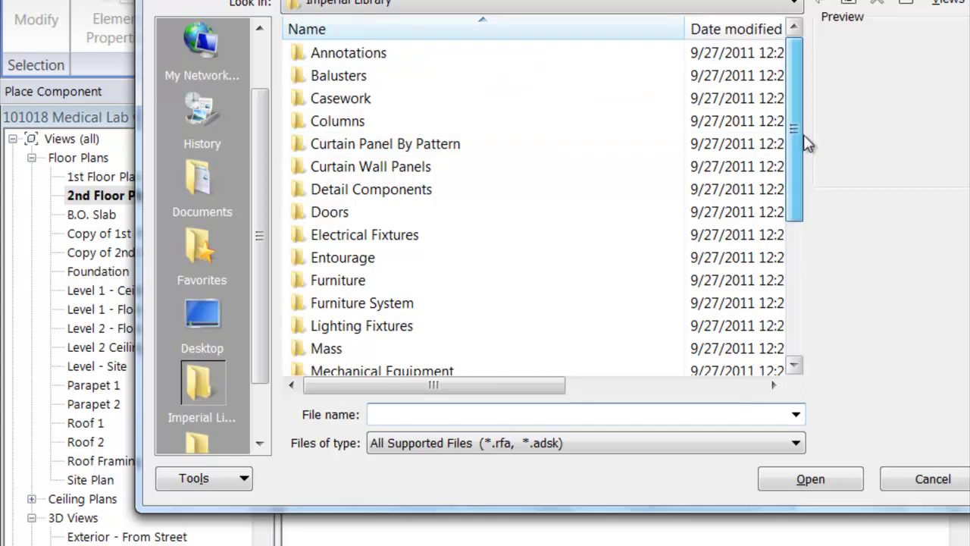
mouse_move(795, 150)
mouse_down()
mouse_move(814, 240)
mouse_move(817, 211)
mouse_up()
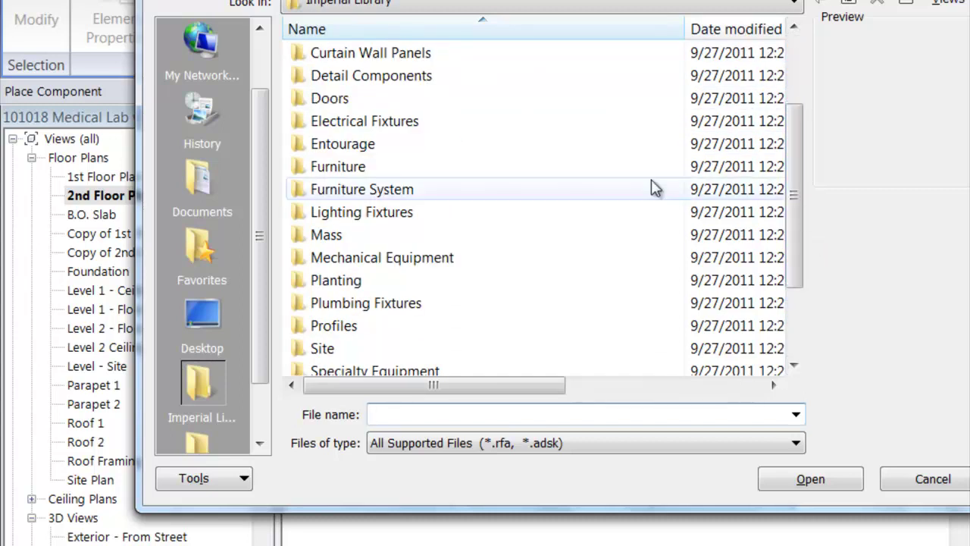
double_click(338, 149)
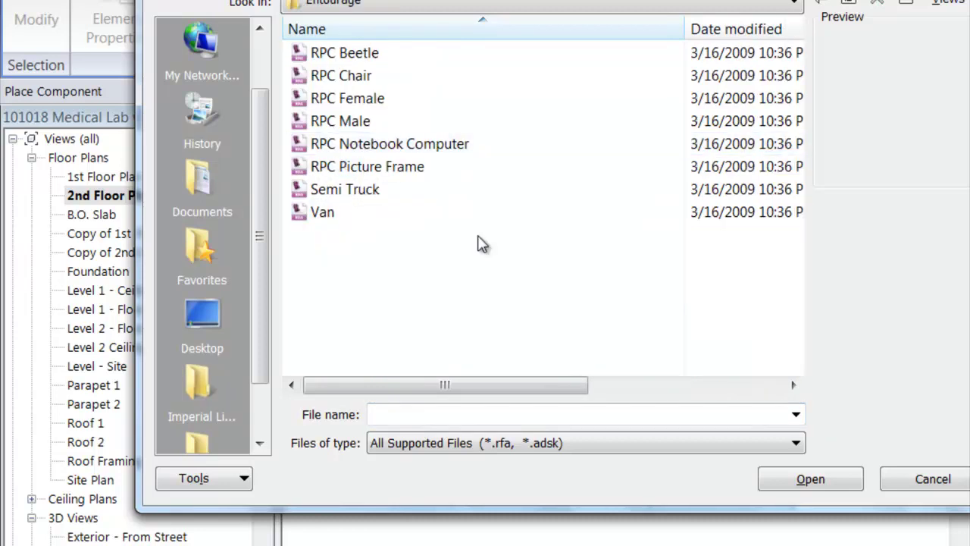
click(353, 103)
ctrl+click(348, 122)
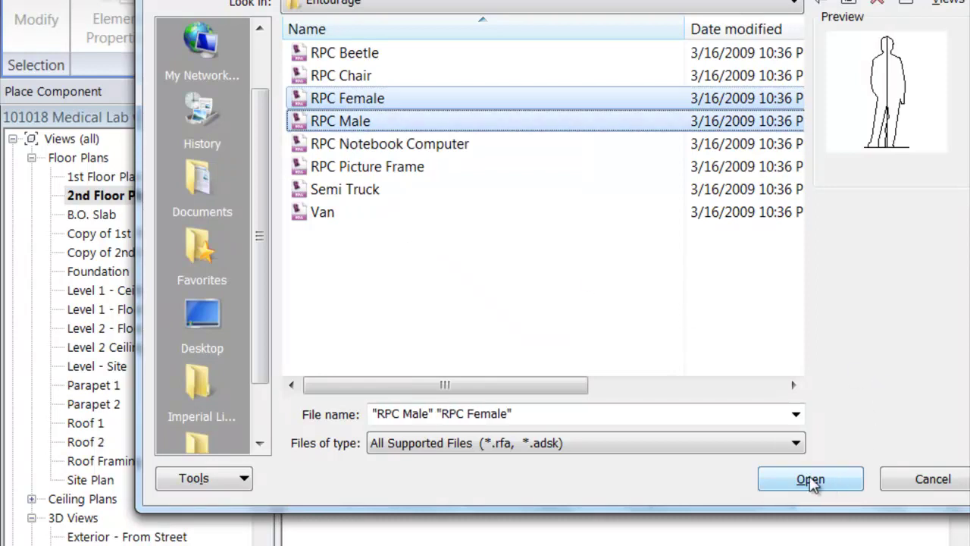
click(831, 485)
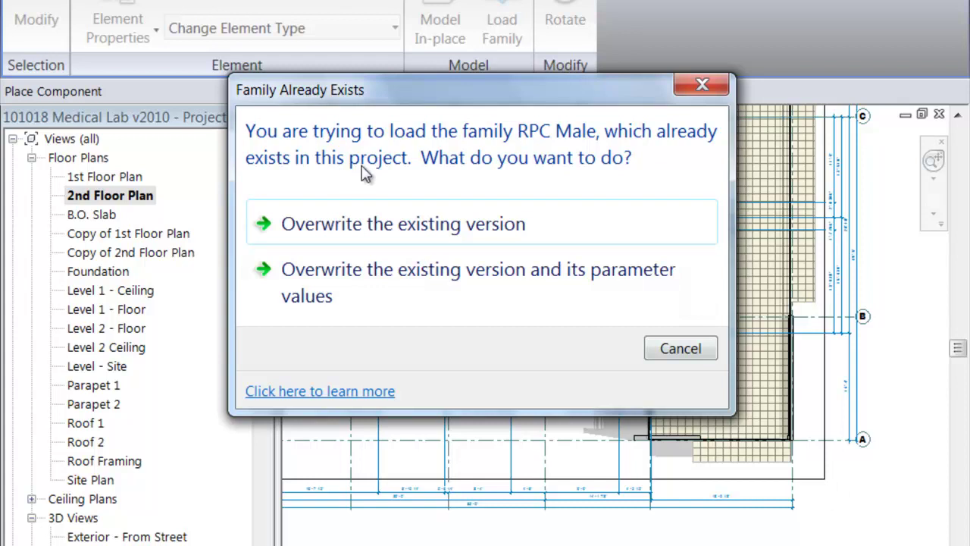
click(426, 237)
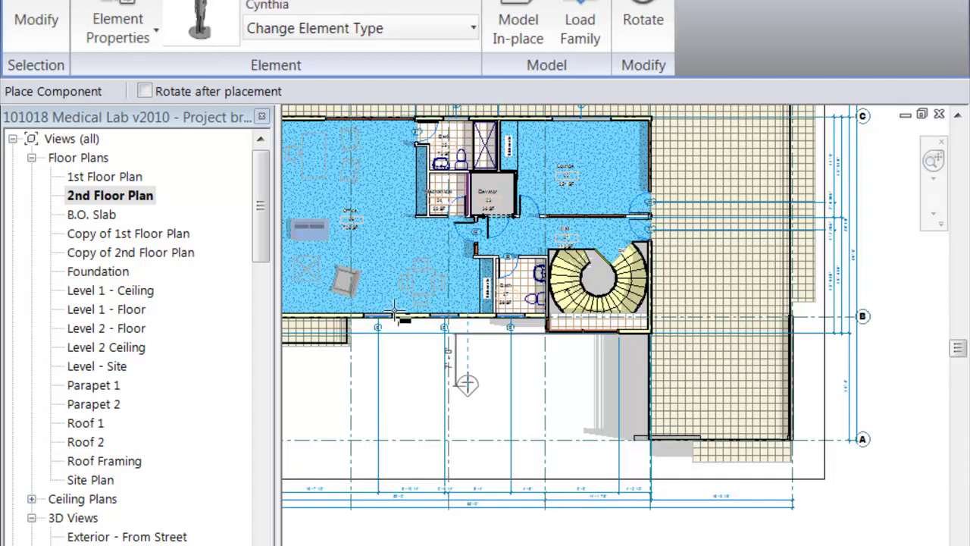
Place an RPC Female Cynthia figure on the tiled roof terrace beside the corner below the spiral stair
click(469, 31)
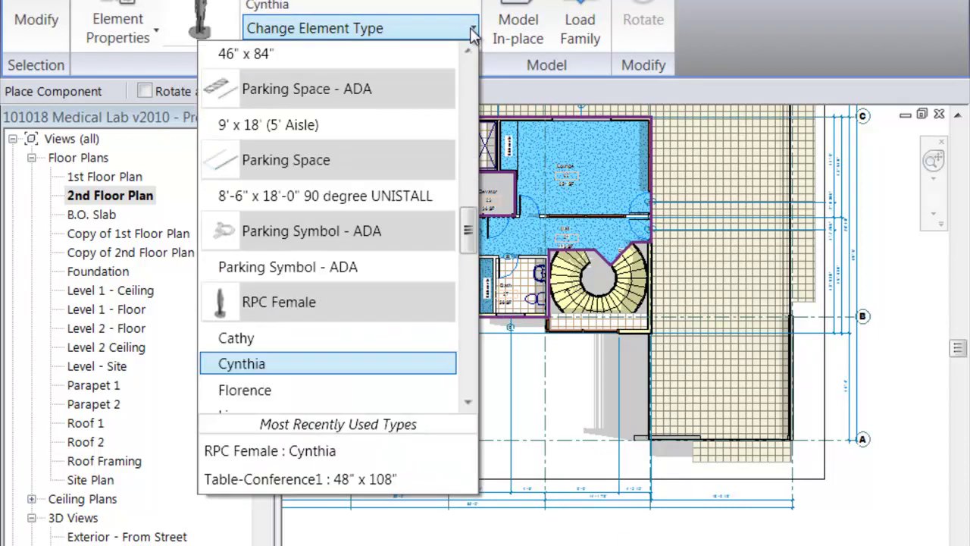
drag(470, 250, 470, 283)
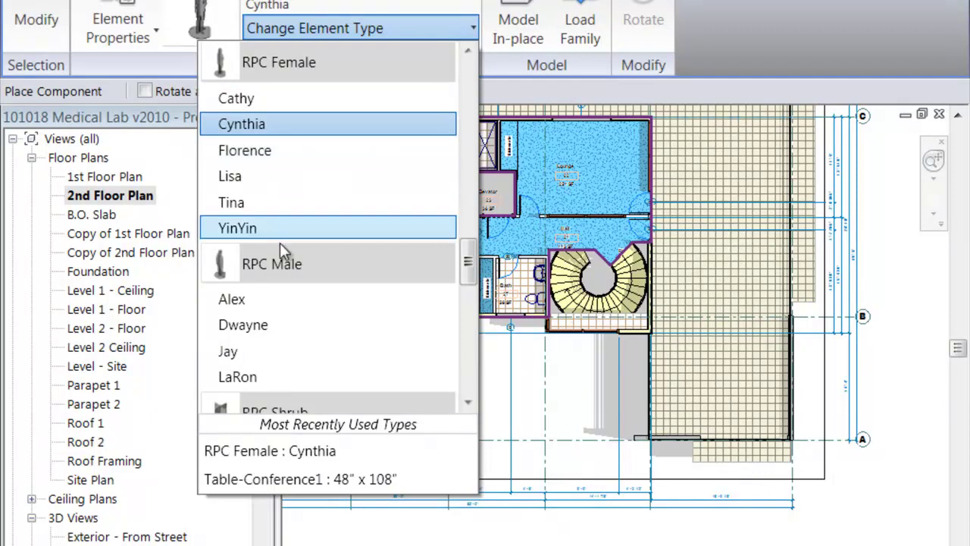
click(261, 123)
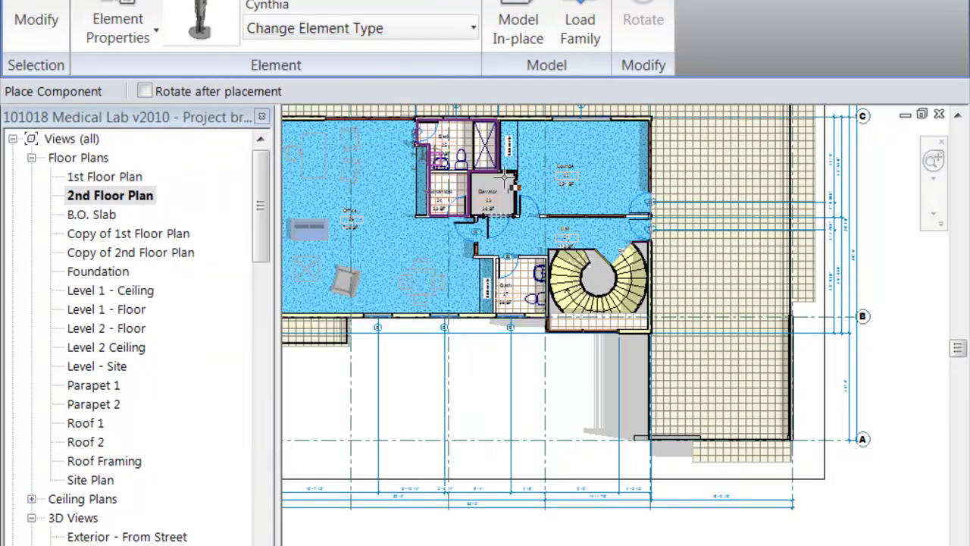
scroll(676, 372, up, 2)
scroll(677, 371, up, 3)
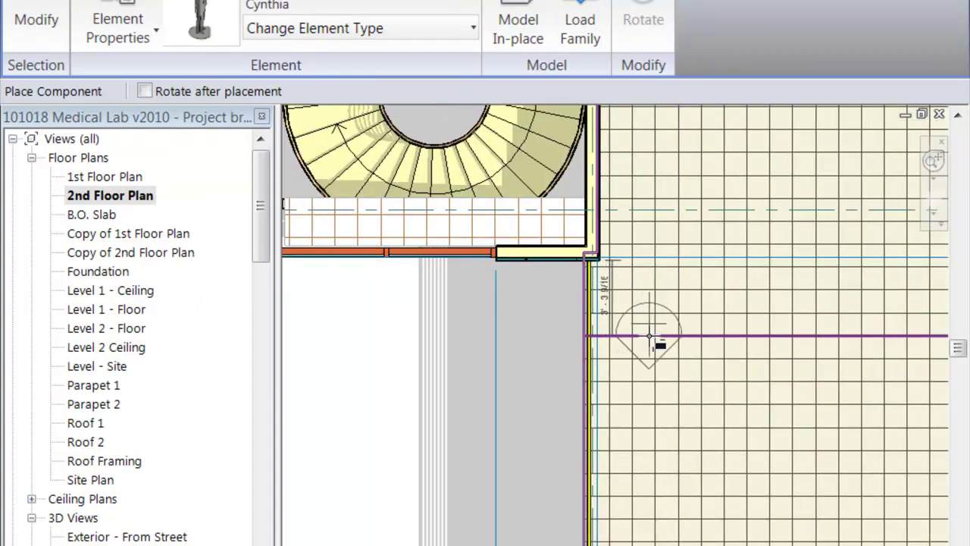
click(662, 336)
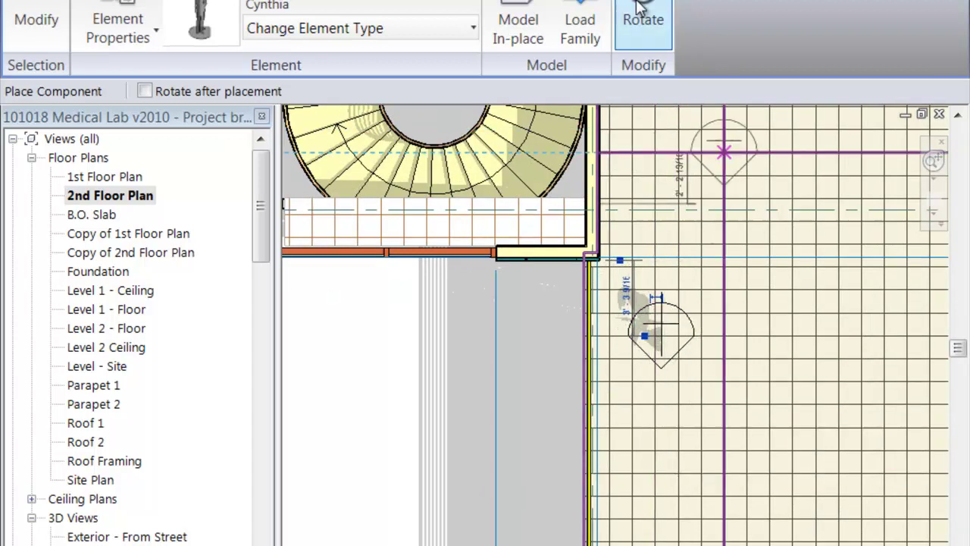
Try to rotate the newly placed Cynthia figure on the terrace while still placing components
click(652, 28)
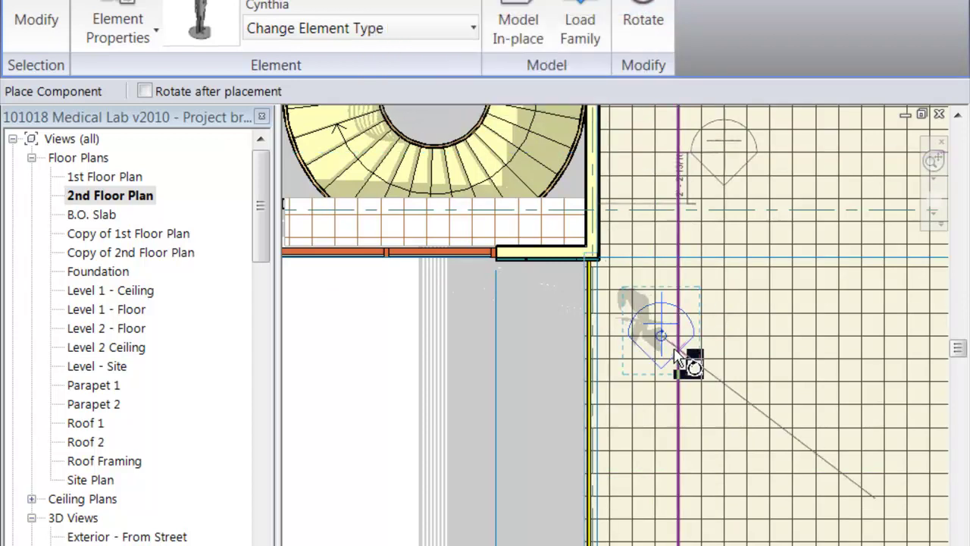
click(805, 318)
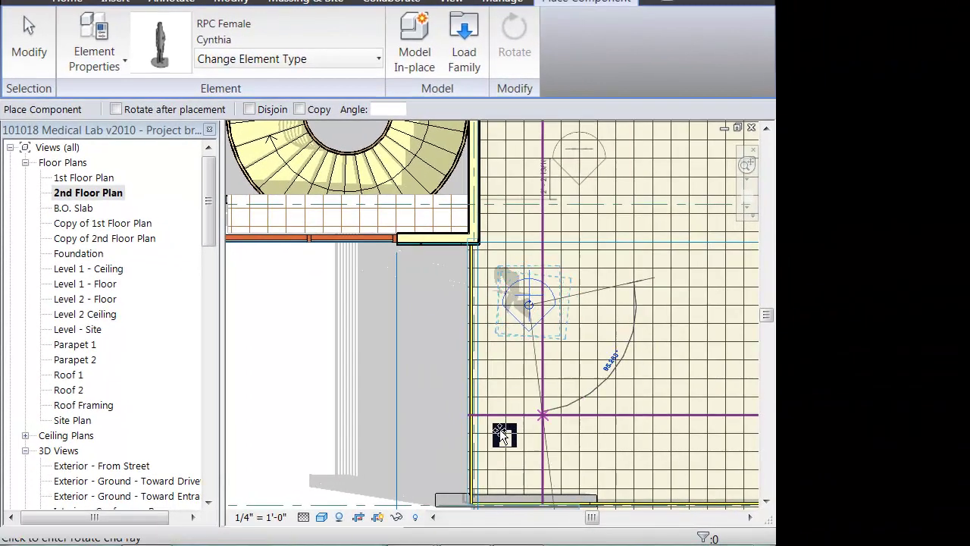
click(418, 410)
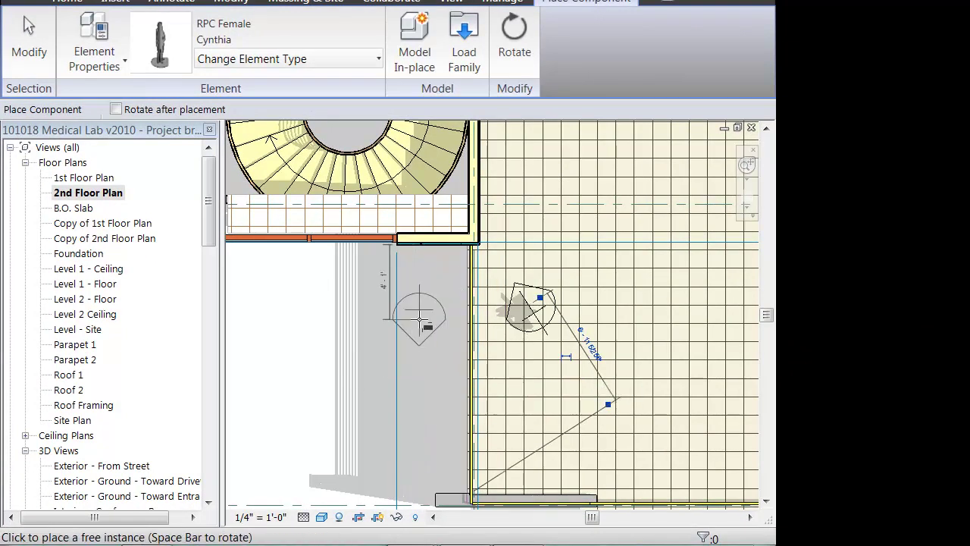
click(436, 318)
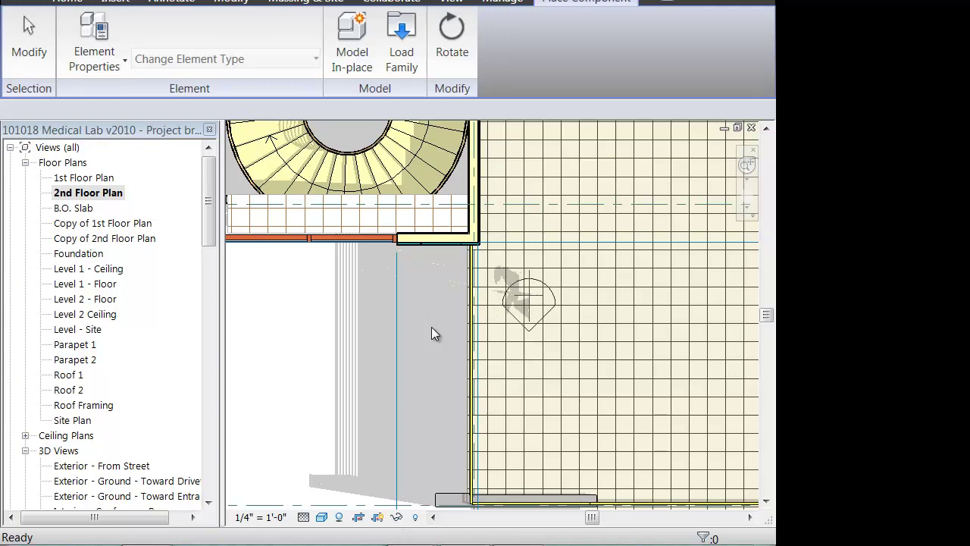
key(Escape)
Rotate the placed Cynthia figure about 70° clockwise around its centre
click(544, 326)
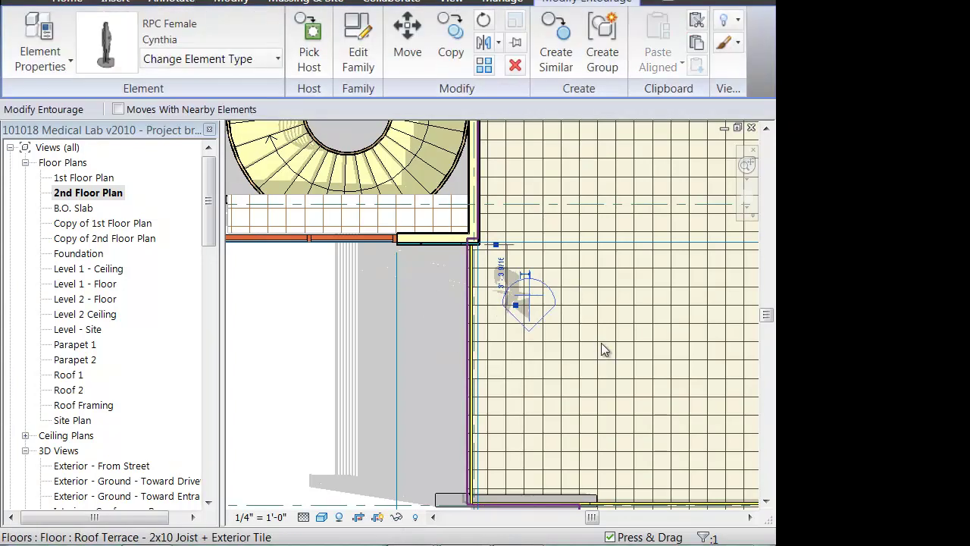
key(r)
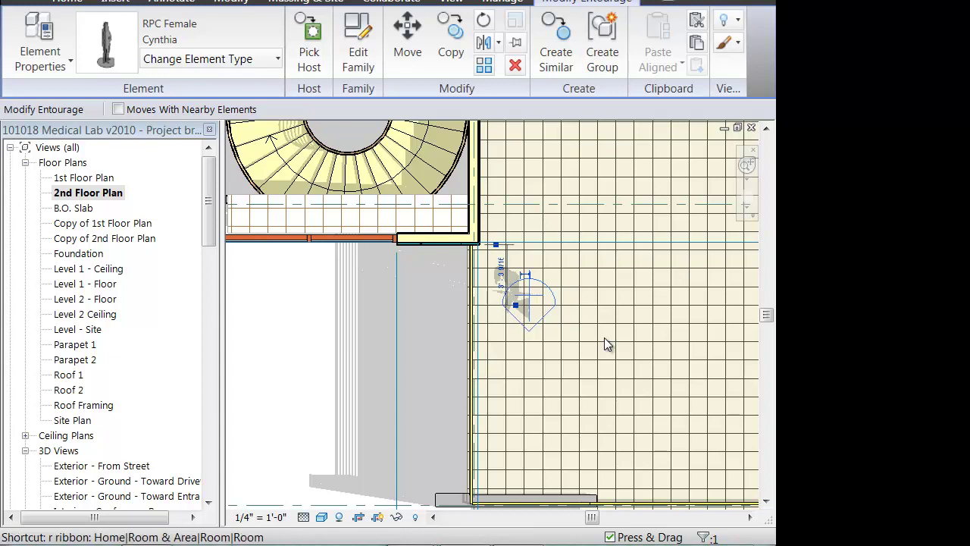
key(o)
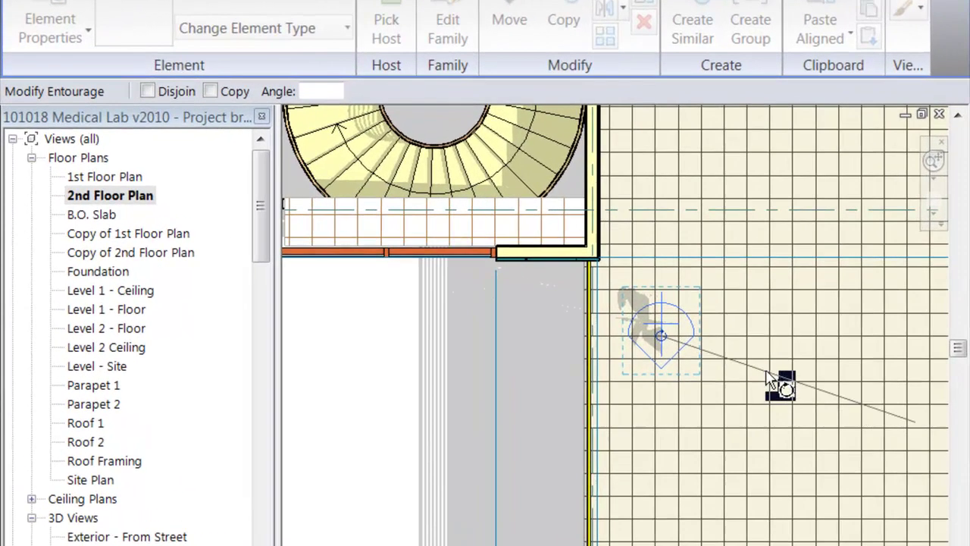
click(606, 342)
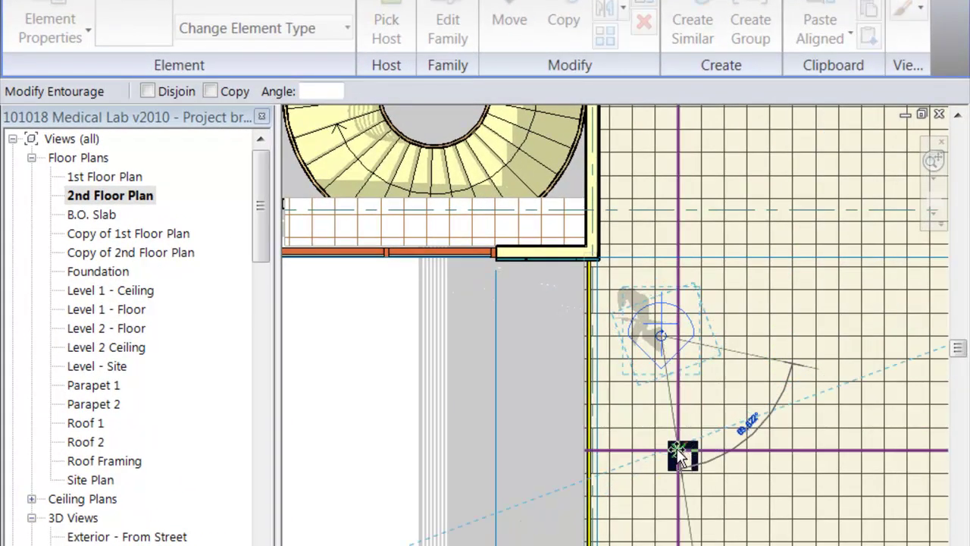
click(677, 453)
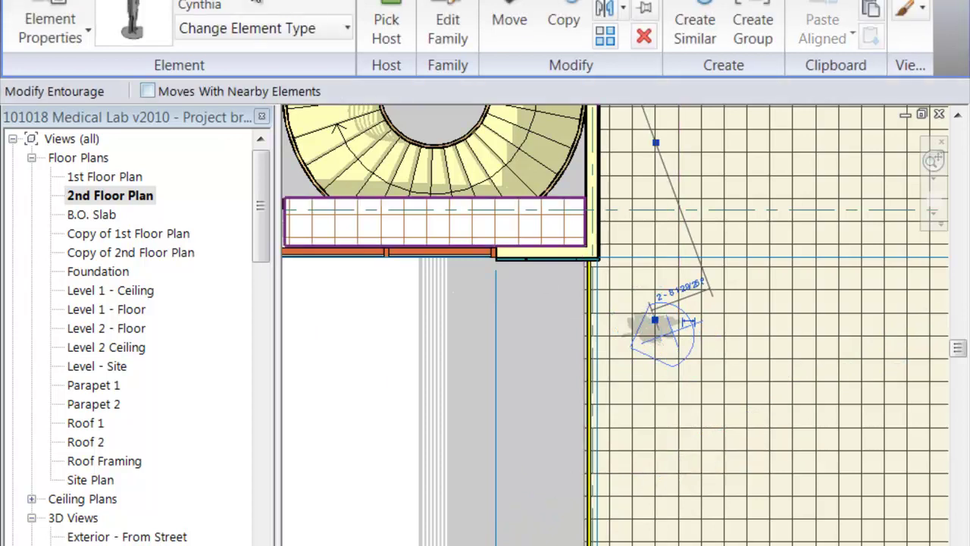
Change the rotated terrace figure's type to RPC Male LaRon
click(282, 34)
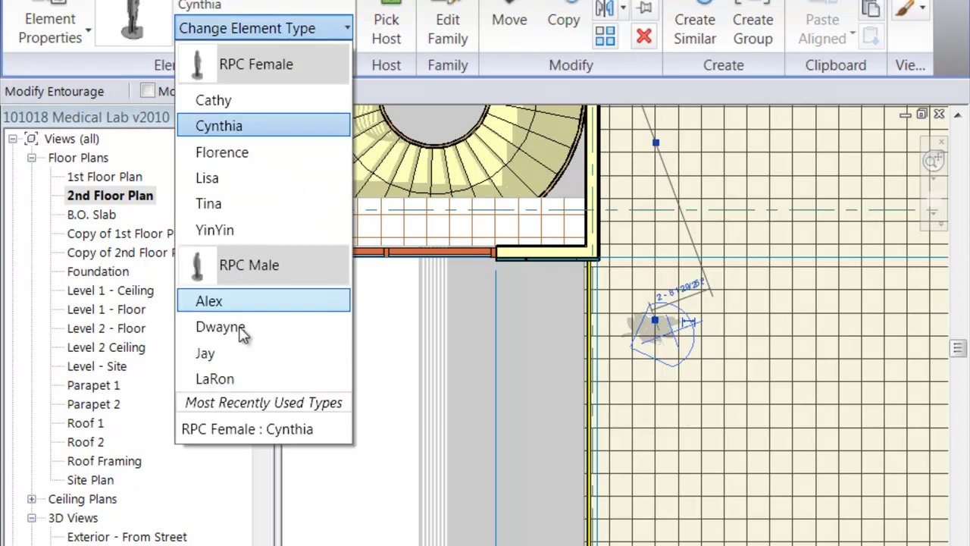
click(249, 378)
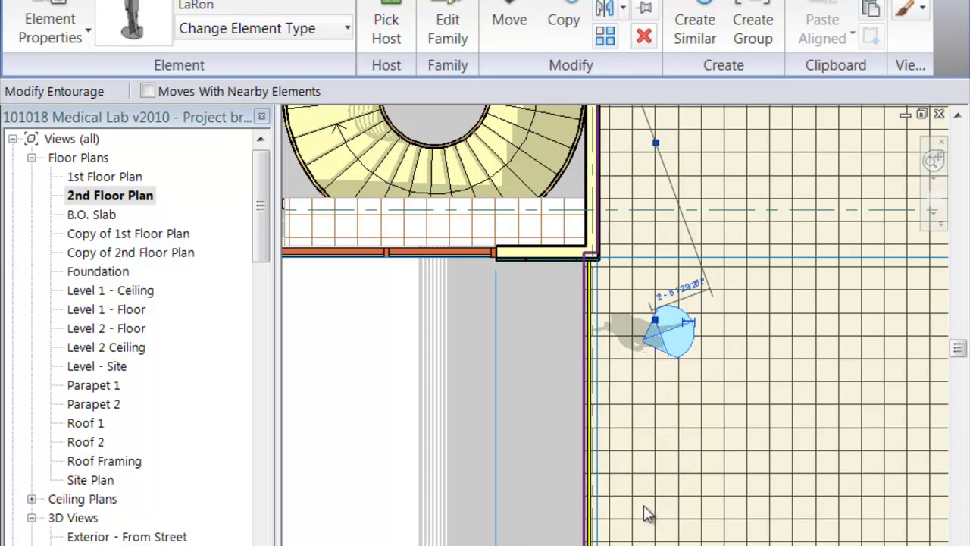
click(712, 447)
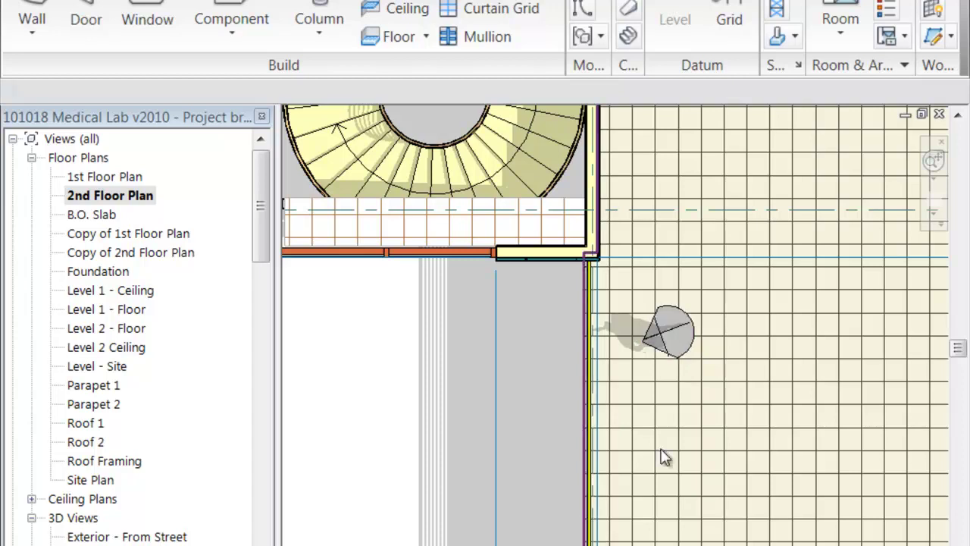
click(588, 379)
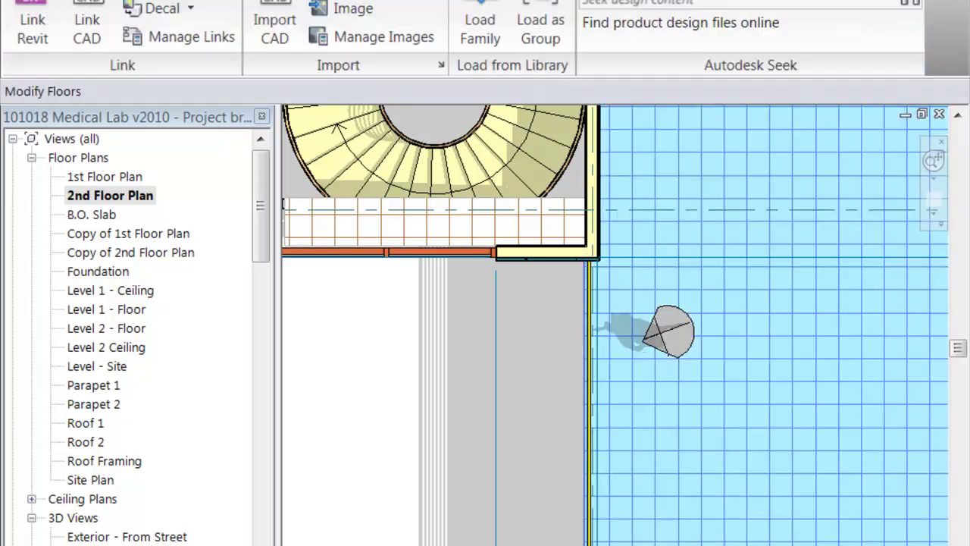
Place a second person, RPC Female Cynthia, on the roof terrace directly below the male figure in plan
click(46, 0)
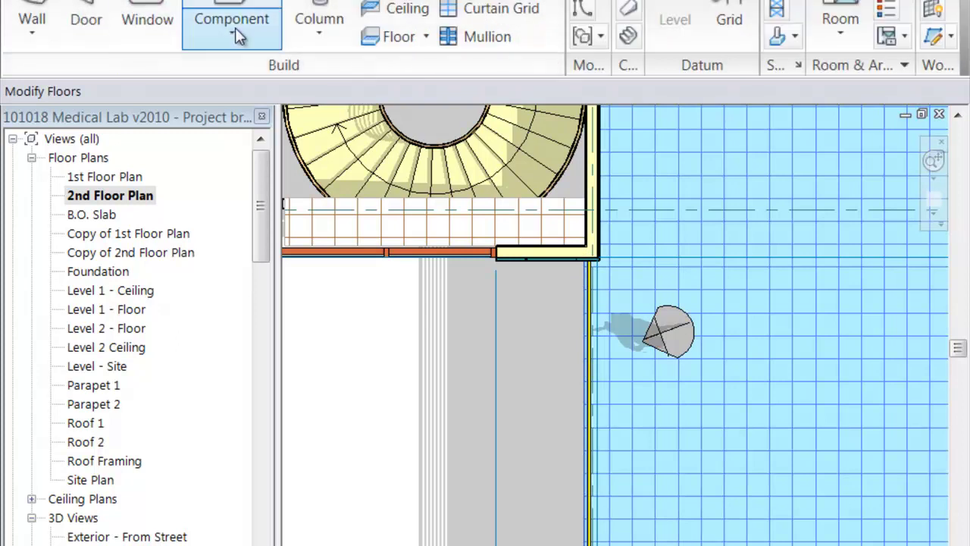
click(265, 34)
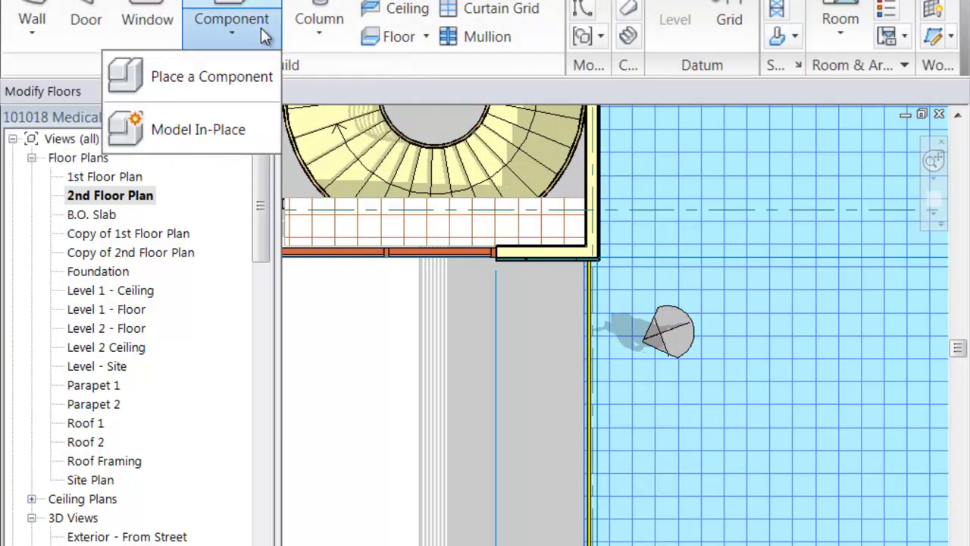
click(159, 79)
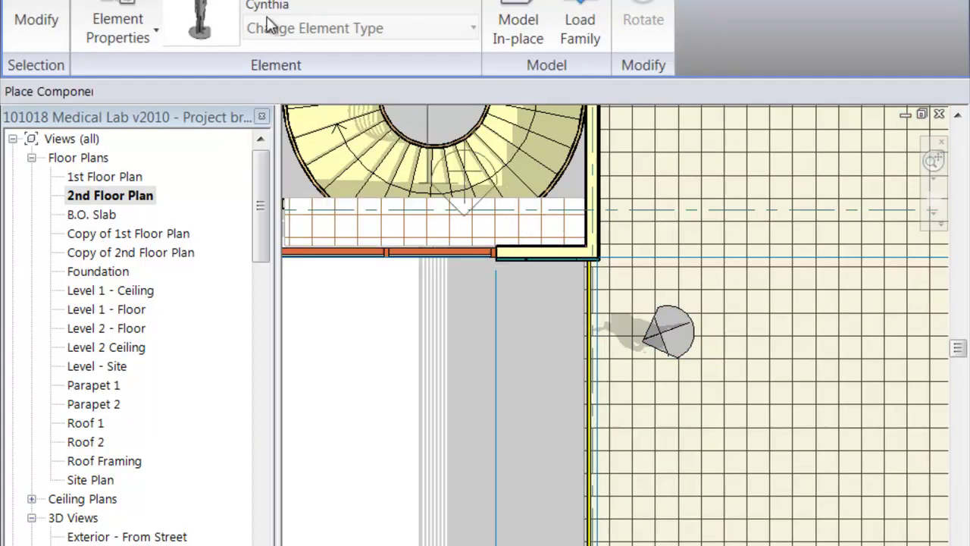
click(672, 441)
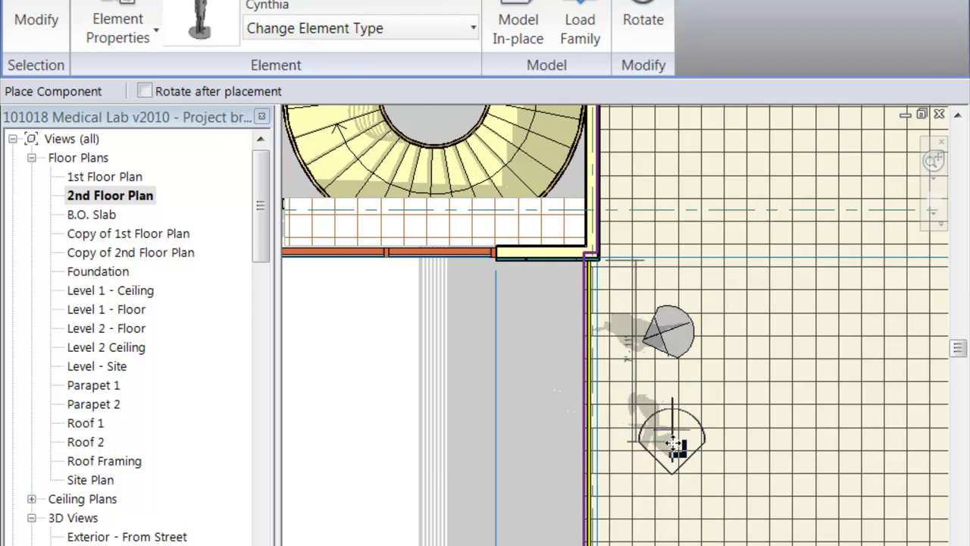
key(Escape)
key(Escape)
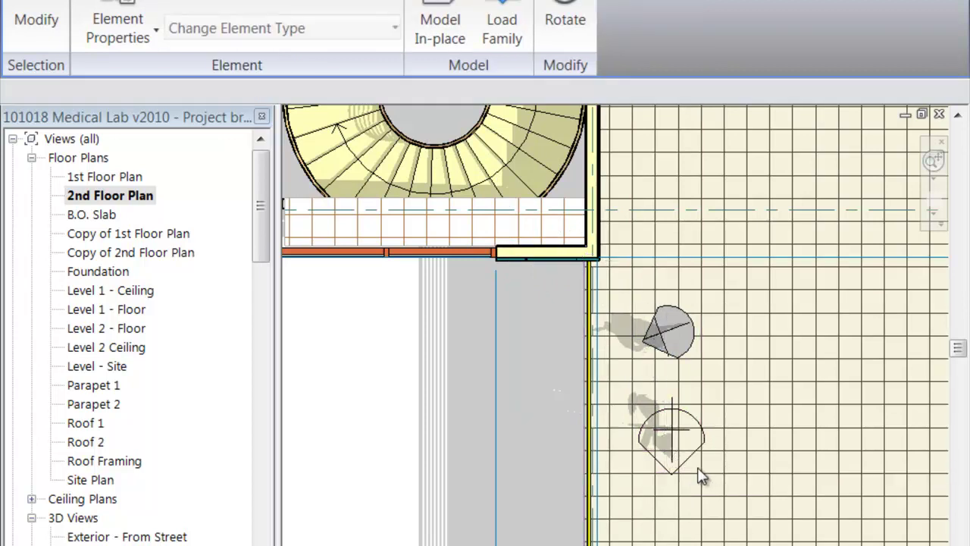
Rotate the new Cynthia figure about half a turn so it faces the male figure on the terrace
click(718, 492)
key(r)
key(o)
click(769, 428)
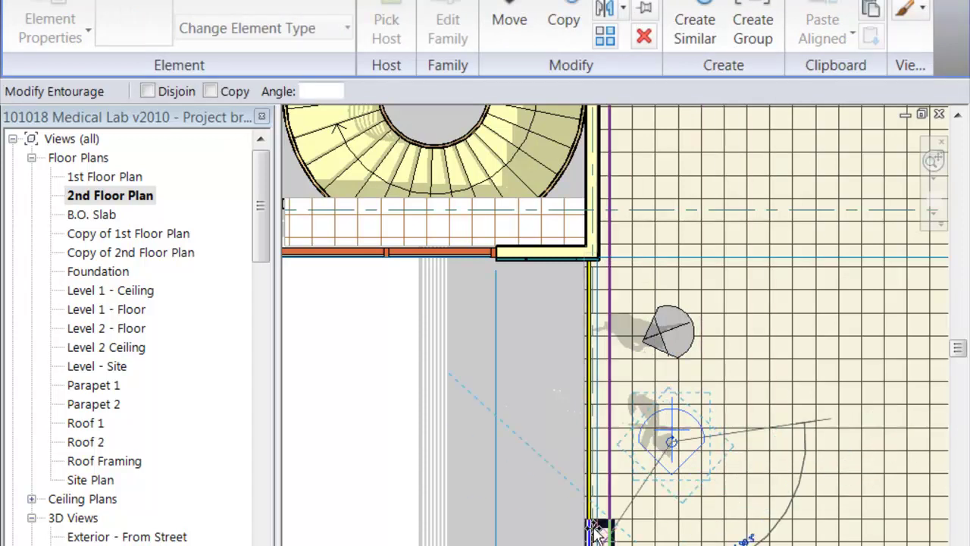
click(528, 475)
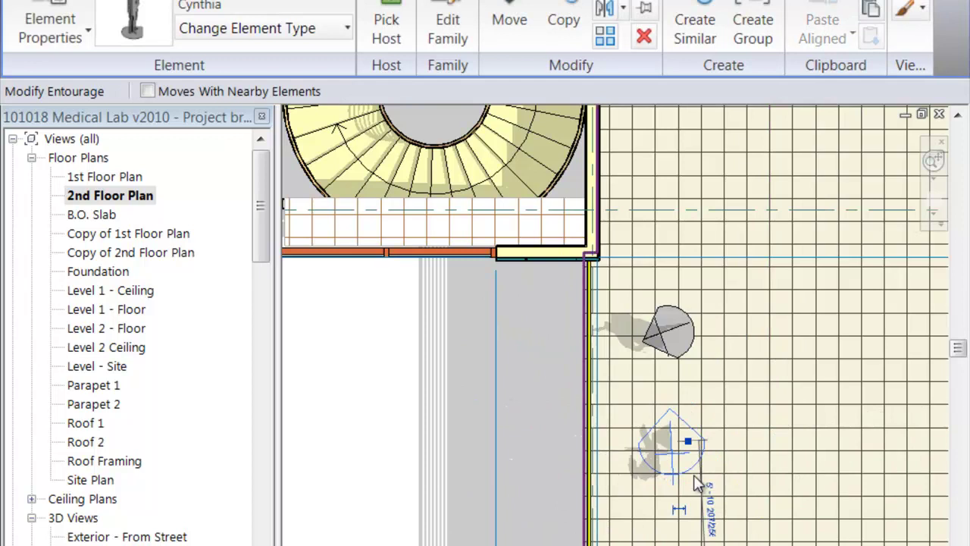
click(363, 475)
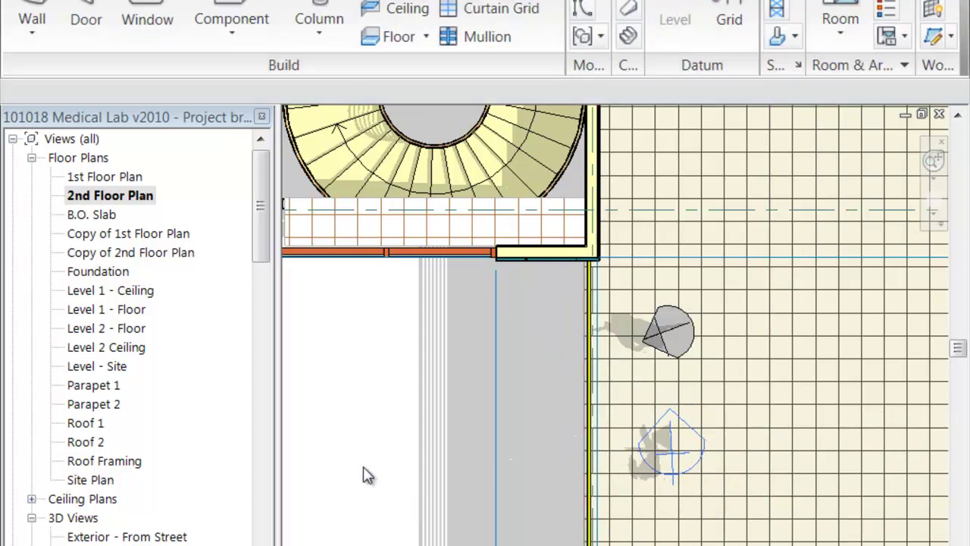
Open the 1st Floor Plan view
scroll(444, 407, down, 3)
middle_drag(416, 439, 548, 394)
scroll(470, 439, up, 1)
middle_drag(467, 439, 487, 420)
scroll(487, 419, down, 1)
scroll(487, 419, down, 2)
middle_drag(601, 427, 650, 494)
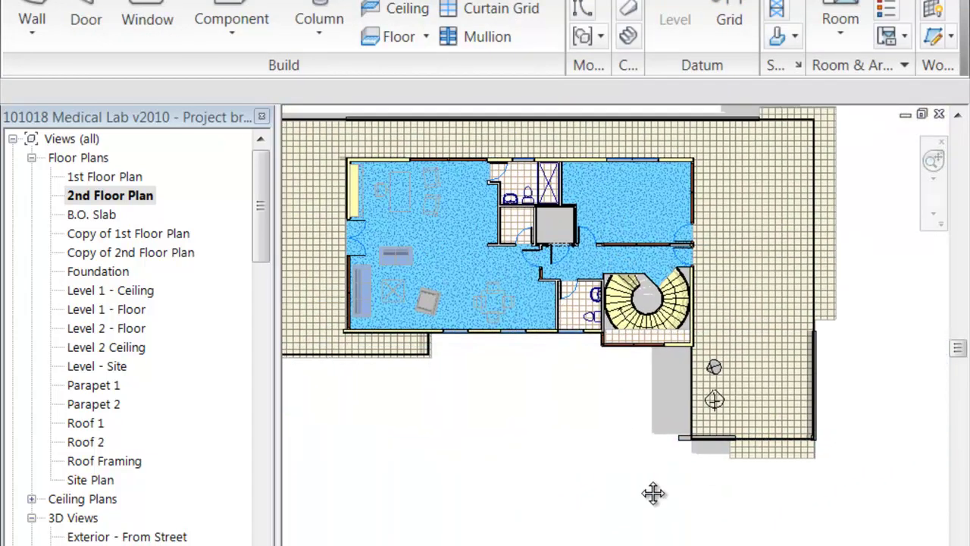
scroll(650, 494, up, 2)
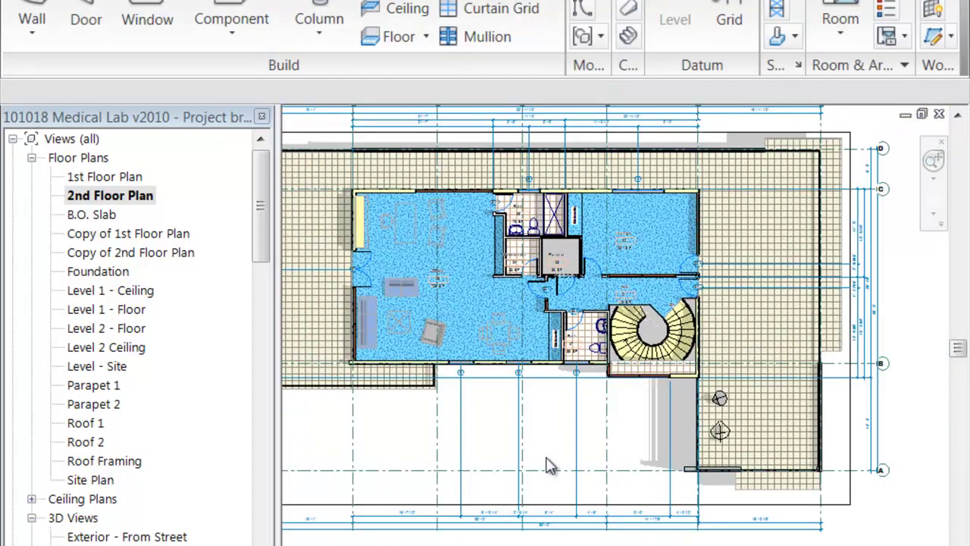
click(260, 236)
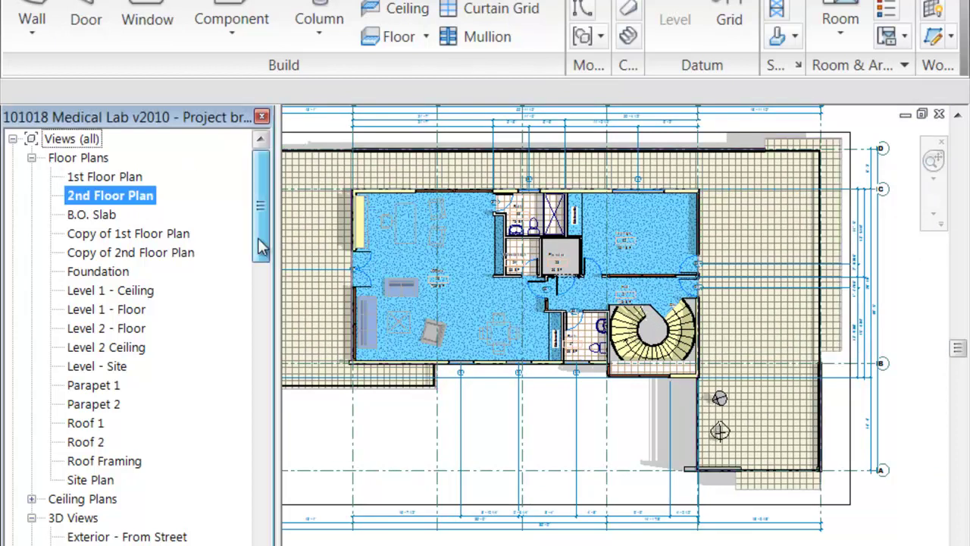
scroll(530, 386, down, 2)
scroll(514, 383, down, 1)
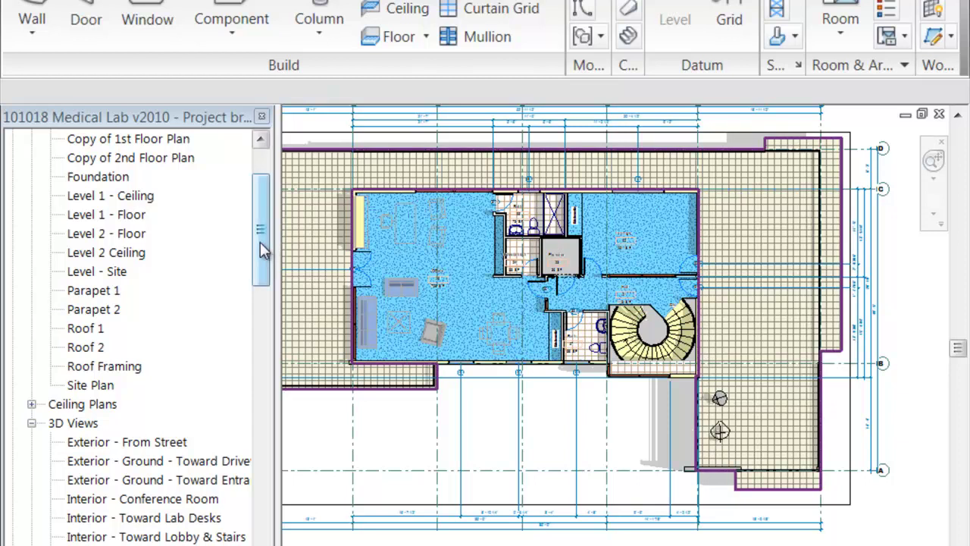
drag(260, 242, 258, 134)
double_click(108, 176)
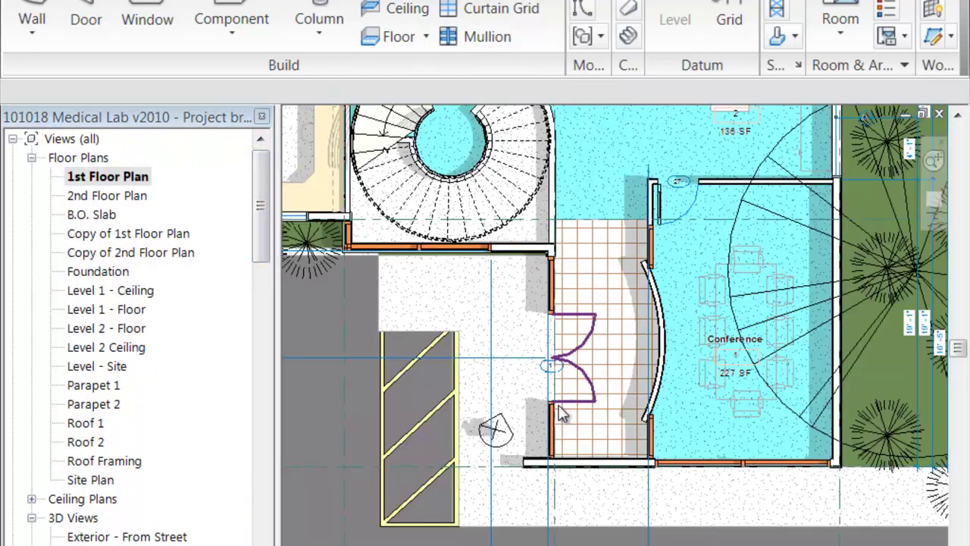
Start placing a component in the first floor plan and open the Entourage folder of the Imperial Library for loading a family
scroll(559, 413, down, 3)
scroll(396, 536, up, 1)
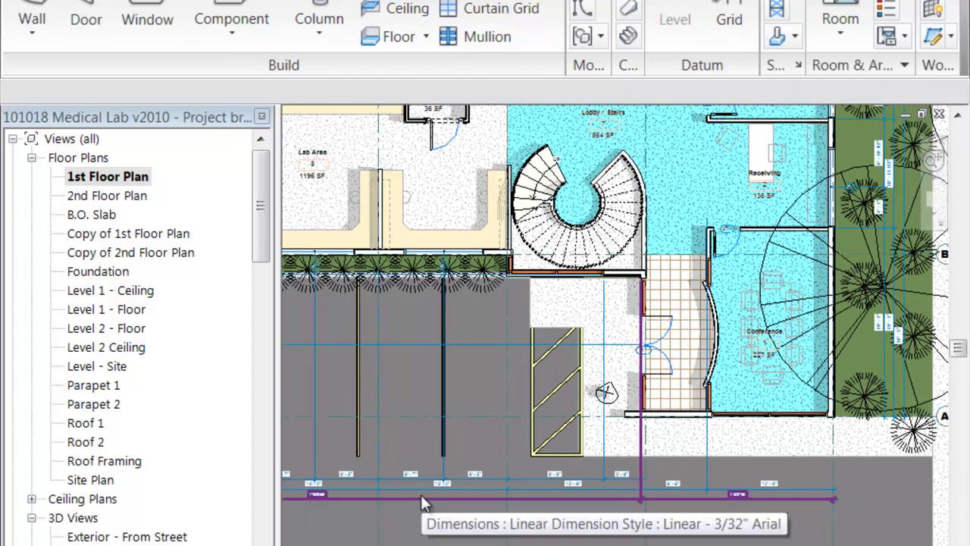
scroll(423, 422, down, 1)
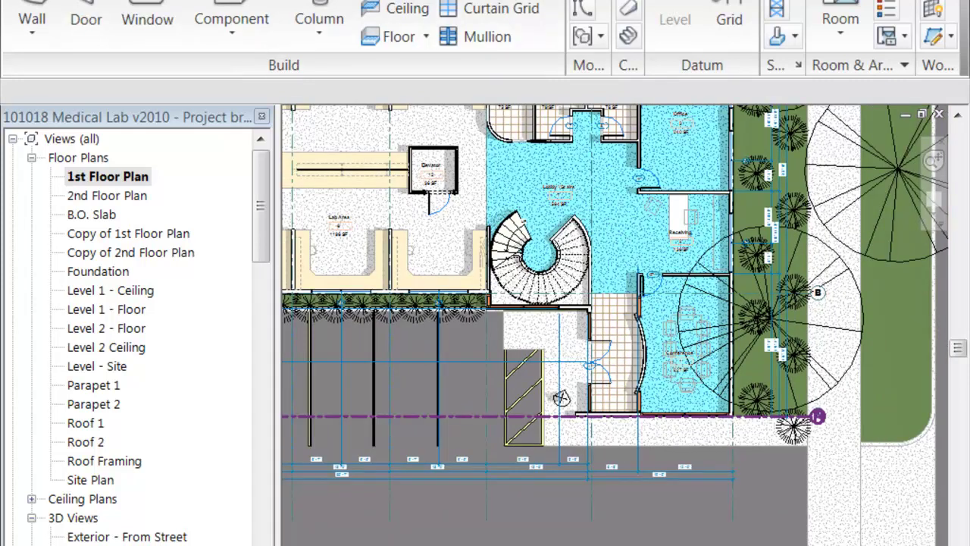
click(231, 34)
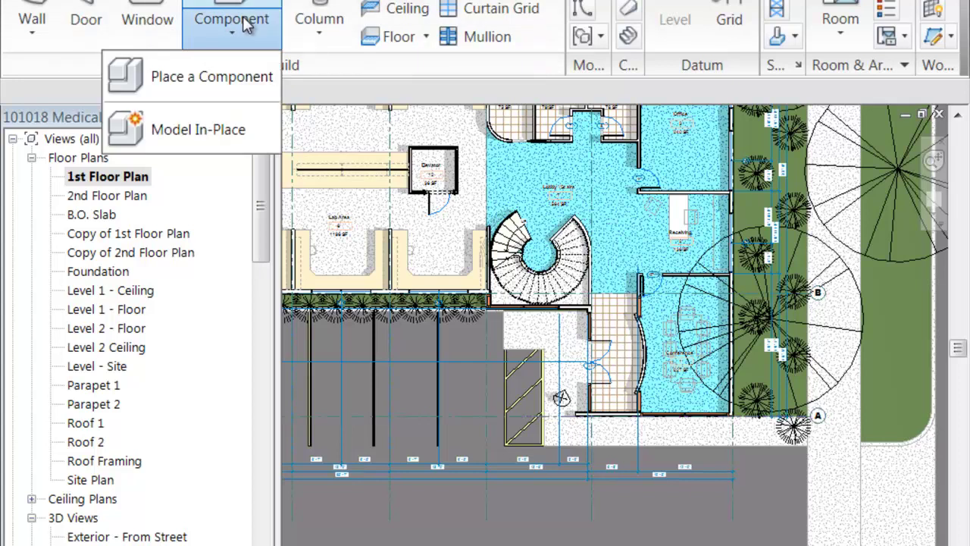
click(215, 69)
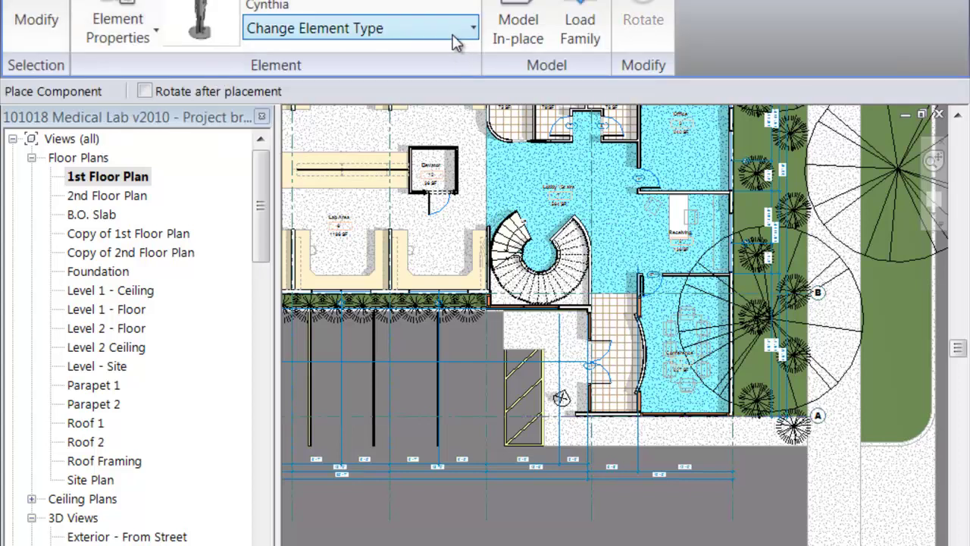
click(573, 31)
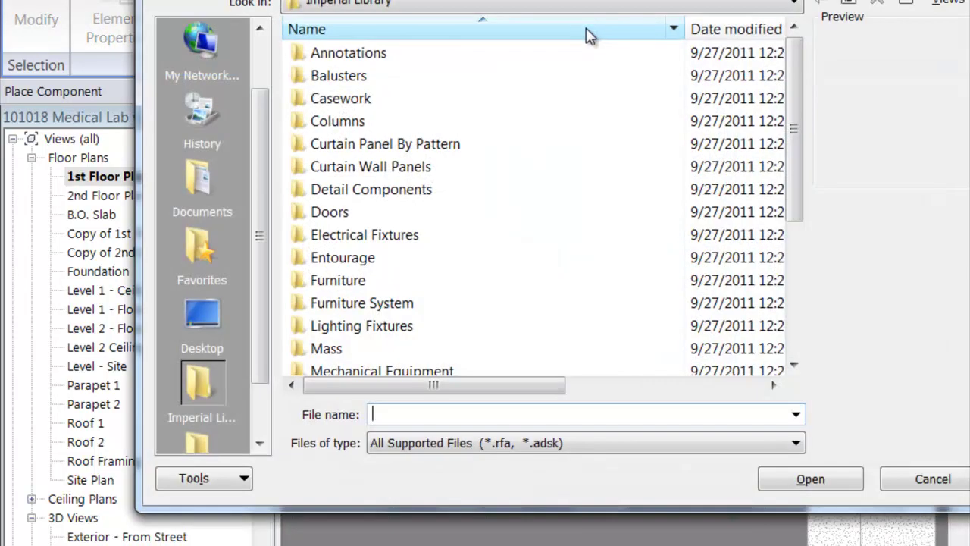
double_click(385, 261)
Examine the previews of the entourage families, from Van up to RPC Beetle and back down to RPC Notebook Computer
click(315, 213)
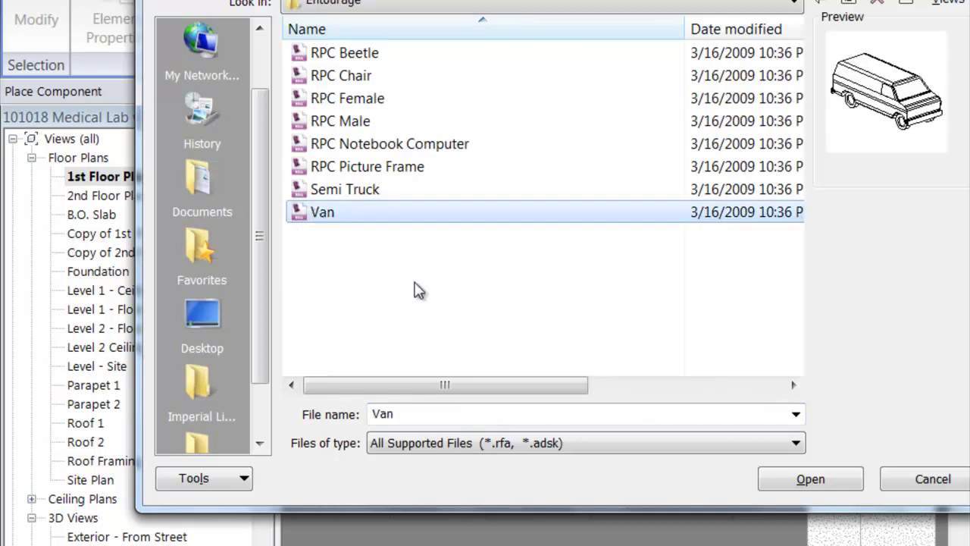
key(Up)
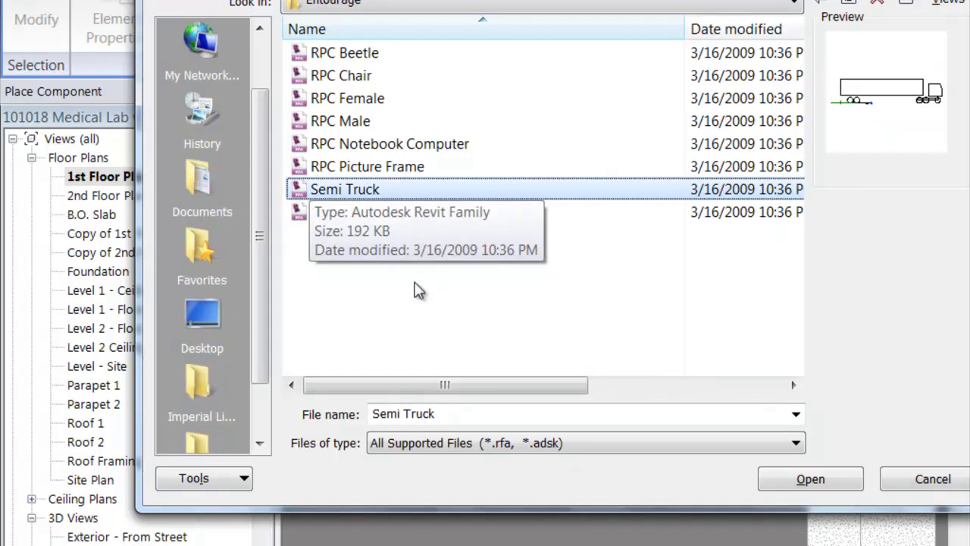
key(Up)
key(Up)
key(Up)
key(Up)
key(Up)
key(Up)
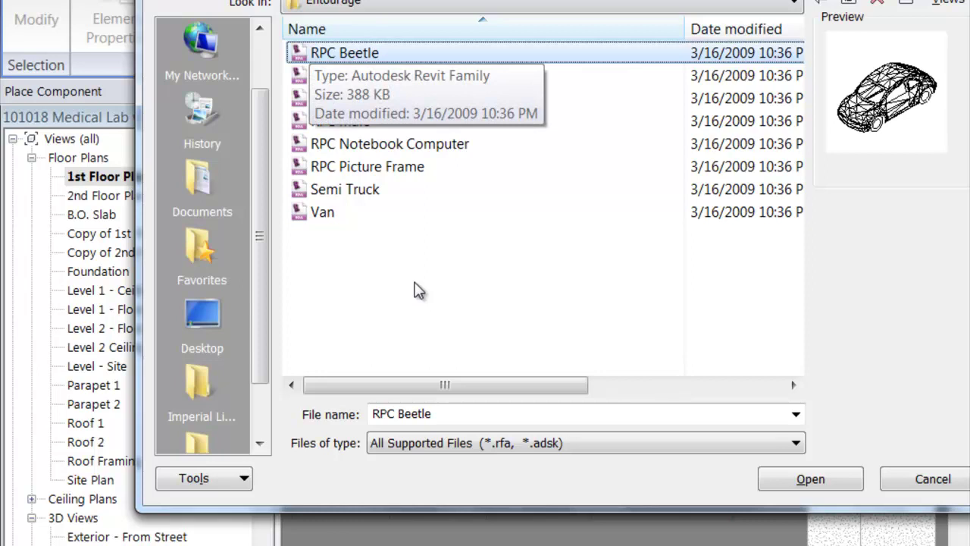
key(Down)
key(Down)
key(Down)
key(Down)
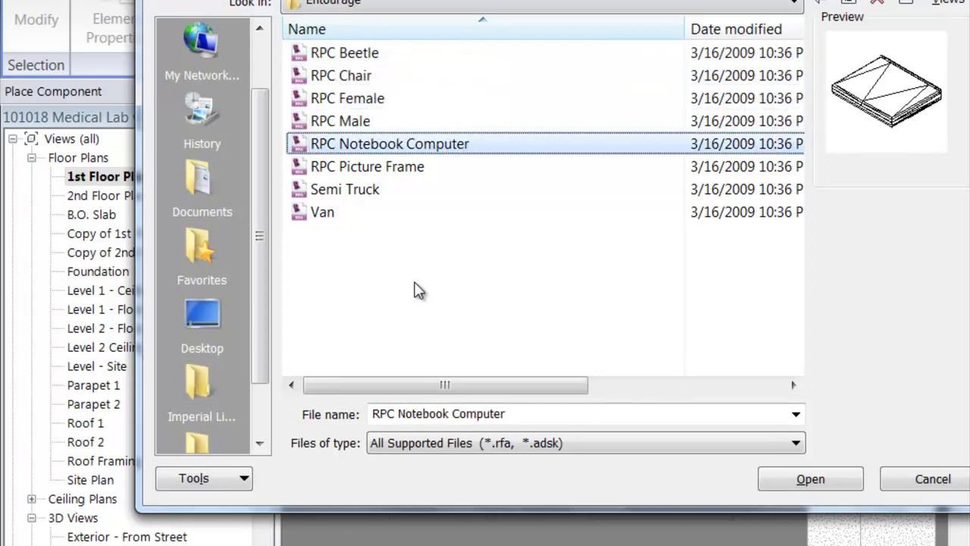
click(430, 316)
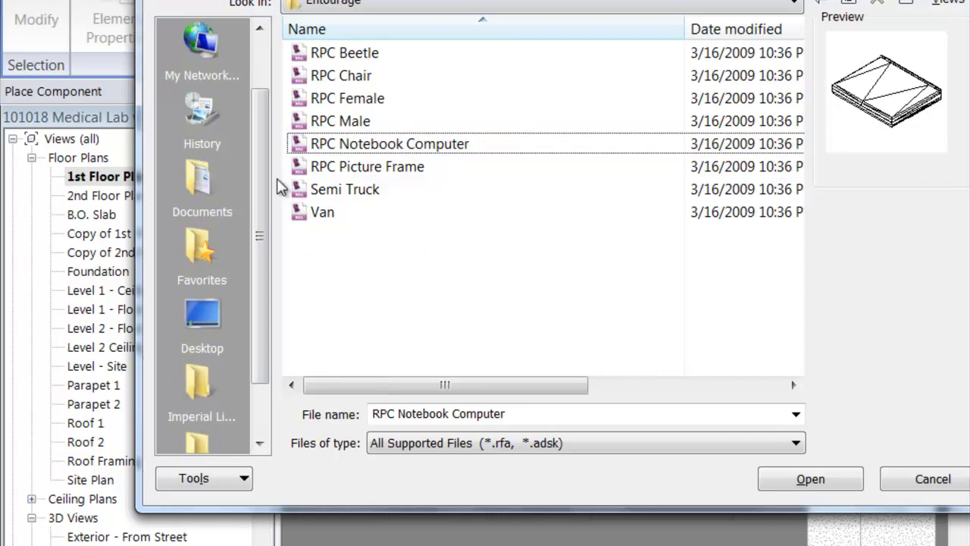
Browse to the Revit Libraries folder on the cee110apps (K:) network drive
drag(254, 206, 238, 86)
click(217, 46)
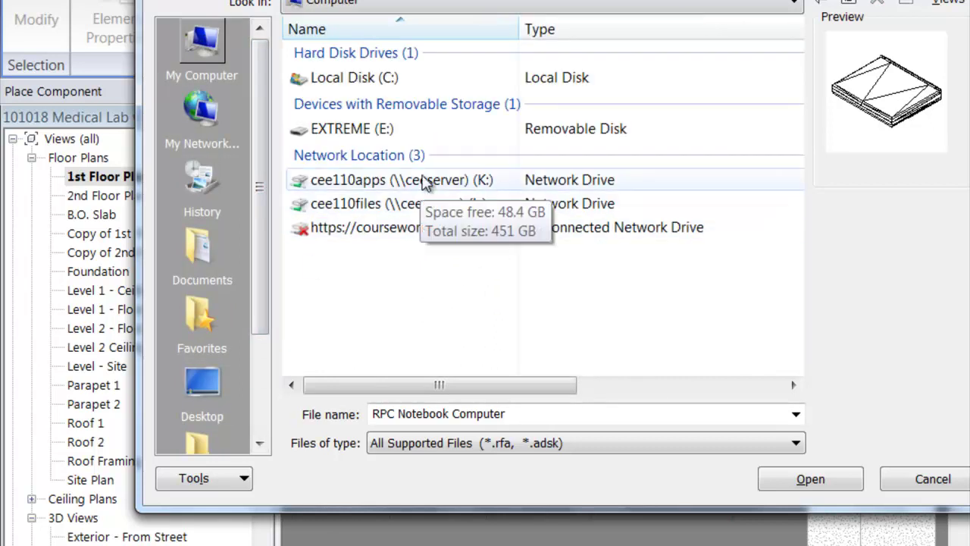
double_click(427, 182)
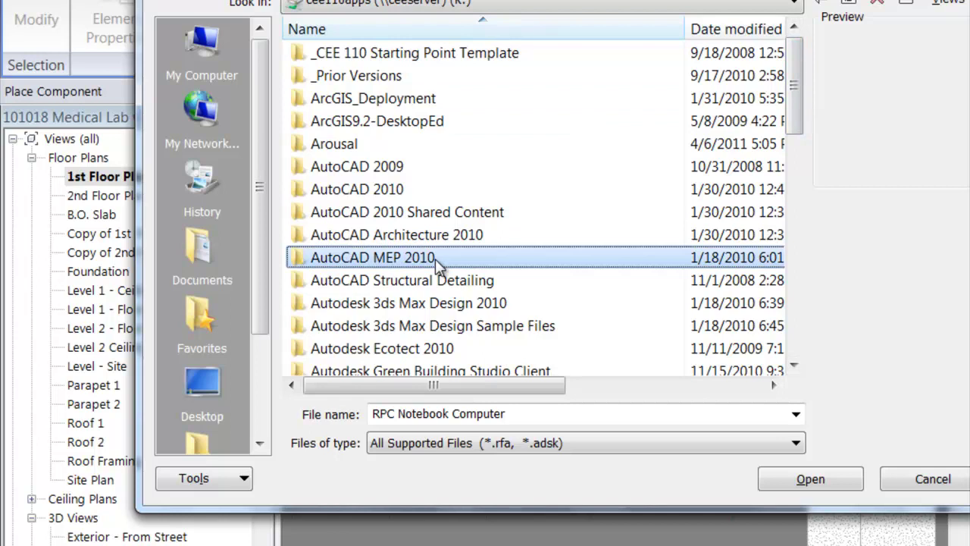
scroll(435, 259, down, 10)
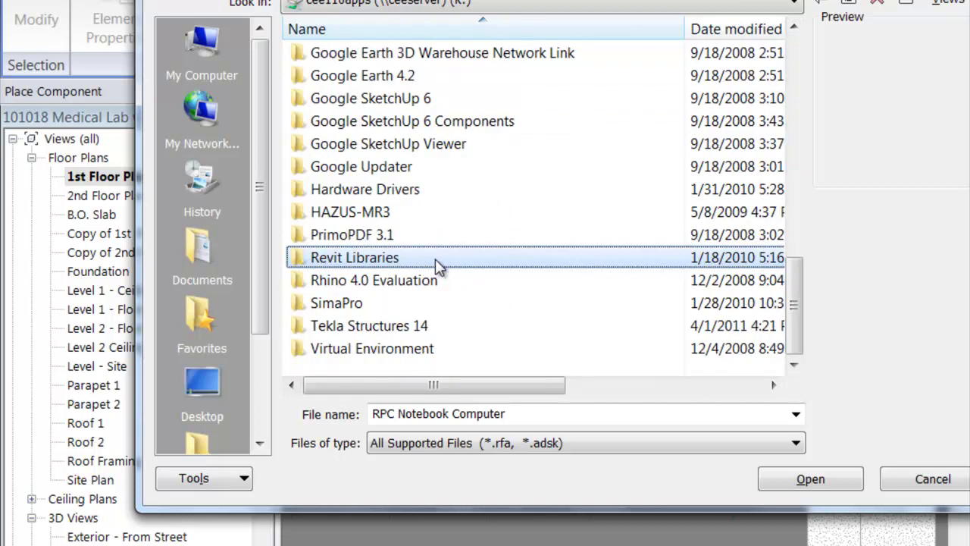
double_click(435, 258)
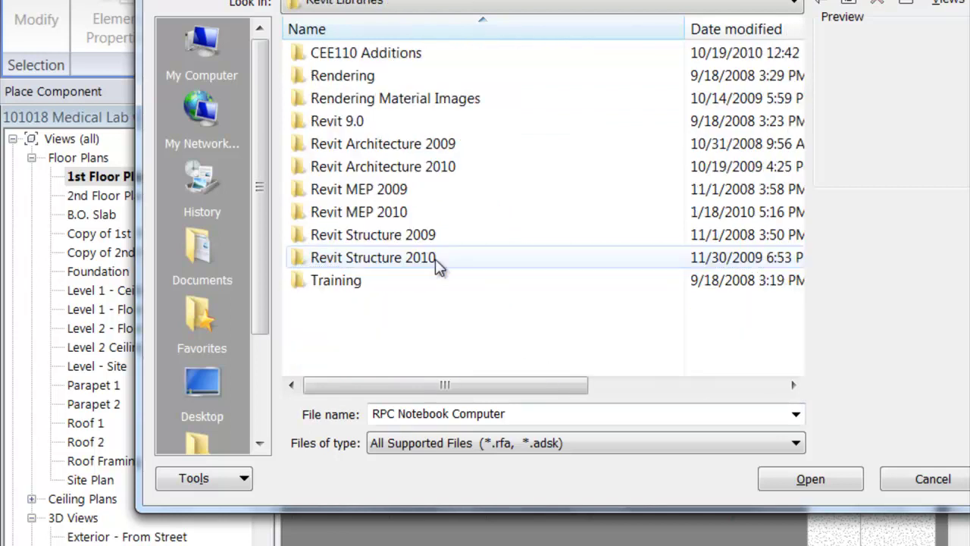
Open the Vehicles folder under CEE110 Additions, CEE110 Library, 02 Site Work
double_click(407, 64)
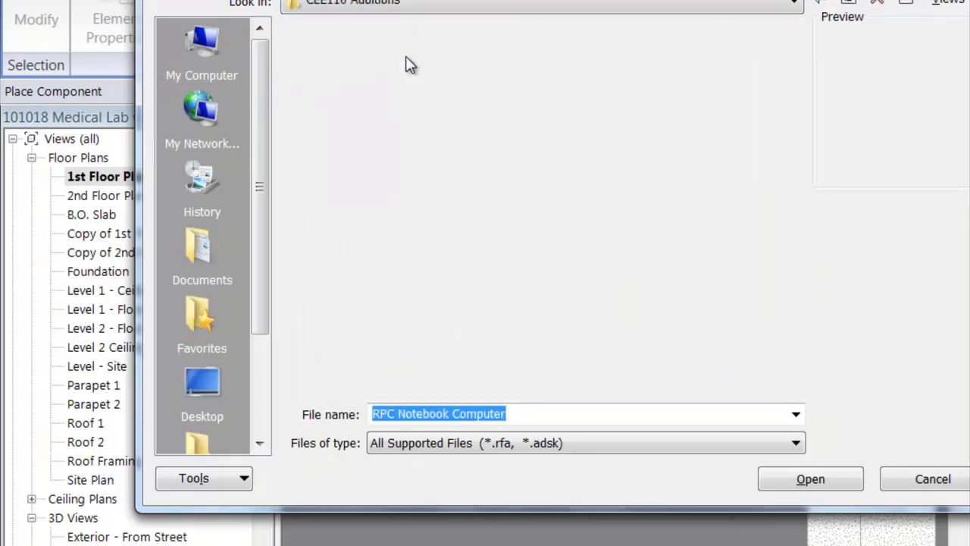
double_click(398, 60)
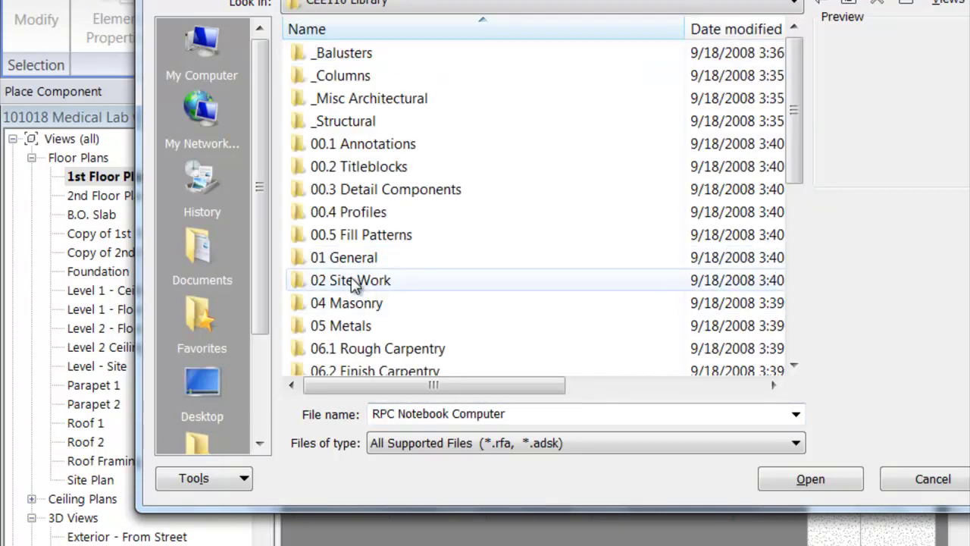
double_click(351, 280)
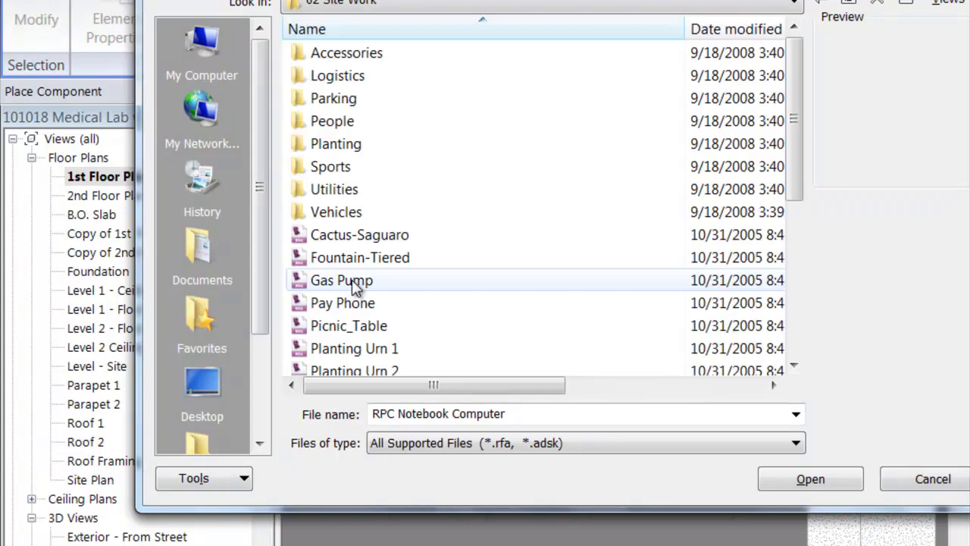
scroll(480, 261, down, 1)
scroll(481, 261, up, 1)
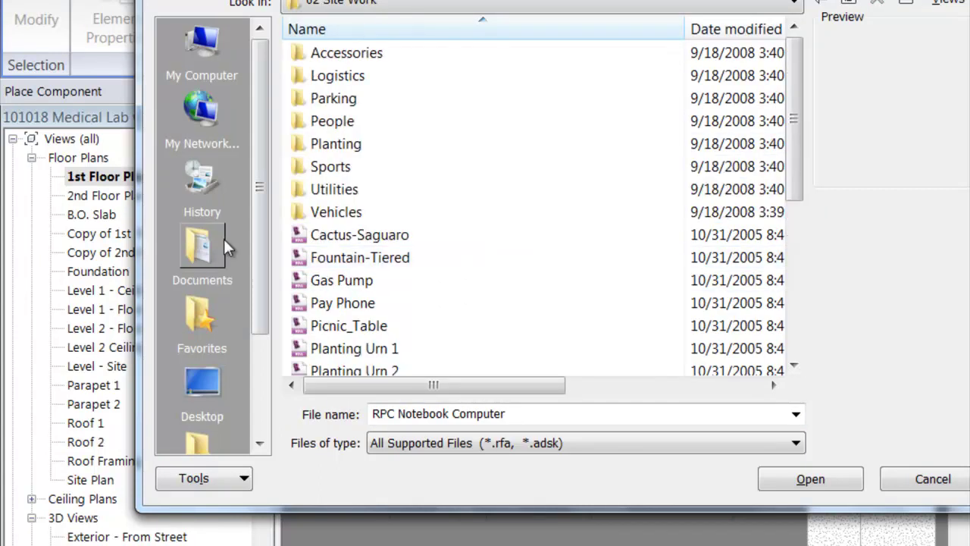
click(322, 214)
double_click(322, 215)
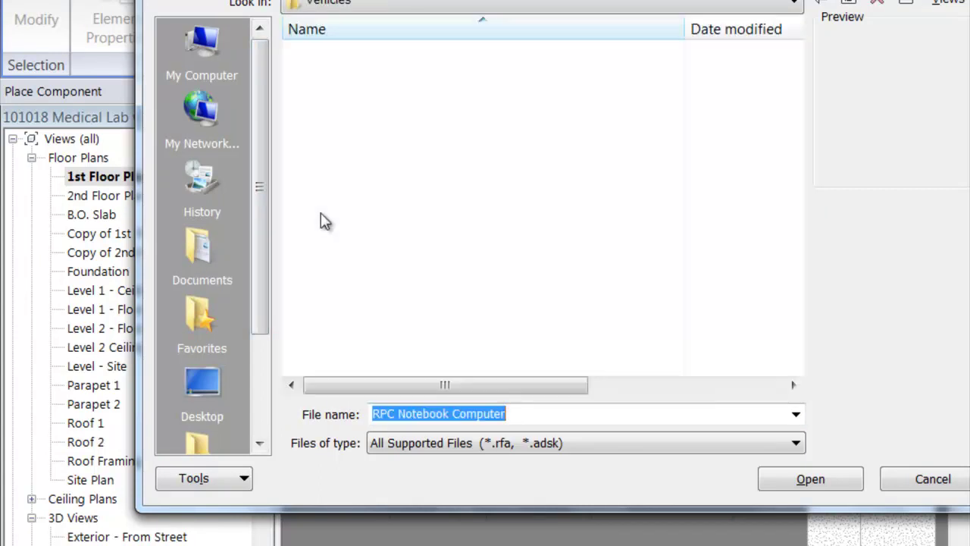
Preview the vehicle families and load Porsche_911 and Volkswagen_Beetle together into the project
click(366, 280)
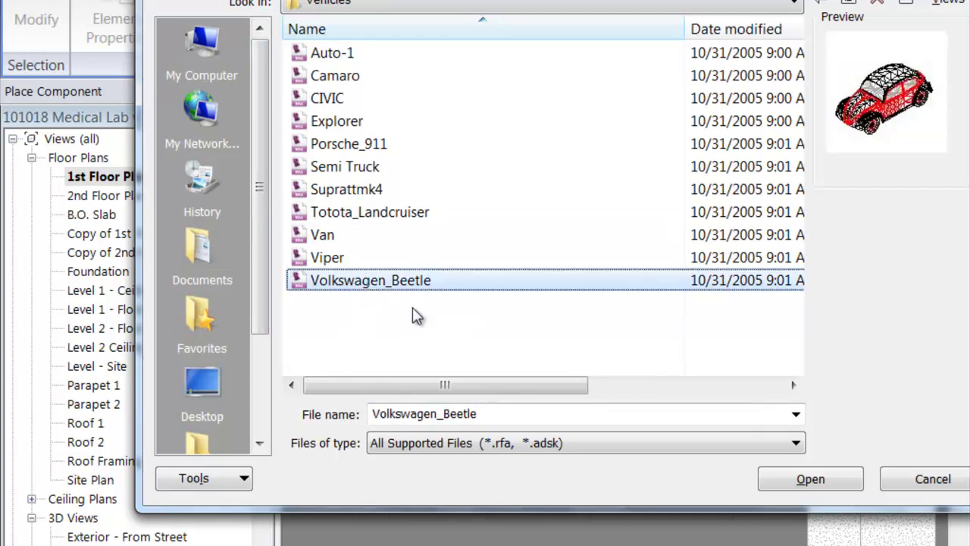
key(Up)
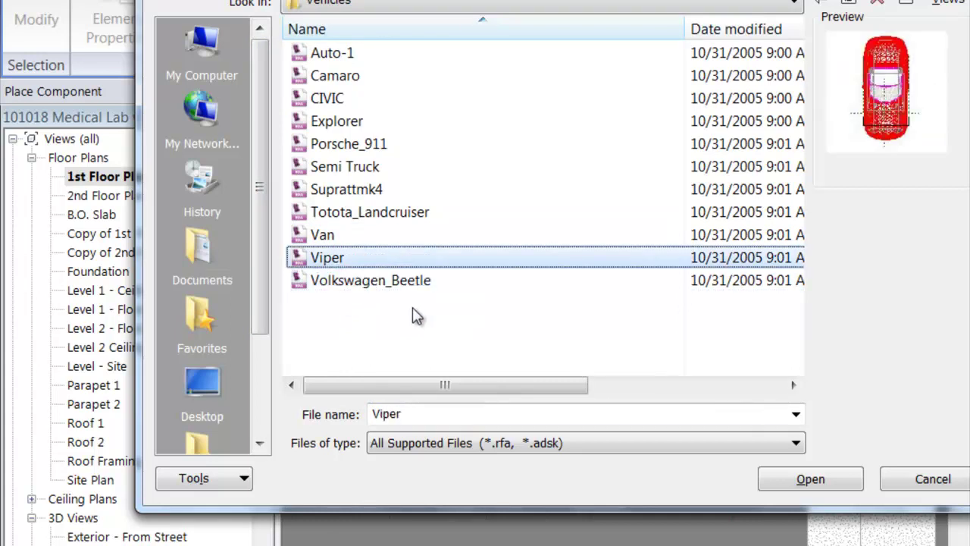
key(Up)
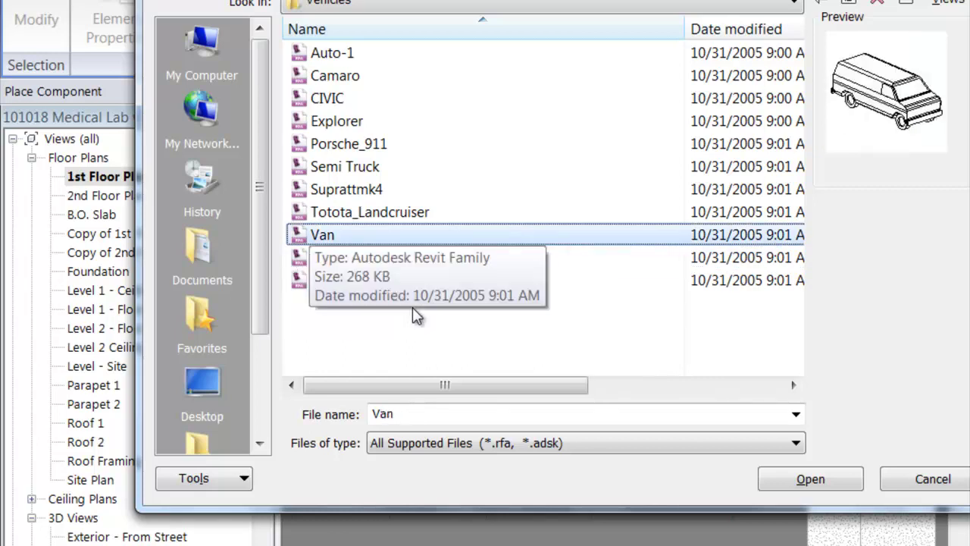
key(Up)
key(Up)
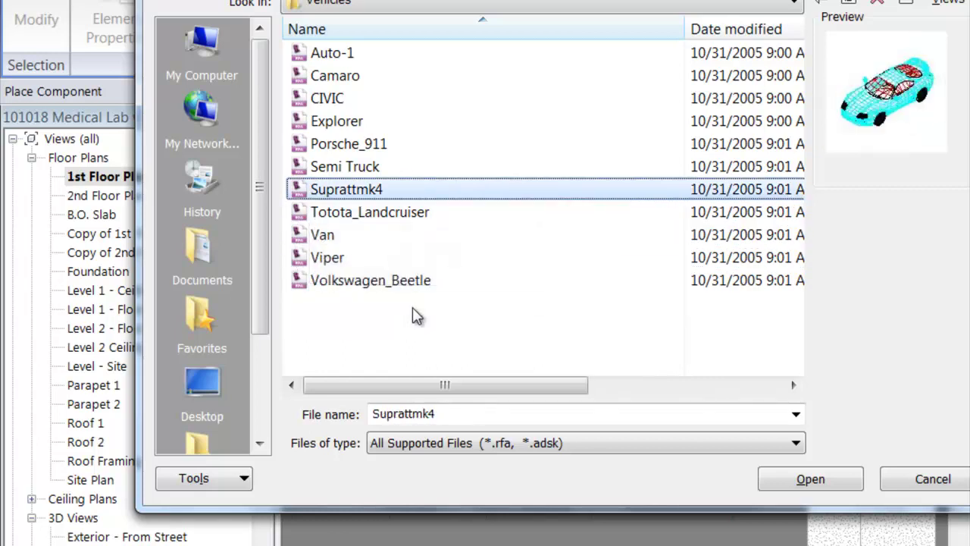
key(Up)
key(Up)
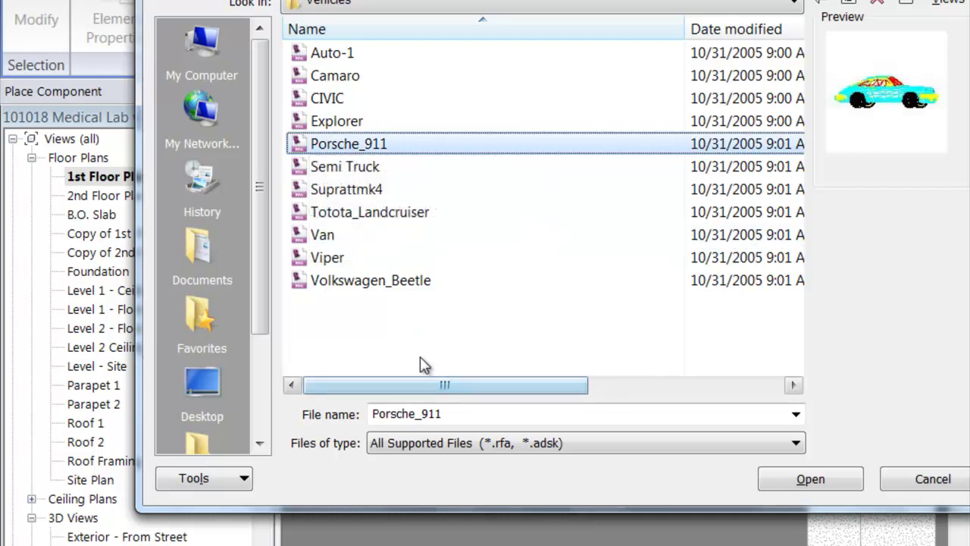
ctrl+click(353, 280)
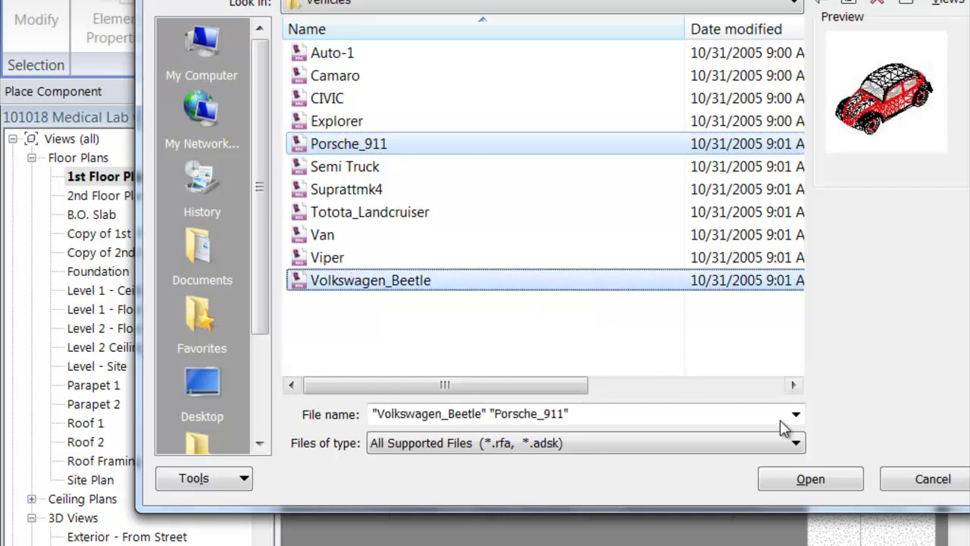
click(832, 479)
click(830, 480)
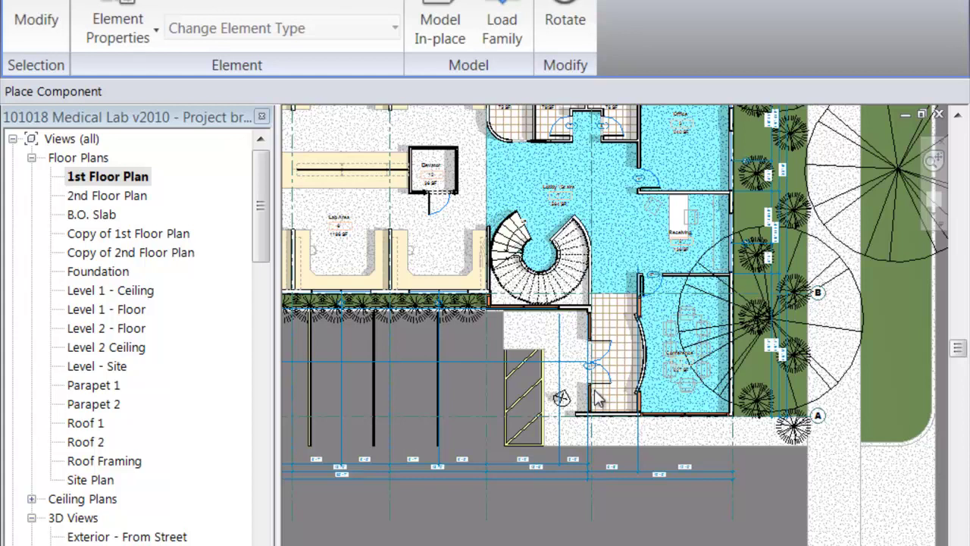
Start loading another family and browse to the Revit Libraries folder on the cee110apps (K:) network drive
click(578, 25)
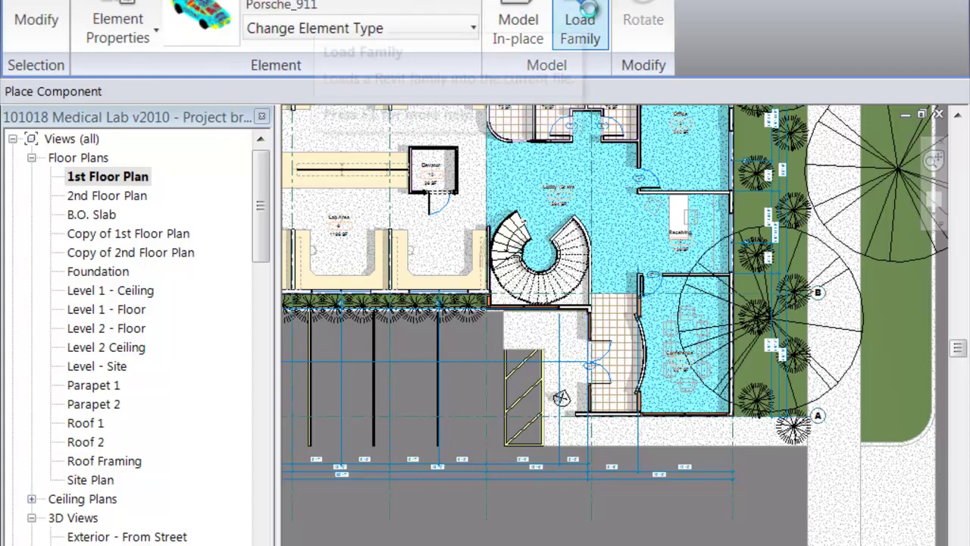
click(201, 42)
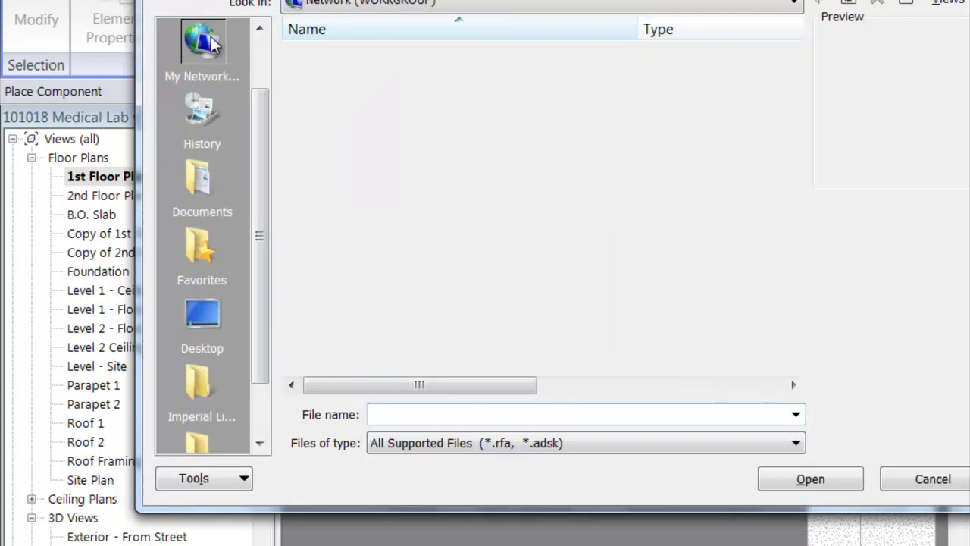
scroll(265, 108, up, 2)
click(213, 47)
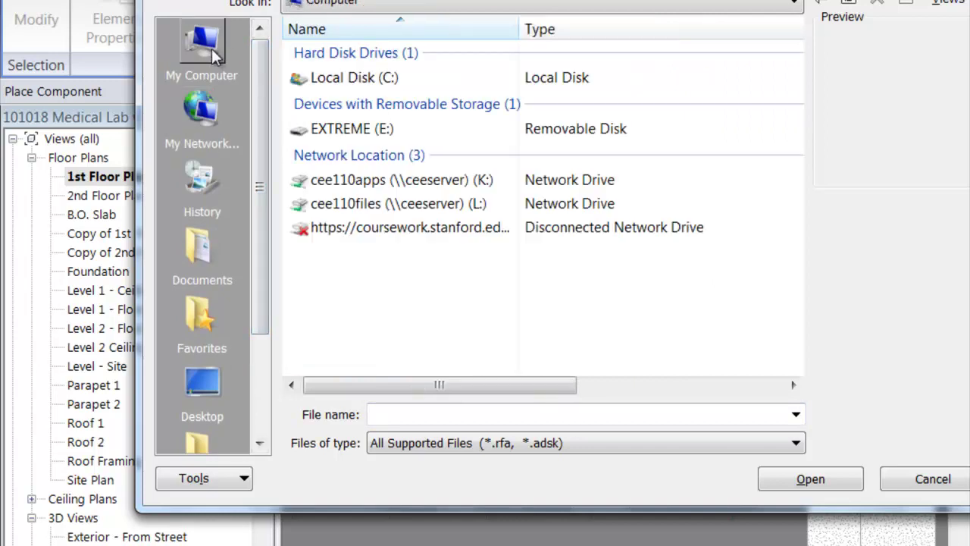
double_click(411, 181)
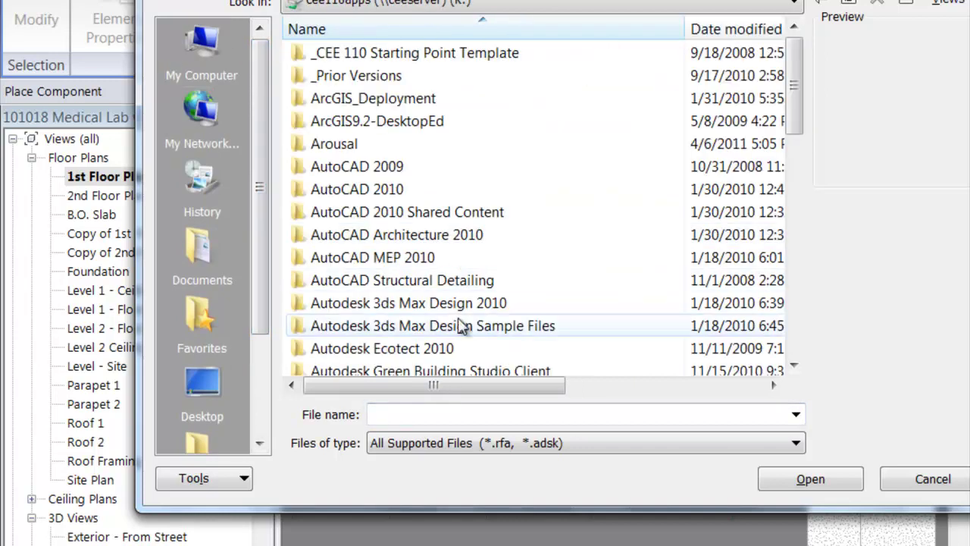
click(359, 219)
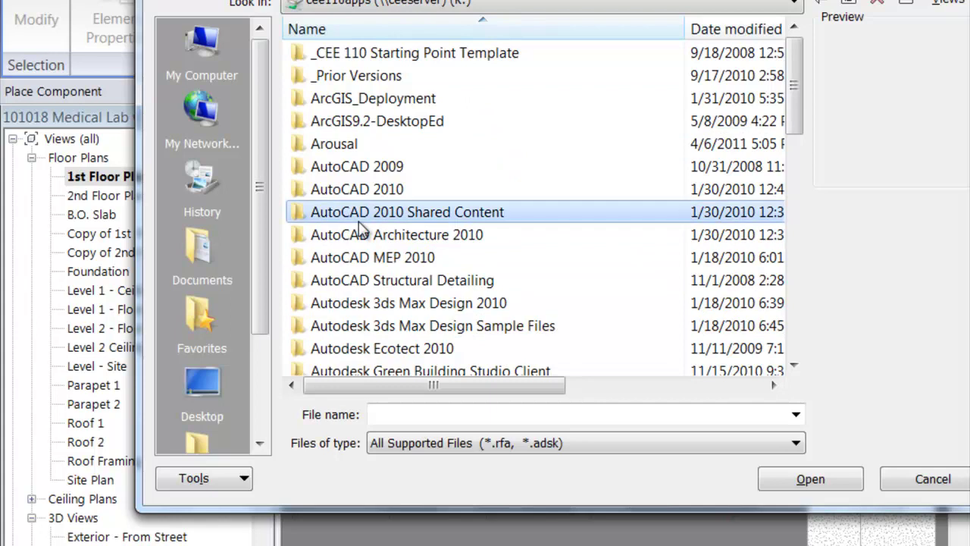
key(r)
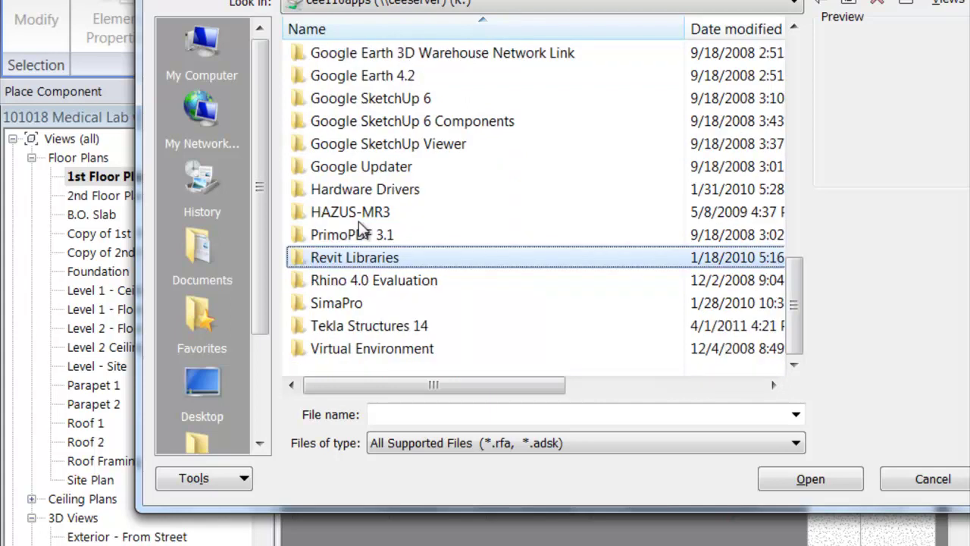
double_click(390, 258)
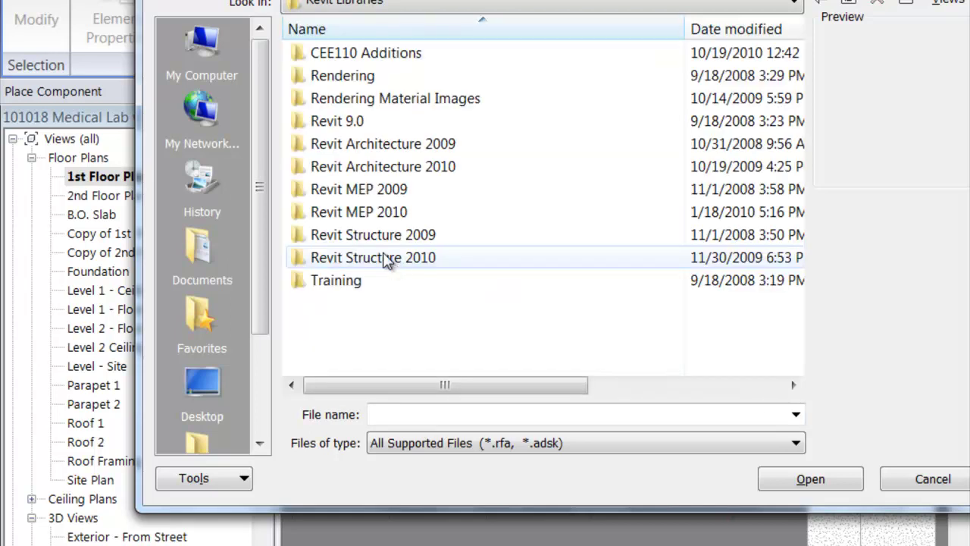
Open the 02 Site Work folder inside CEE110 Additions, CEE110 Library
double_click(366, 54)
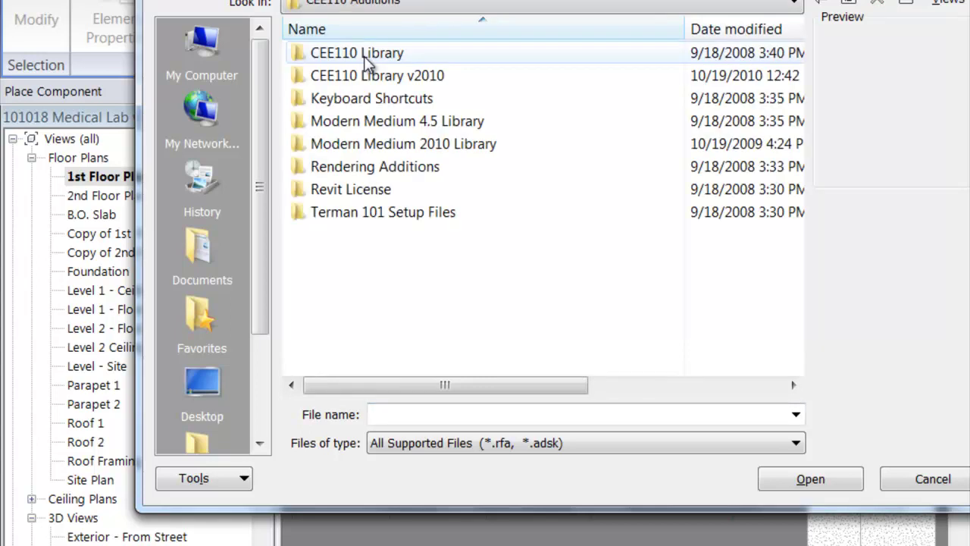
double_click(363, 55)
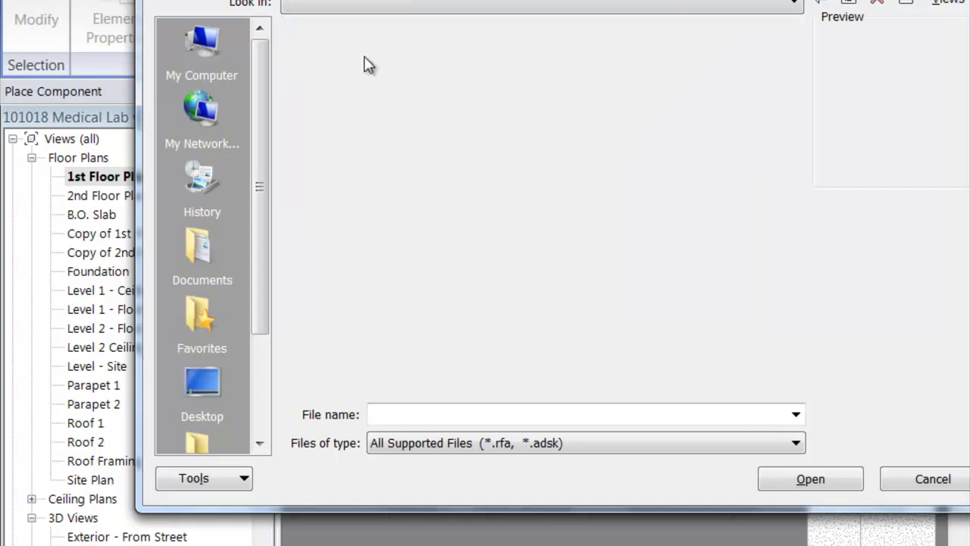
scroll(458, 246, down, 1)
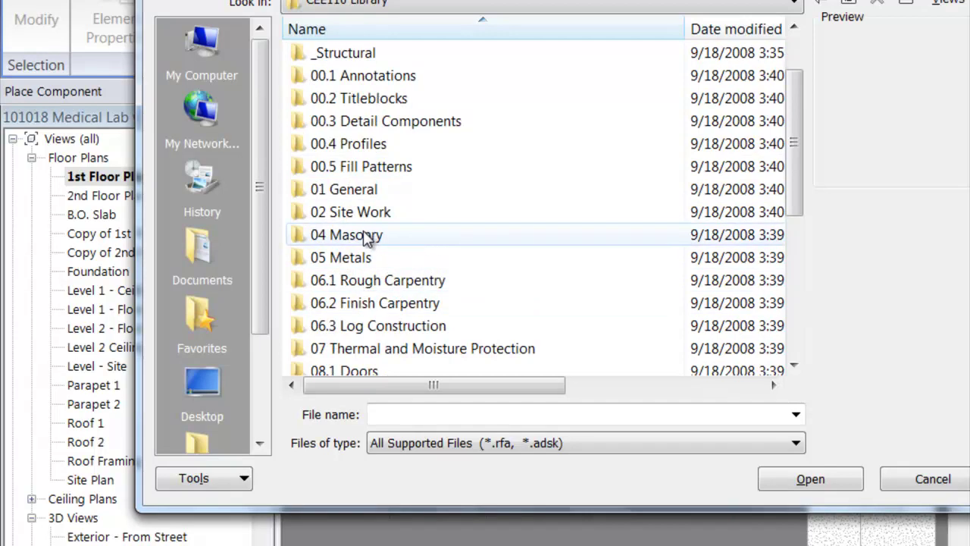
mouse_move(364, 222)
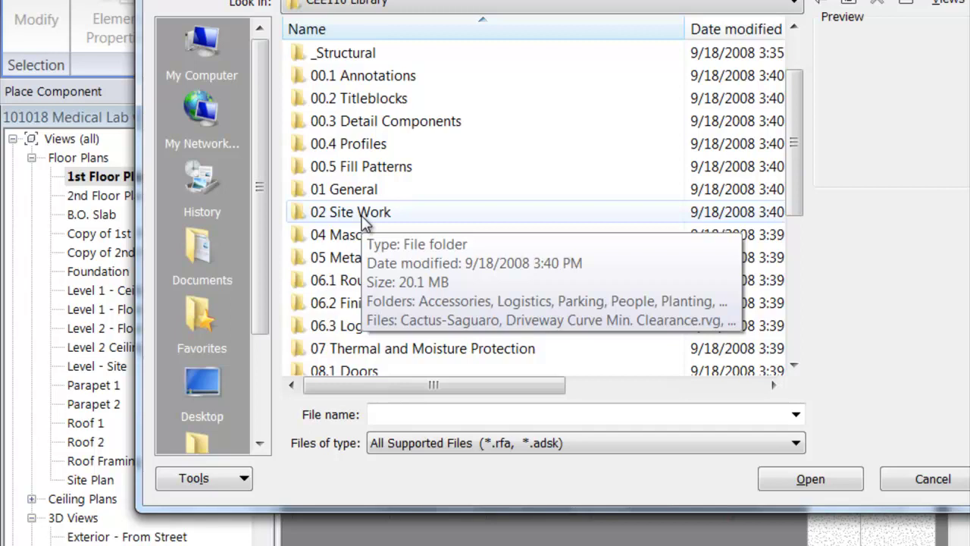
double_click(365, 215)
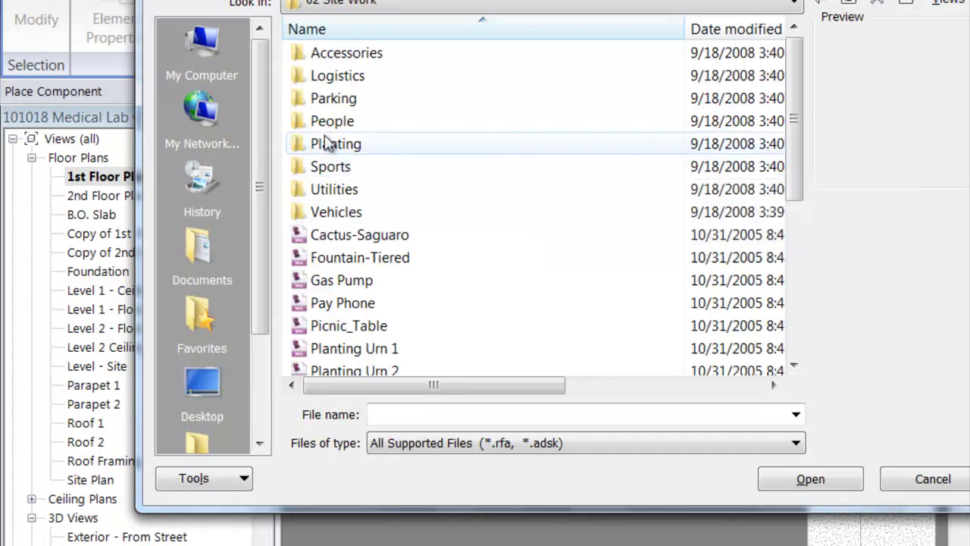
Examine the previews of the shrub families in the Planting folder and return to 02 Site Work
double_click(346, 144)
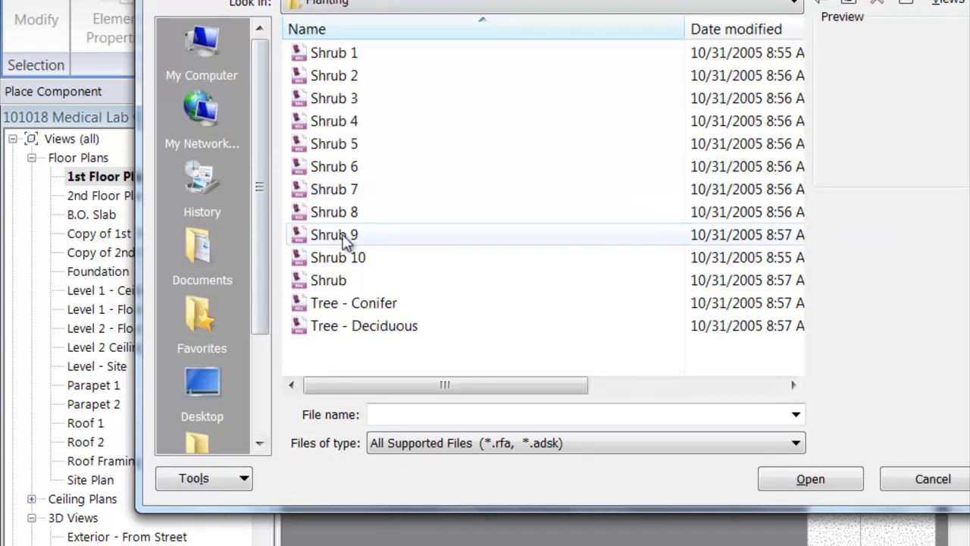
click(333, 234)
click(340, 214)
click(350, 145)
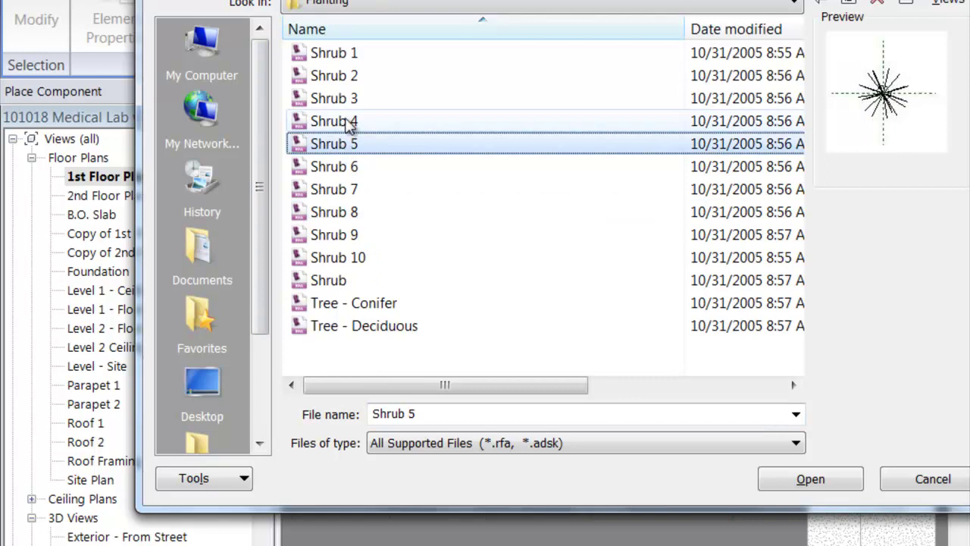
click(350, 122)
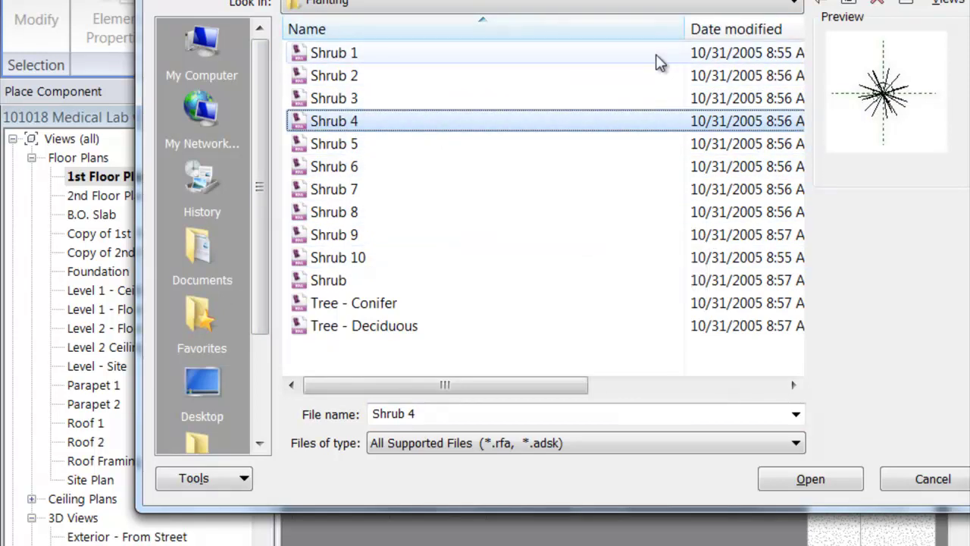
click(833, 9)
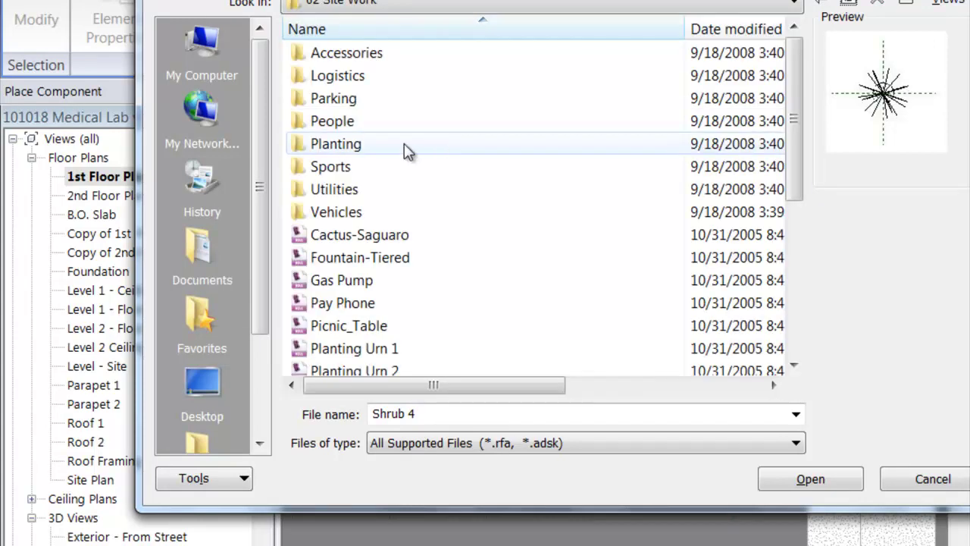
Examine the previews of the Sports families, including Tennis Court-2D and Pool_Table, and return to 02 Site Work
click(331, 167)
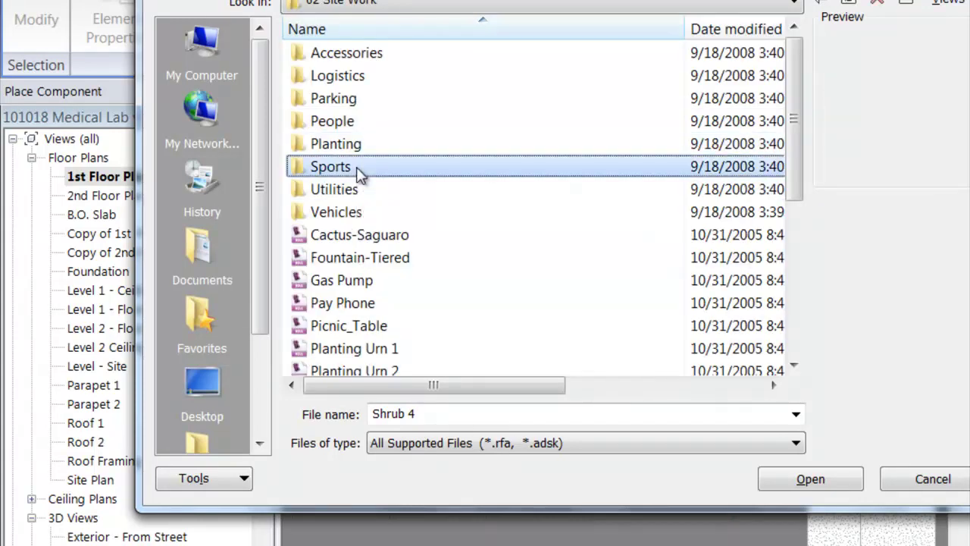
double_click(360, 172)
click(356, 122)
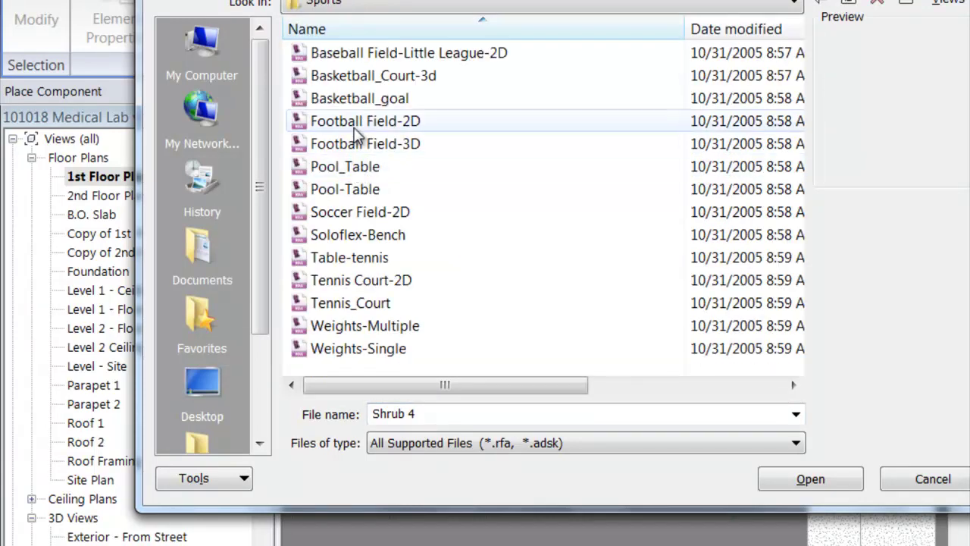
click(358, 79)
click(363, 213)
click(349, 280)
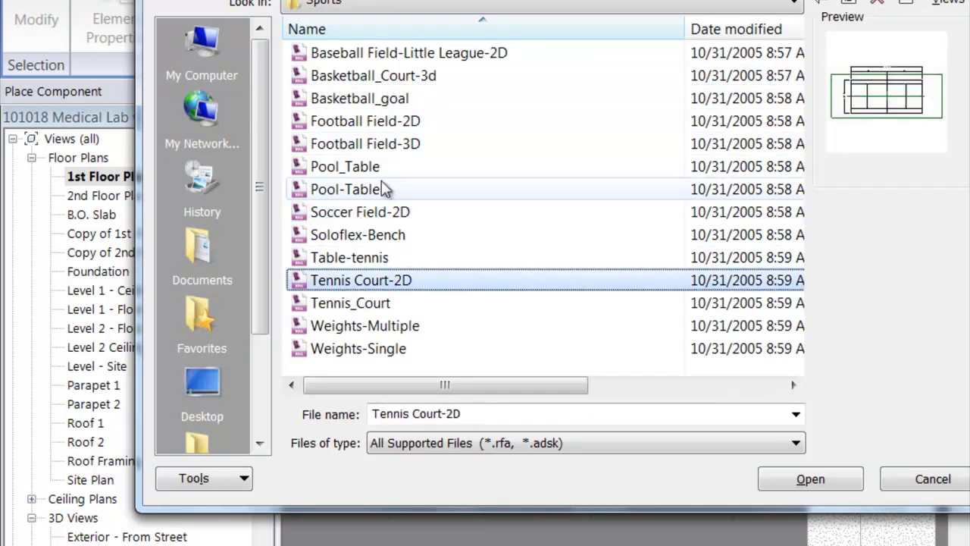
click(364, 167)
double_click(551, 166)
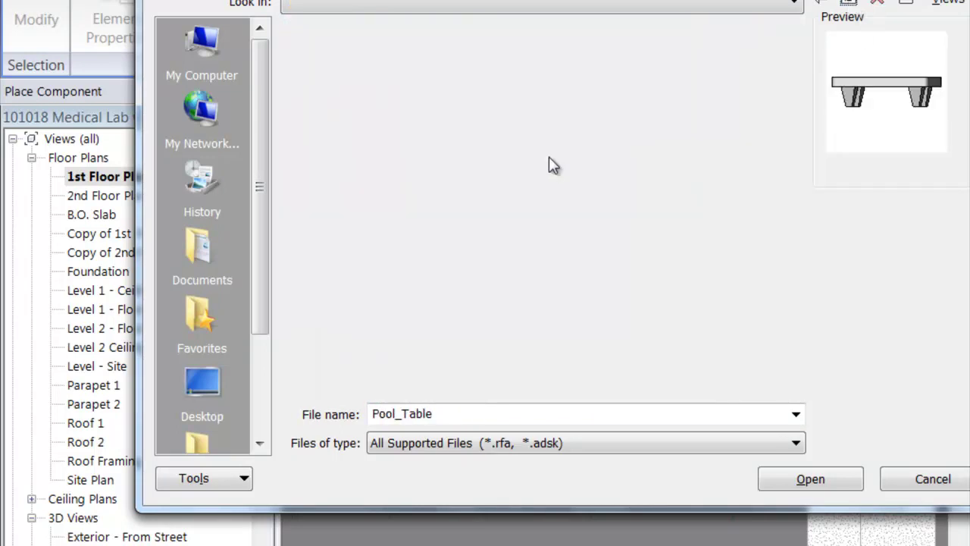
Open the Vehicles folder and load the Porsche_911 family for placement
click(344, 214)
double_click(345, 214)
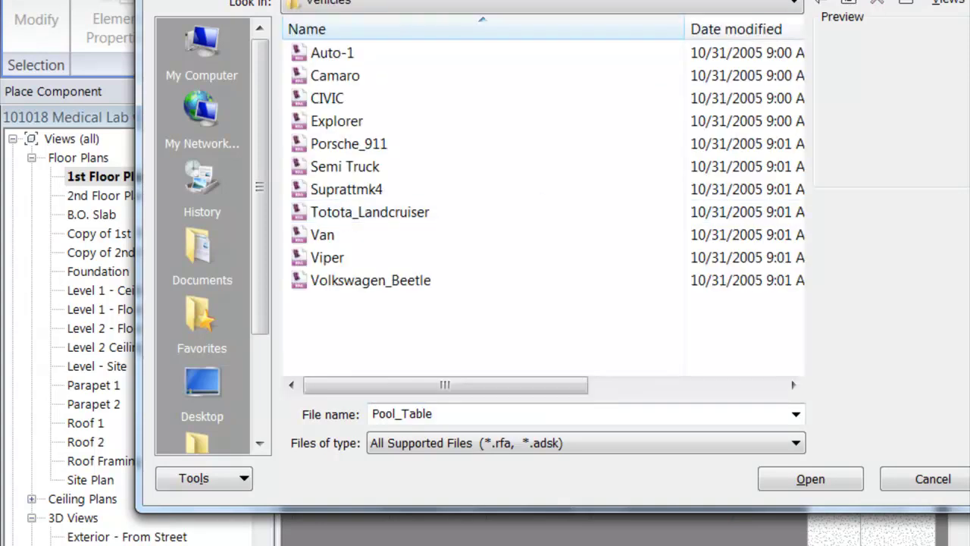
double_click(348, 143)
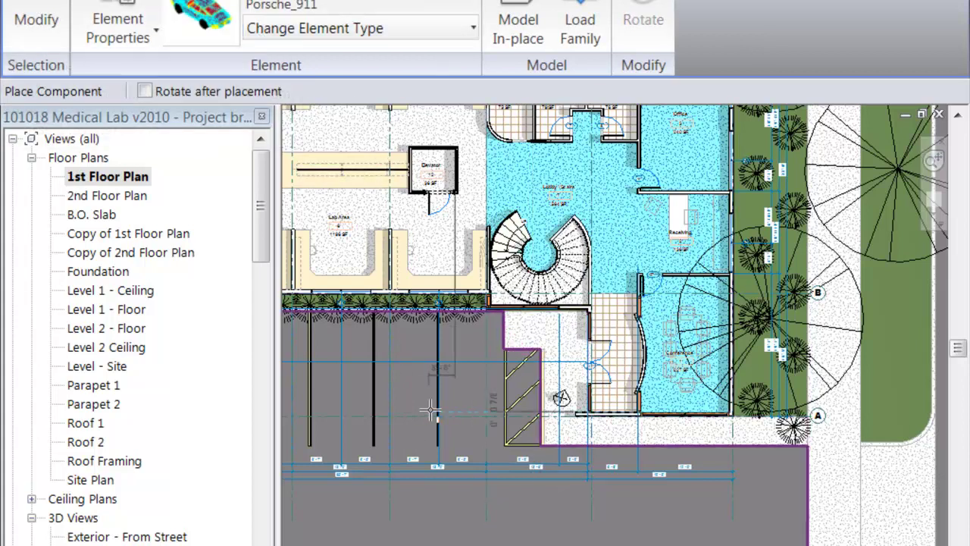
scroll(430, 410, down, 2)
scroll(435, 403, up, 2)
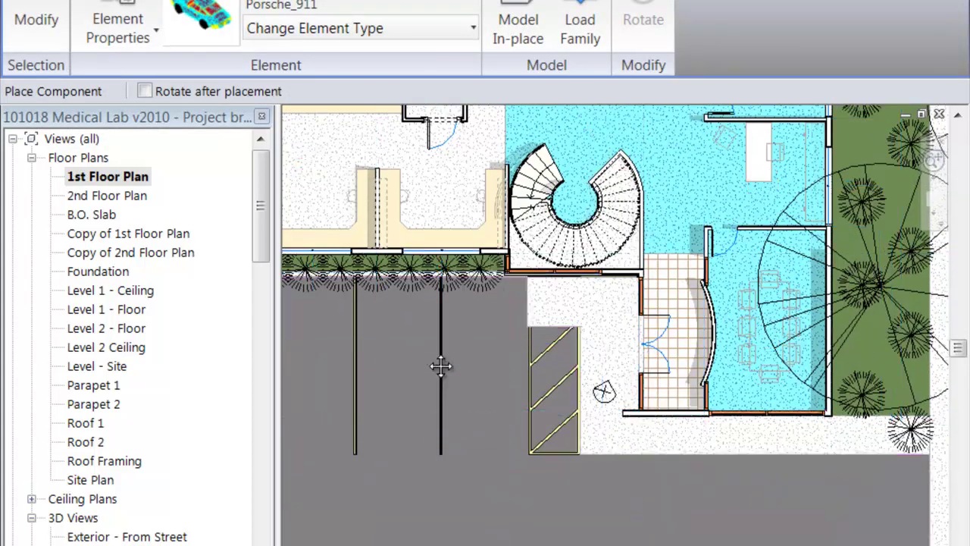
scroll(442, 364, up, 1)
scroll(446, 344, up, 1)
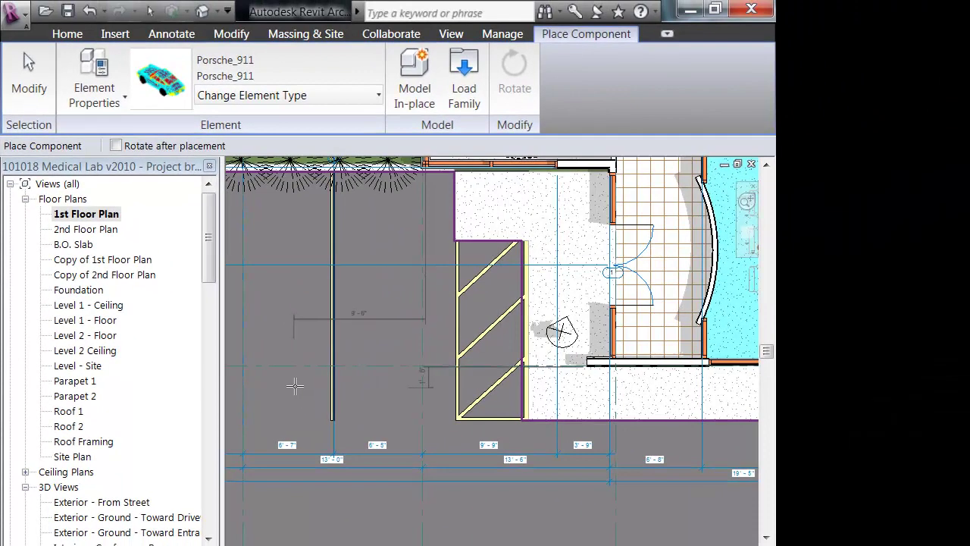
scroll(404, 355, up, 1)
End component placement in the 1st floor plan and open the {3D} view
drag(211, 260, 212, 339)
key(Escape)
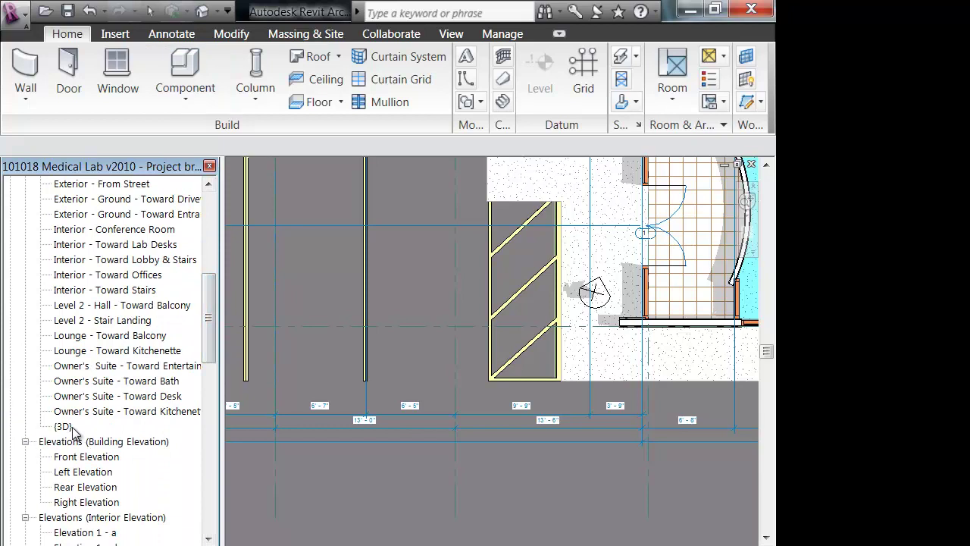
click(69, 427)
double_click(68, 427)
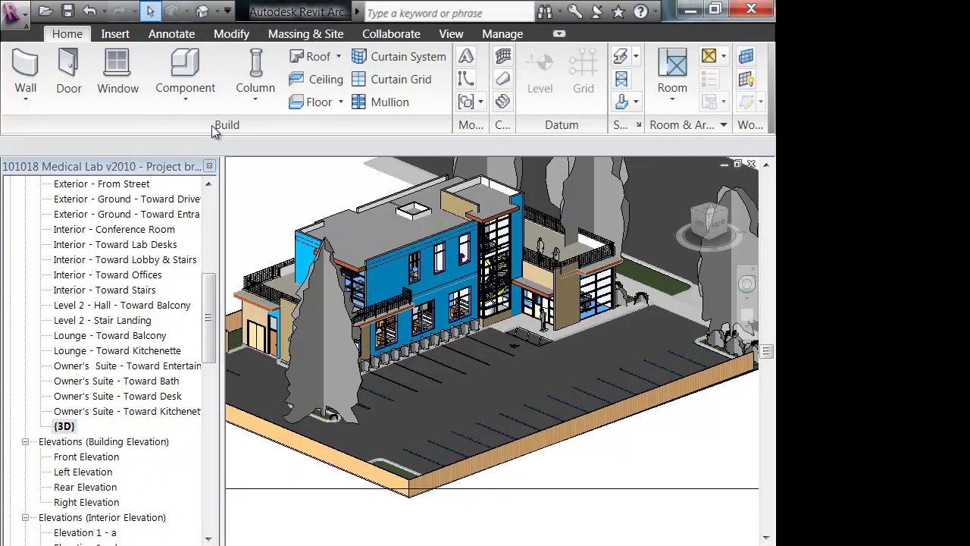
Place a Porsche_911 in the parking stall beside the striped area at the building entrance, and end component placement
click(187, 91)
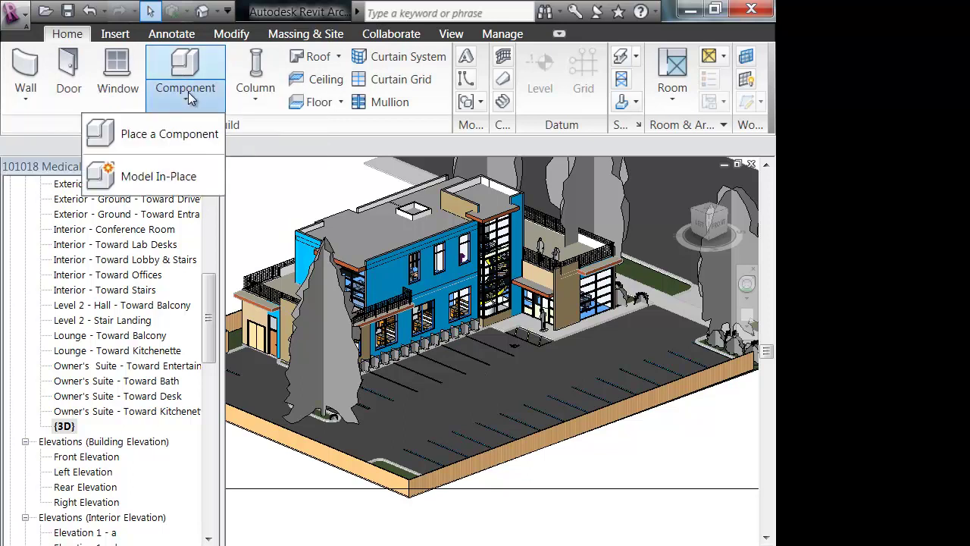
click(121, 134)
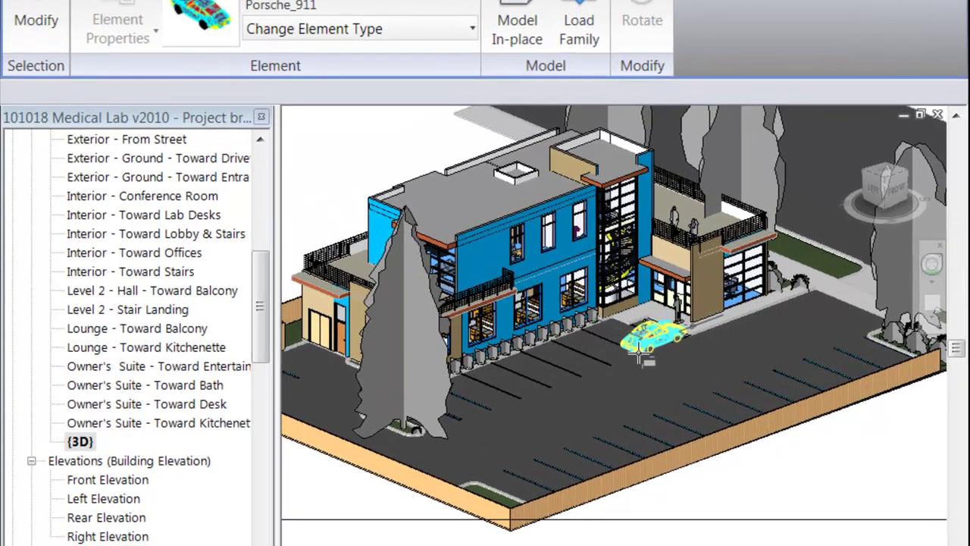
scroll(584, 343, up, 5)
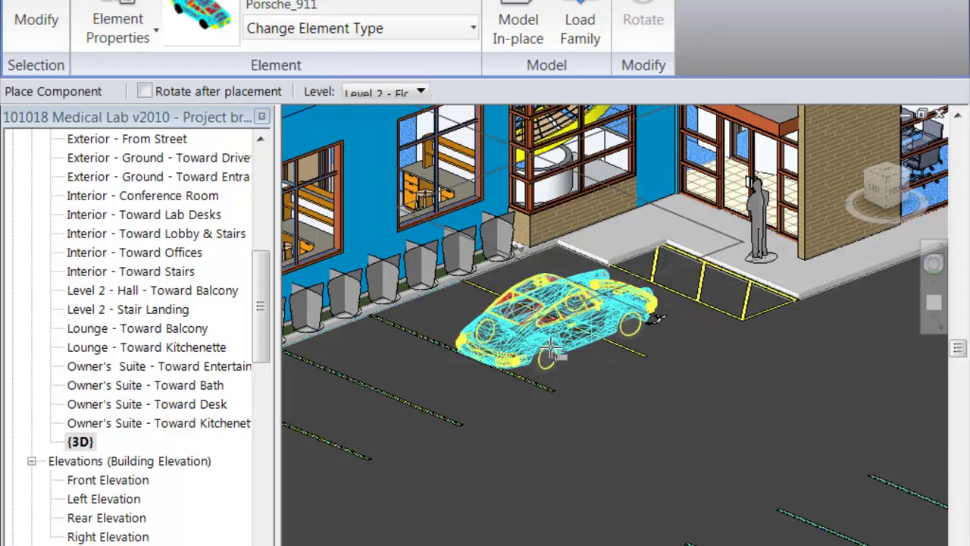
click(551, 348)
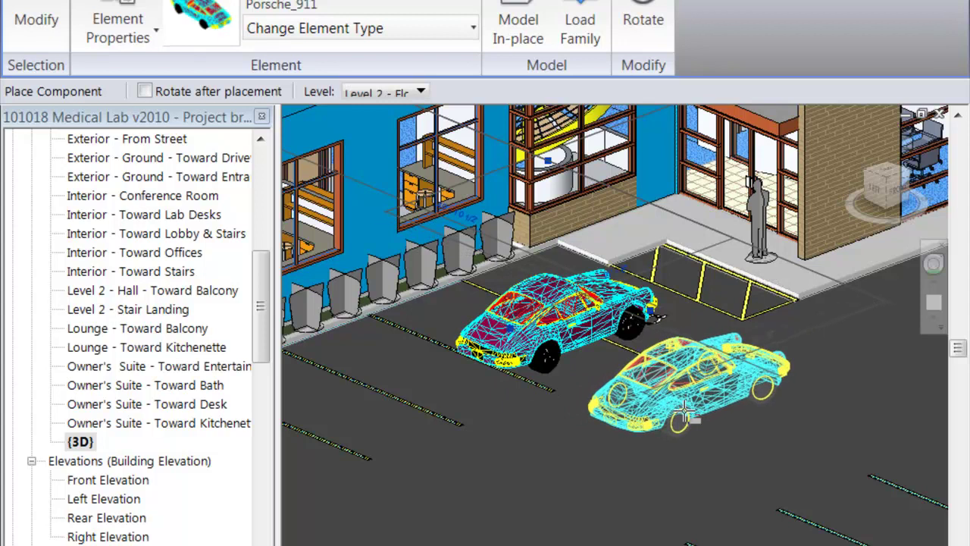
key(Escape)
key(Escape)
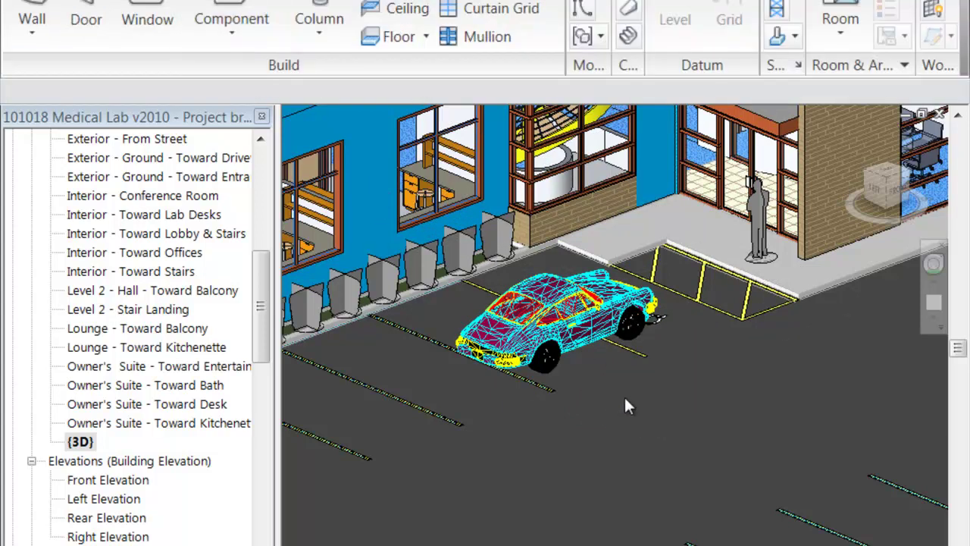
scroll(626, 360, up, 2)
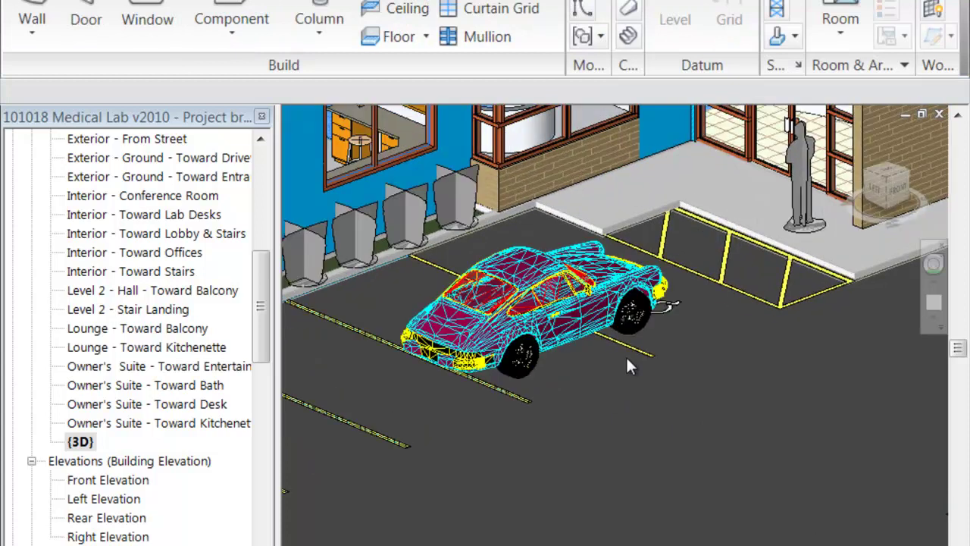
scroll(626, 365, down, 4)
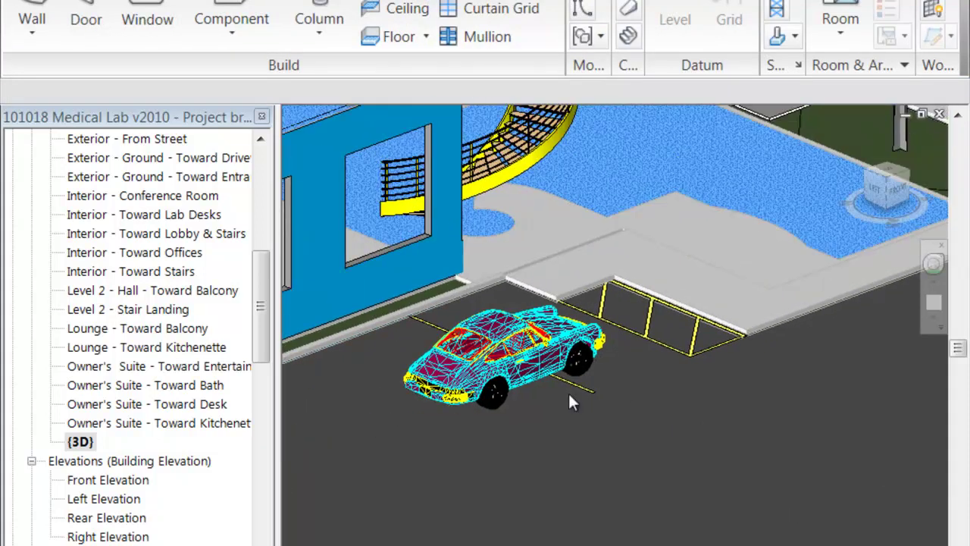
shift+middle_drag(586, 366, 775, 455)
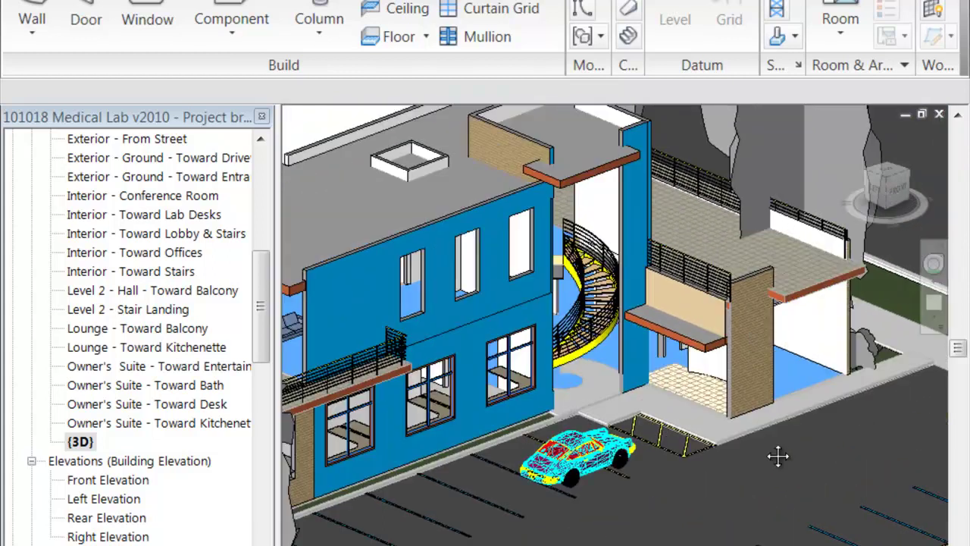
scroll(502, 354, up, 2)
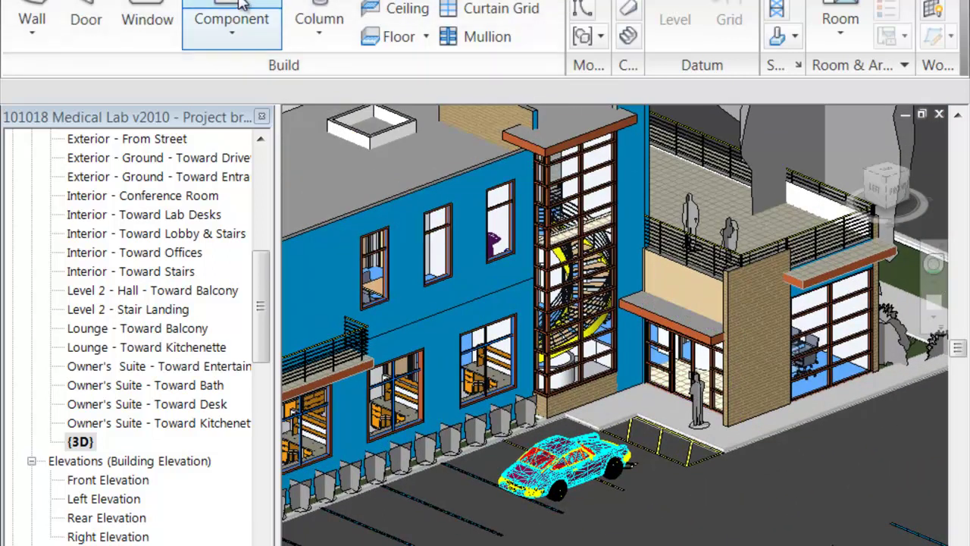
Choose the RPC Tree - Conifer type Eastern Hemlock - 25' as the component type and leave the placement command
click(244, 37)
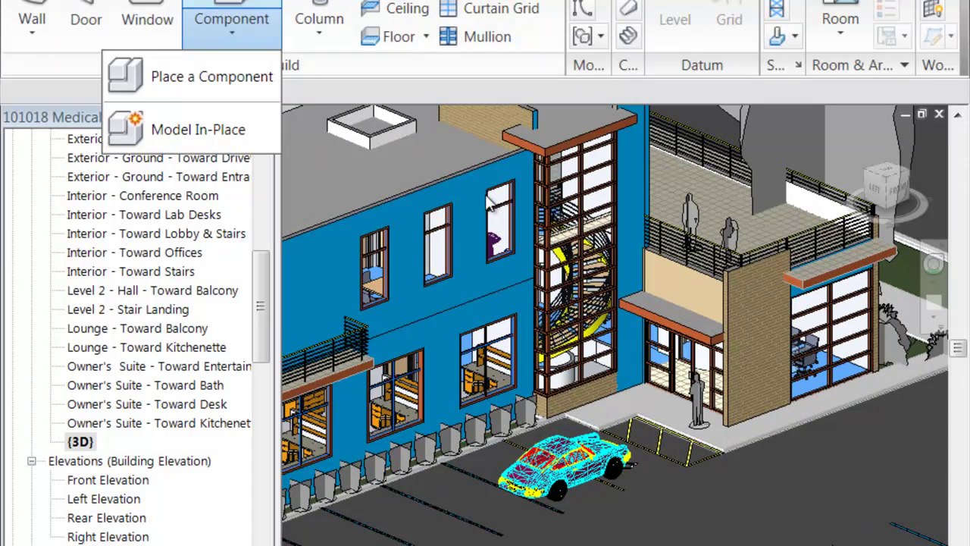
click(222, 85)
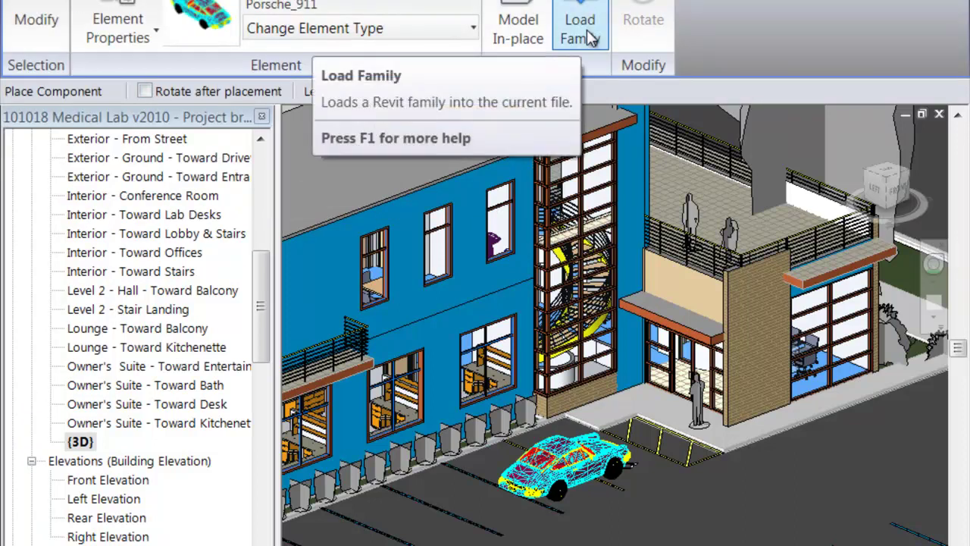
click(443, 28)
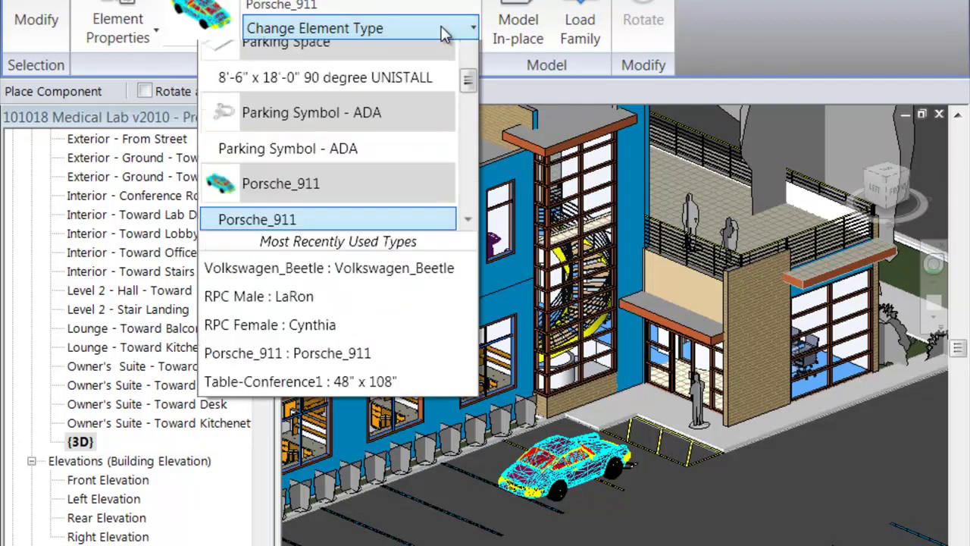
scroll(449, 30, up, 4)
drag(464, 173, 485, 222)
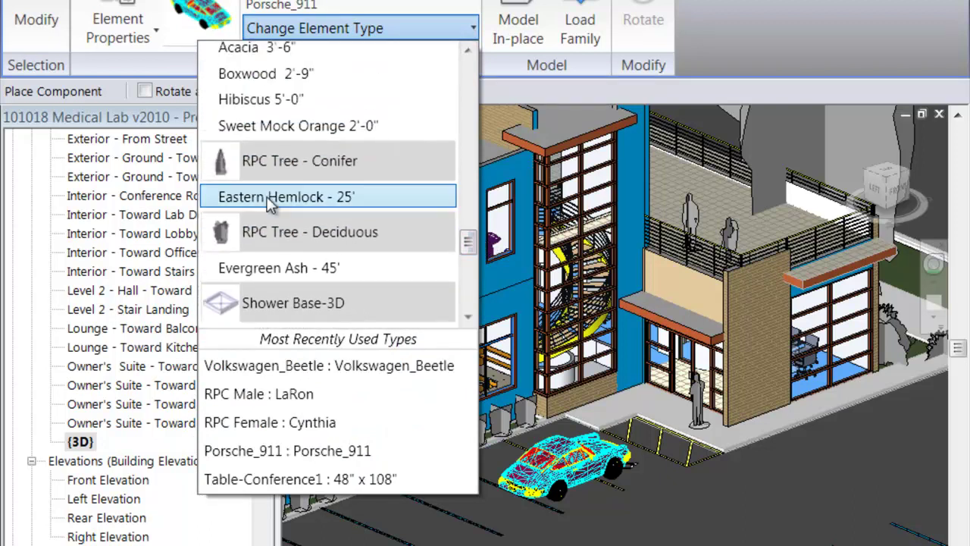
click(319, 196)
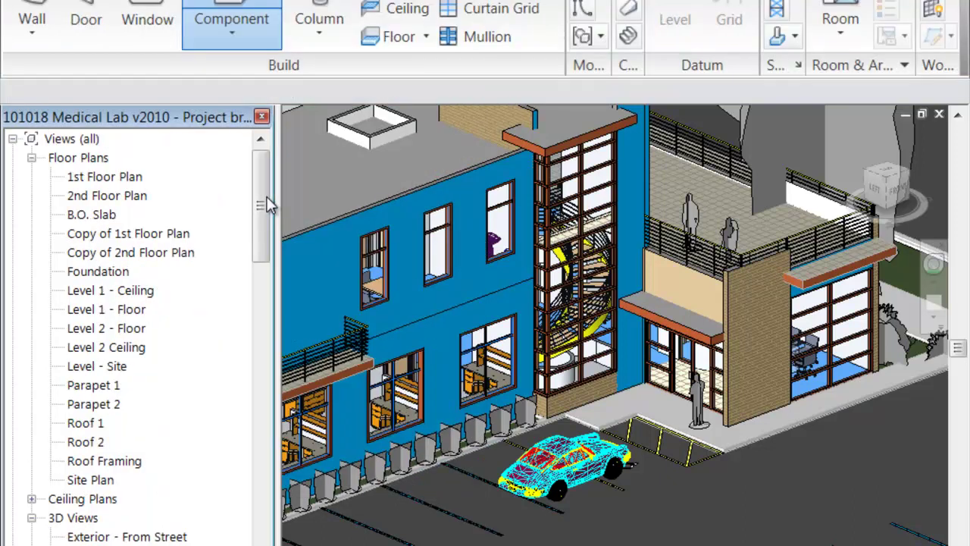
key(Escape)
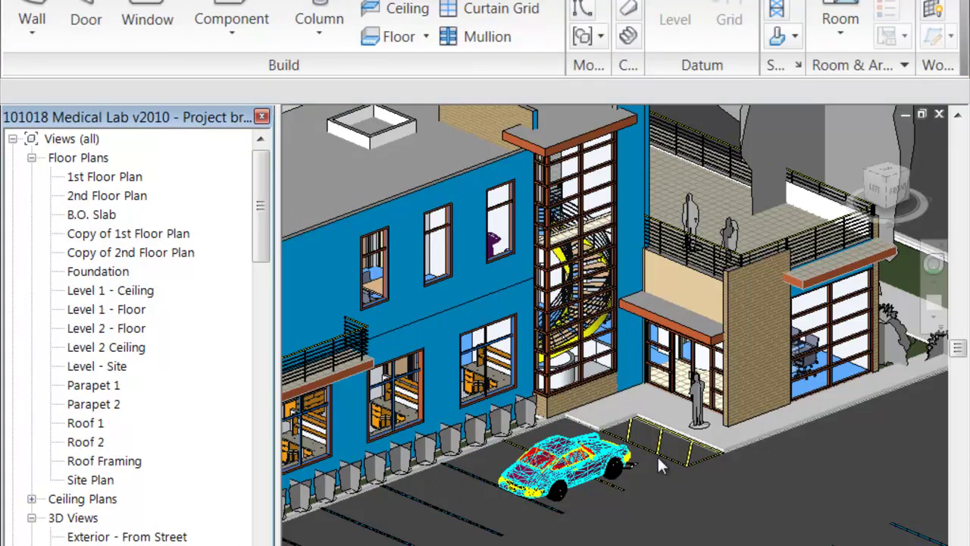
Restart component placement and set the Height of the Eastern Hemlock - 25' type to 25' 0"
click(239, 23)
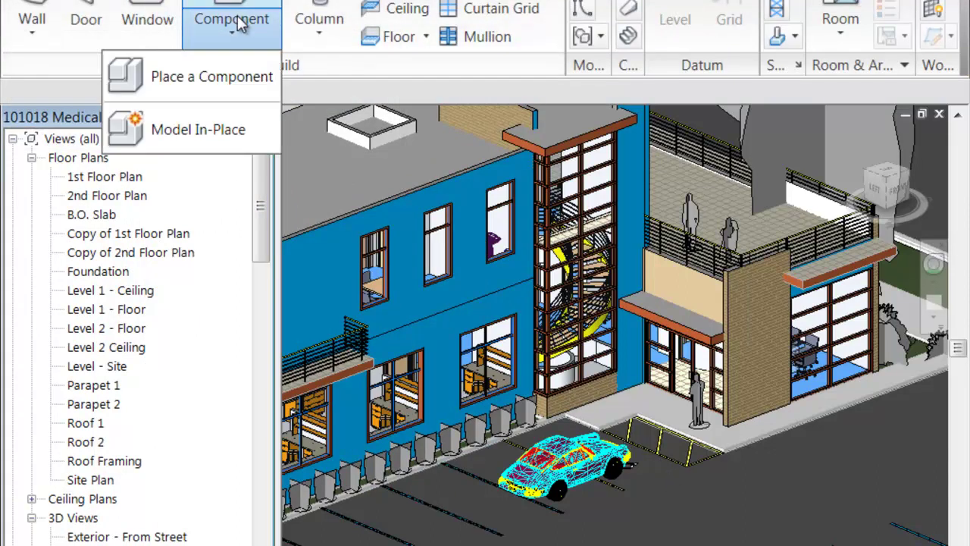
click(208, 76)
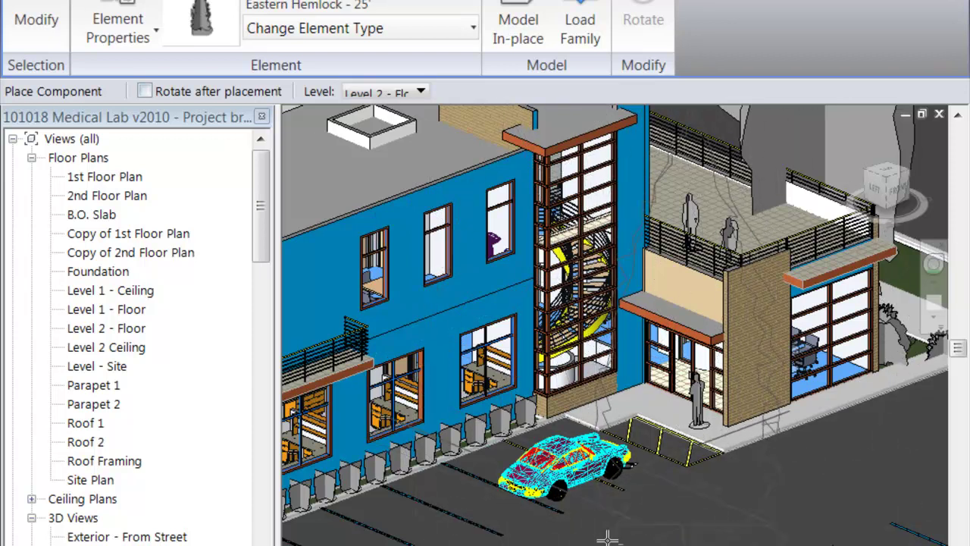
click(113, 25)
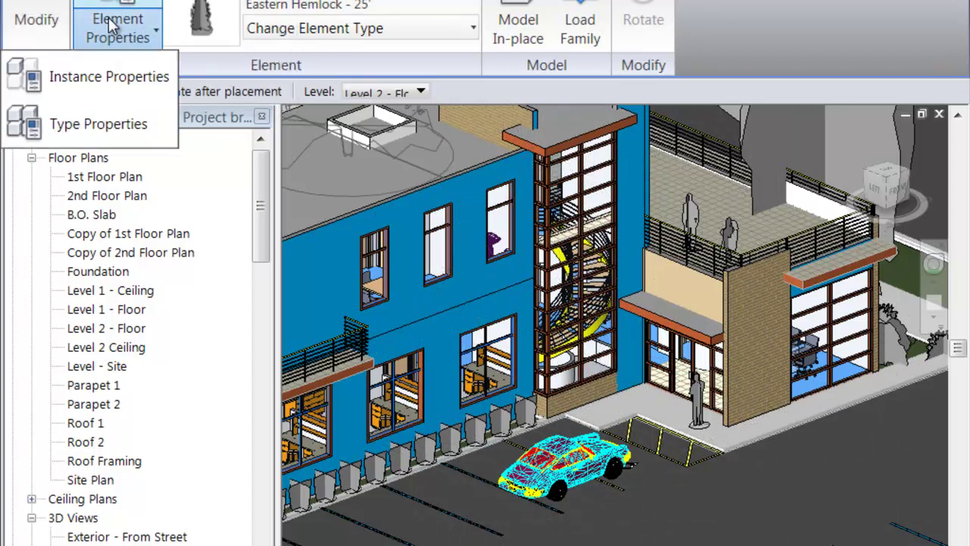
click(85, 125)
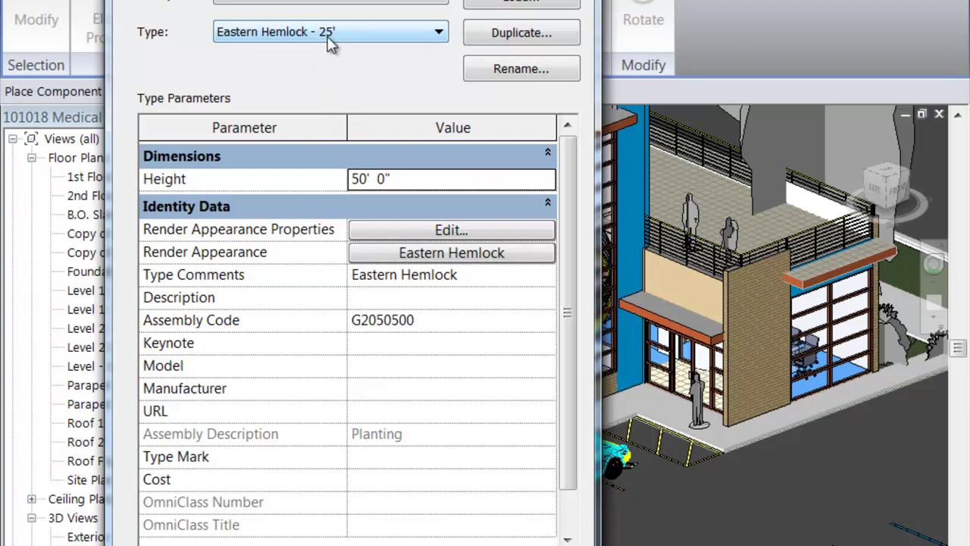
click(366, 185)
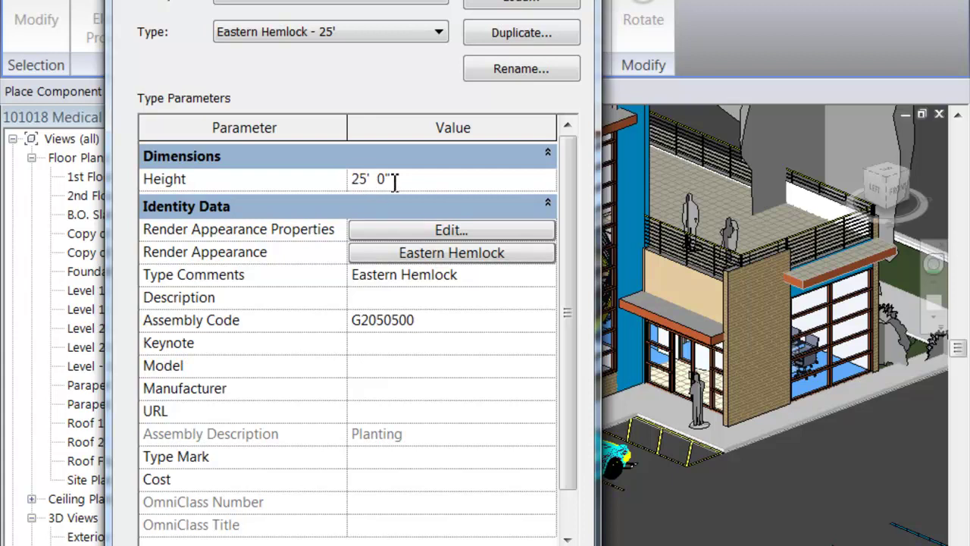
Review the Trees [General] render appearances for the hemlock type and accept its type properties
click(467, 260)
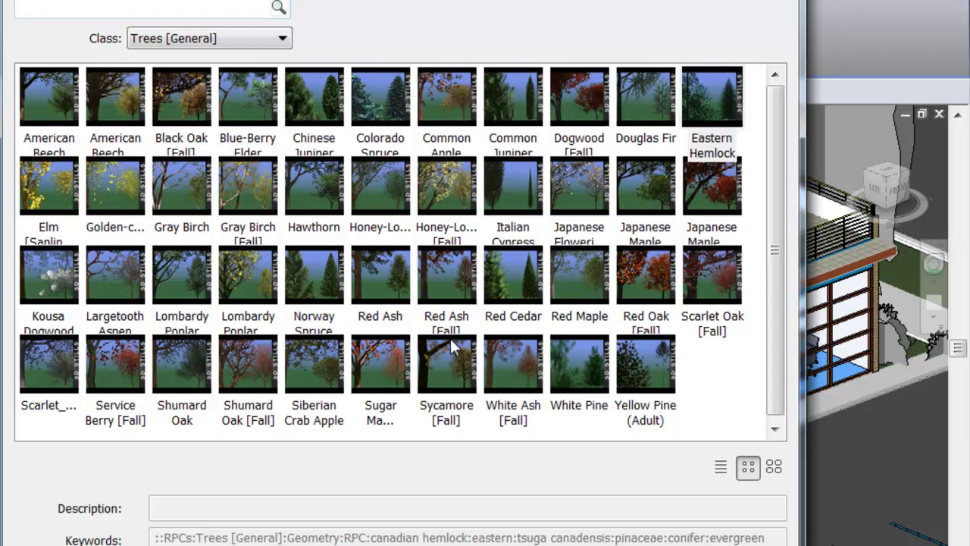
key(Return)
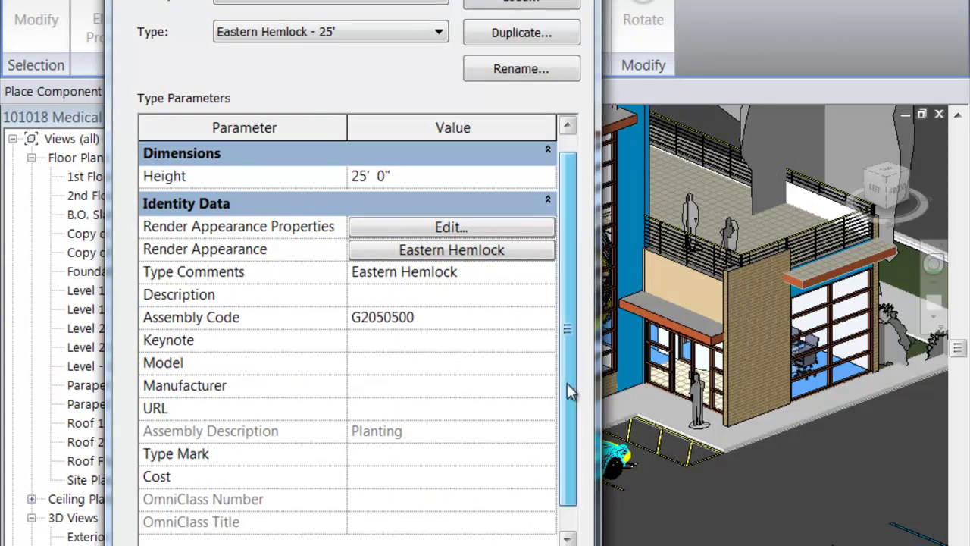
drag(566, 382, 566, 457)
key(Return)
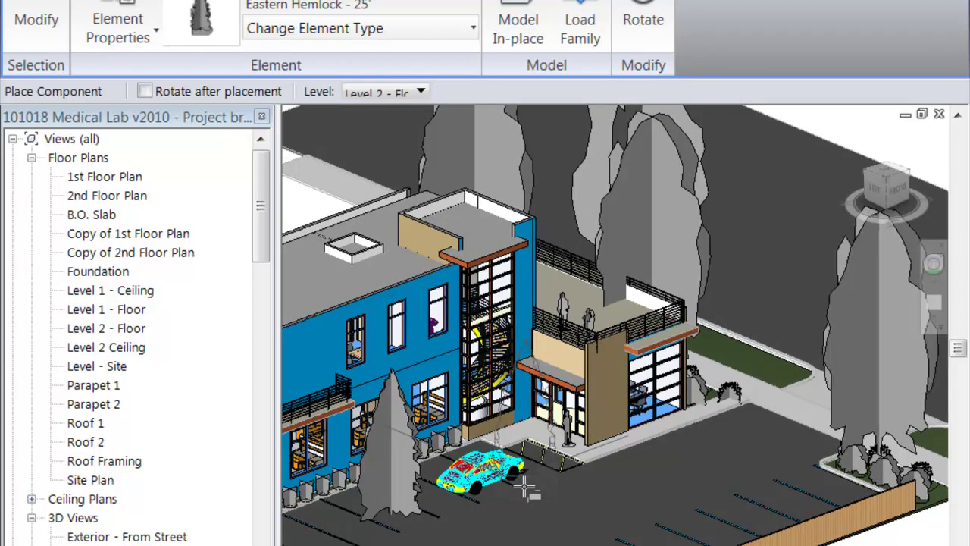
Place an Eastern Hemlock - 25' tree in the parking lot beside the parked car and end component placement
key(Escape)
key(Escape)
scroll(524, 485, up, 2)
shift+middle_drag(544, 491, 662, 366)
scroll(571, 402, up, 2)
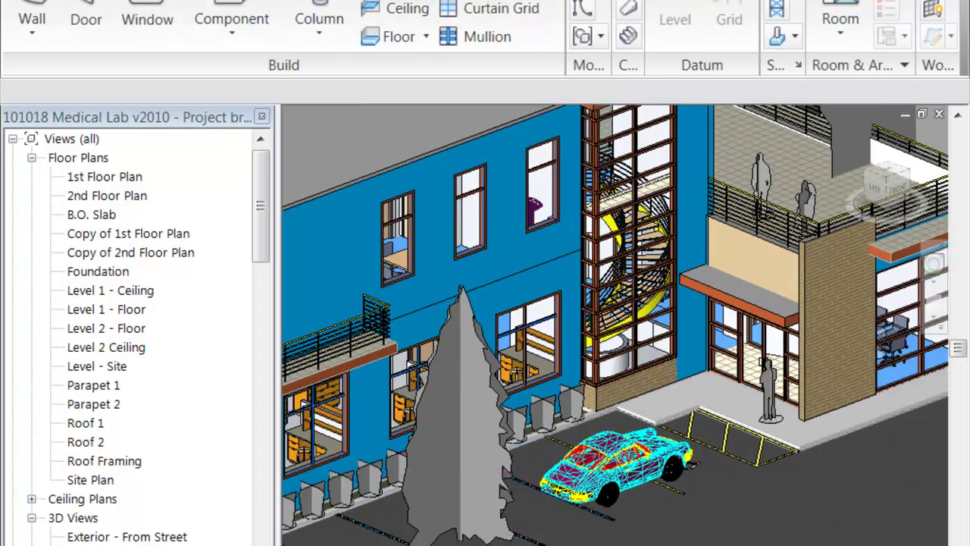
key(r)
key(h)
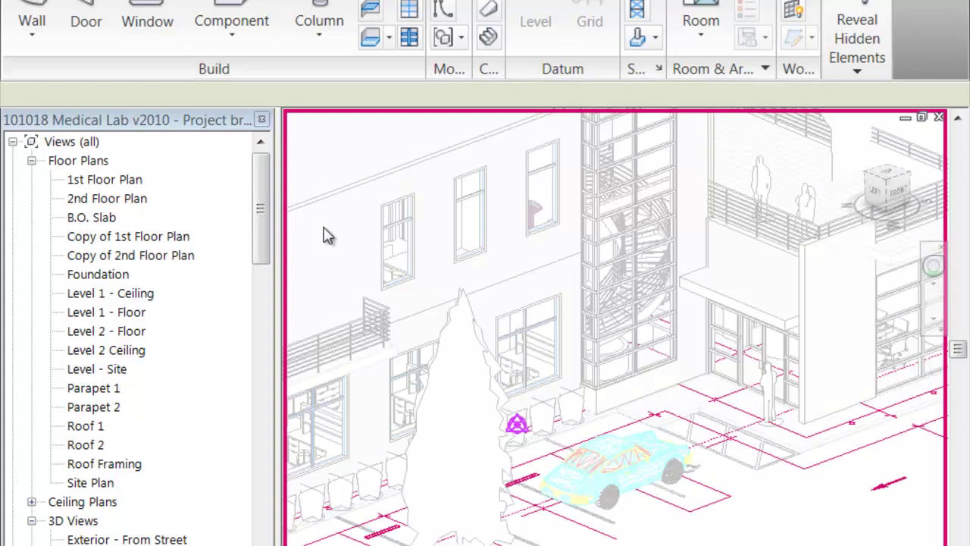
key(r)
key(h)
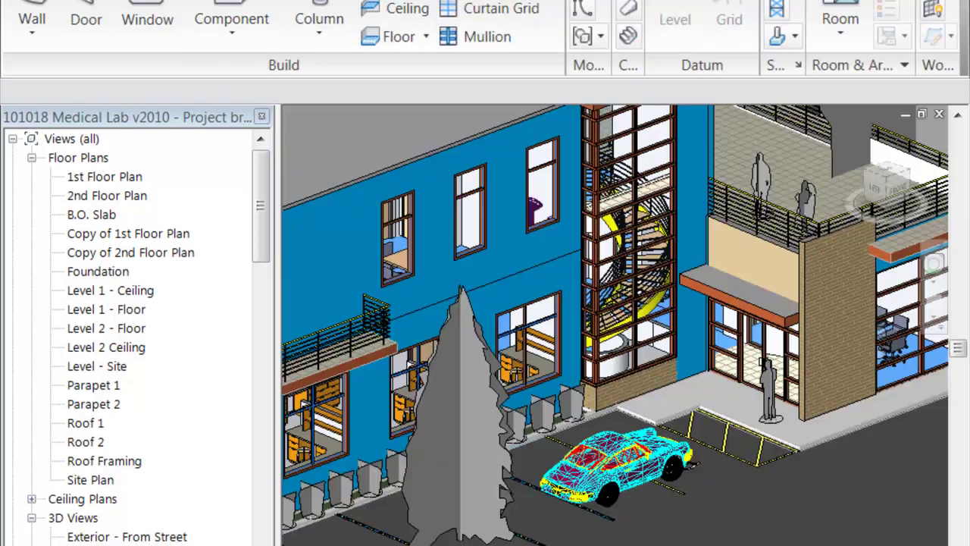
Render the 3D view at Medium quality with the Exterior: Sun only scheme and Summer Solstice sun
click(448, 530)
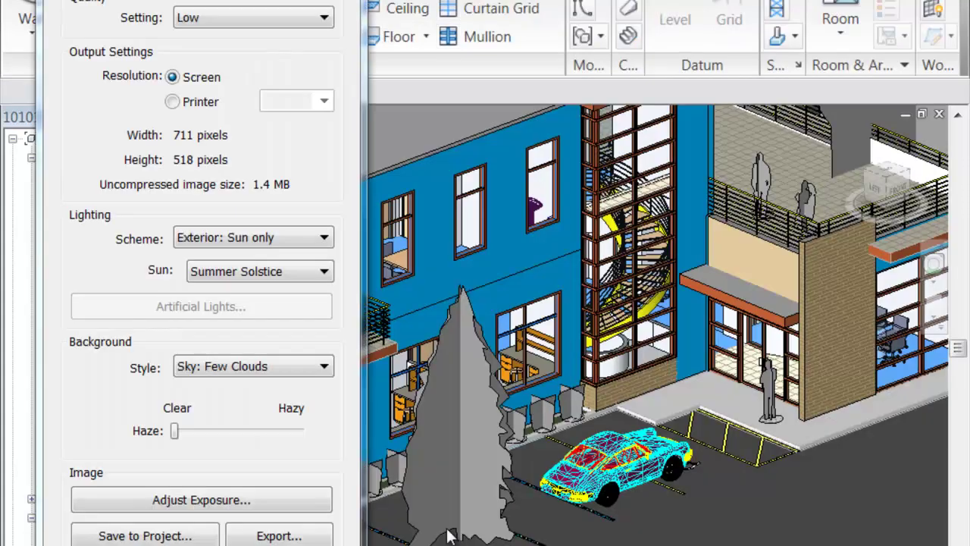
click(209, 22)
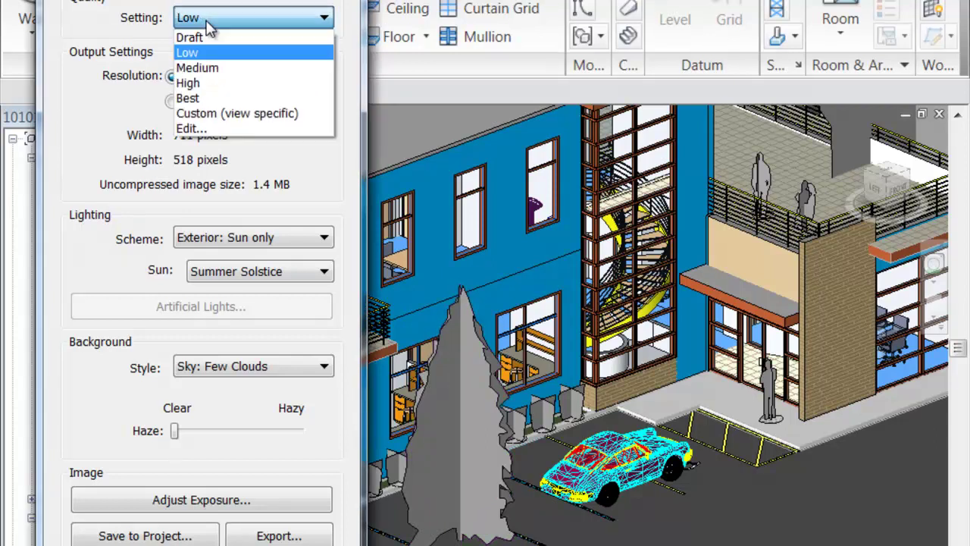
click(216, 70)
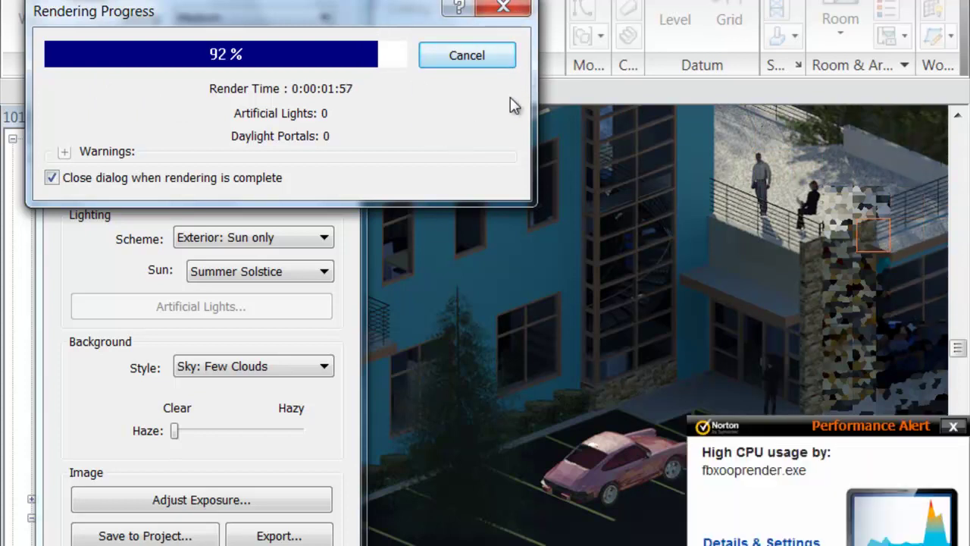
Dismiss the CPU usage alert, then stop the rendering in progress and close the rendering settings
click(952, 425)
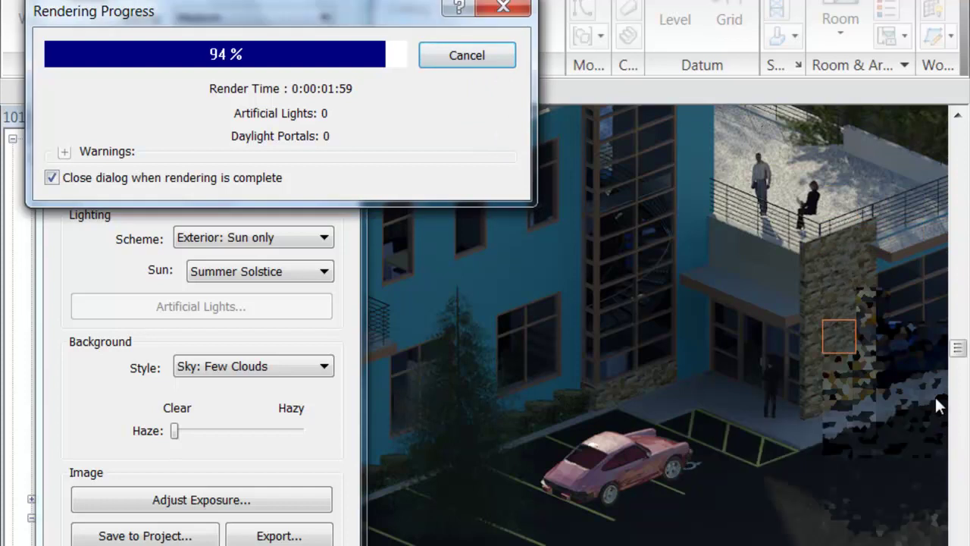
click(492, 60)
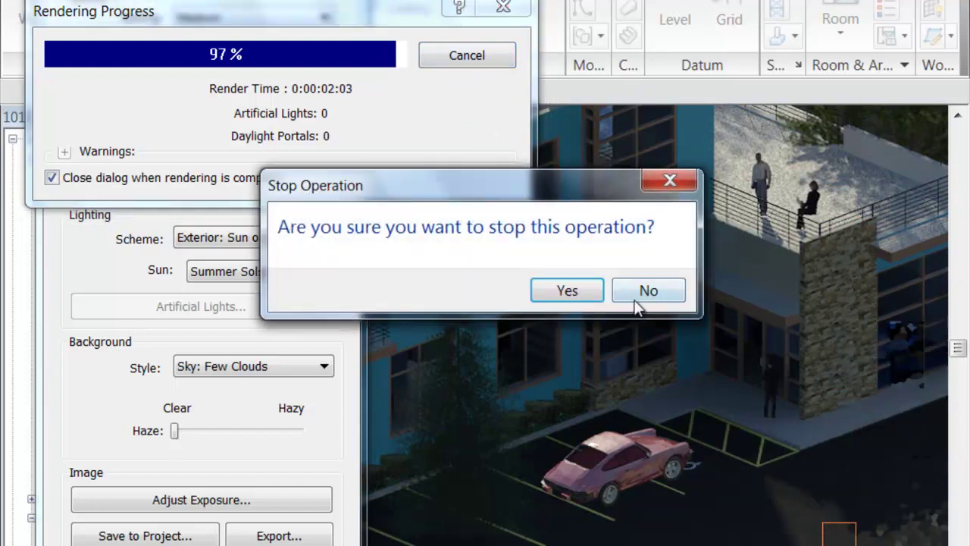
click(568, 290)
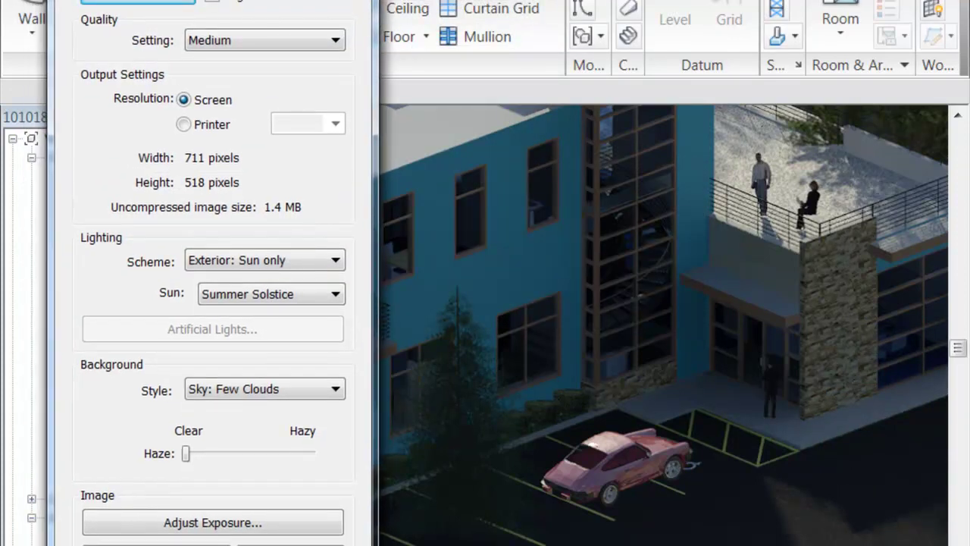
key(Escape)
click(315, 359)
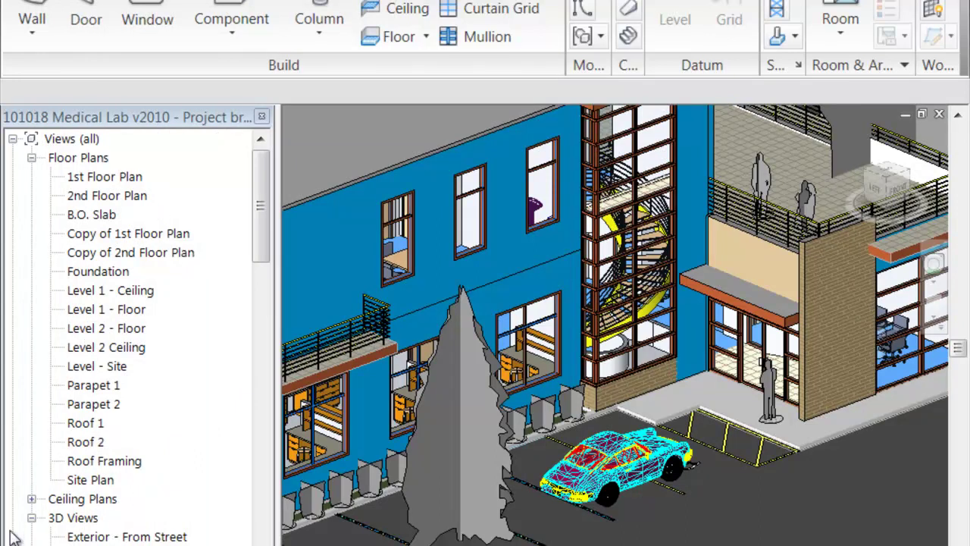
click(310, 201)
key(Escape)
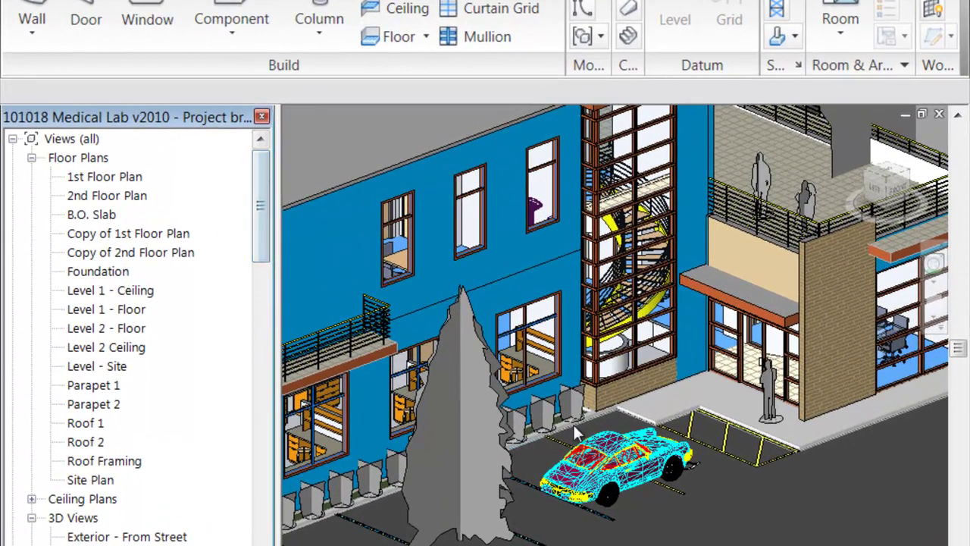
Open the project materials and display the render appearance of the Stucco 2 material
scroll(495, 471, down, 3)
shift+middle_drag(495, 474, 560, 454)
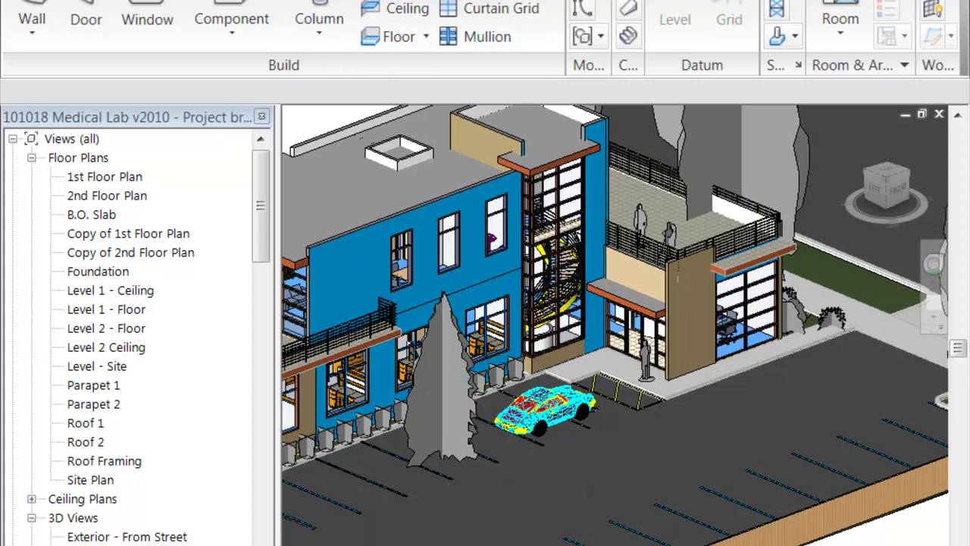
click(524, 1)
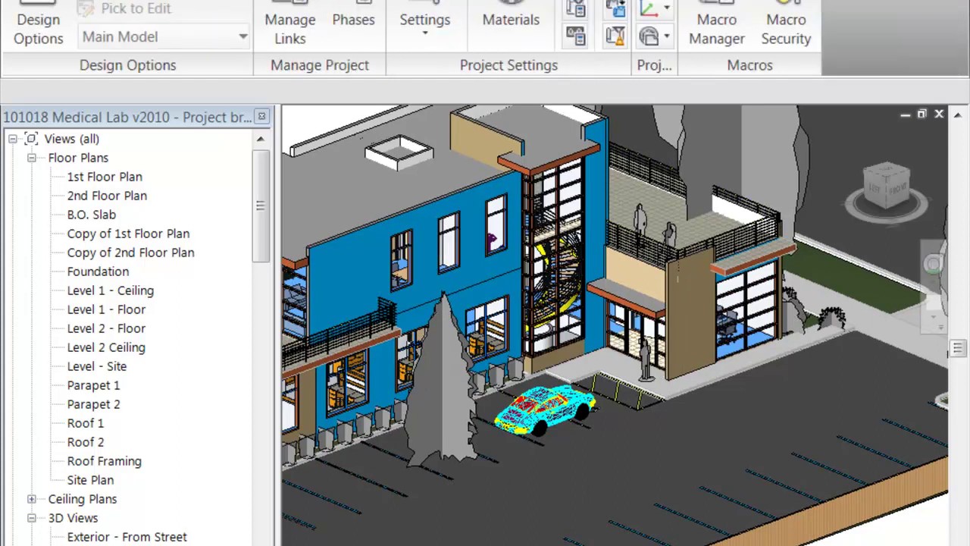
click(523, 23)
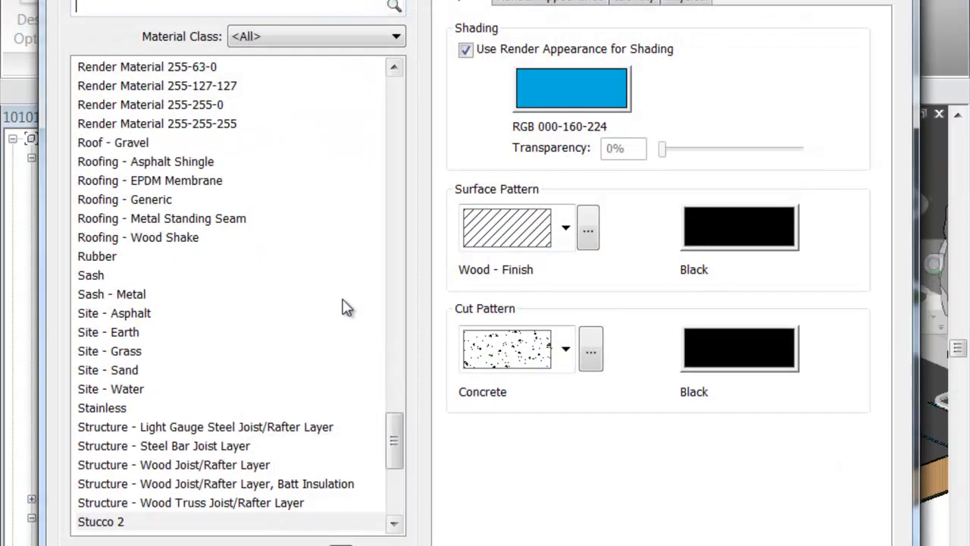
click(97, 524)
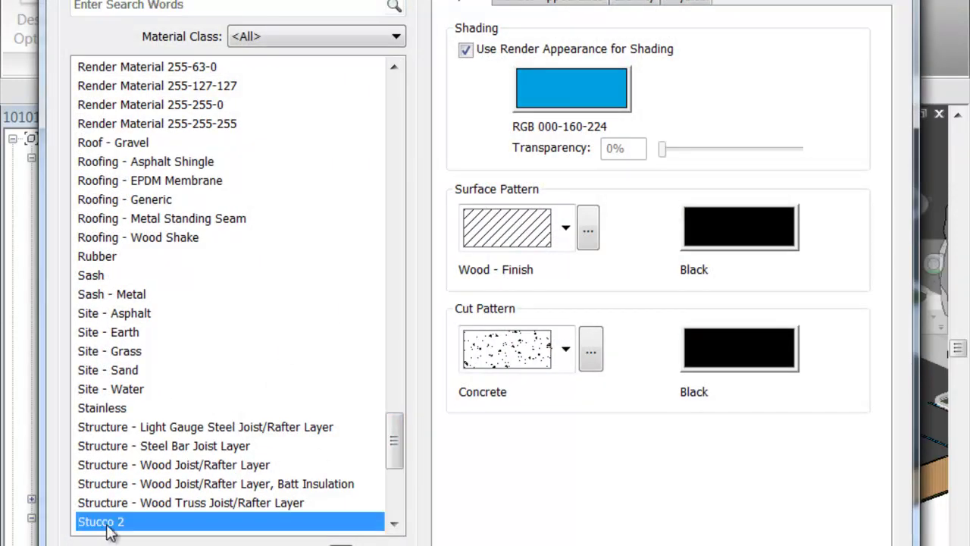
click(554, 4)
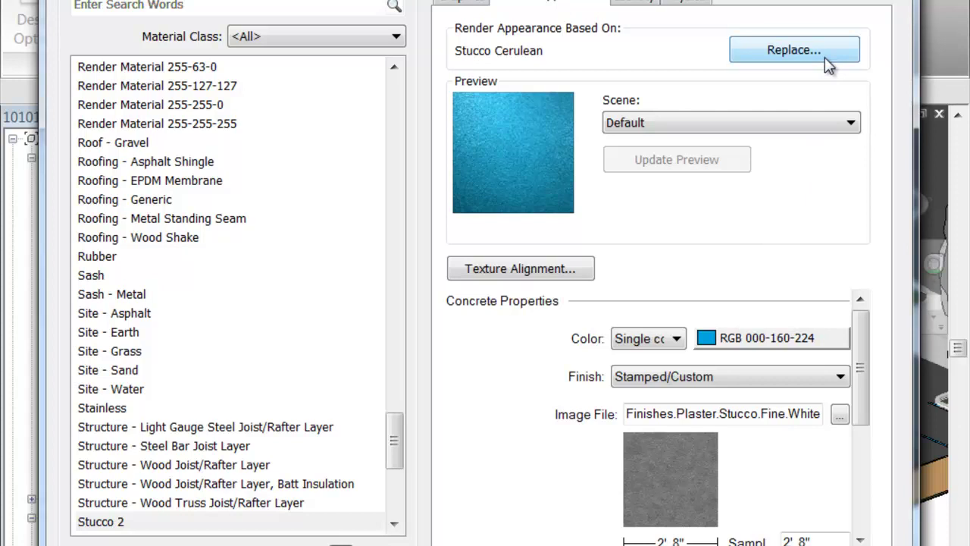
Examine the Stucco class in the render appearance library and close it without replacing the appearance
click(793, 50)
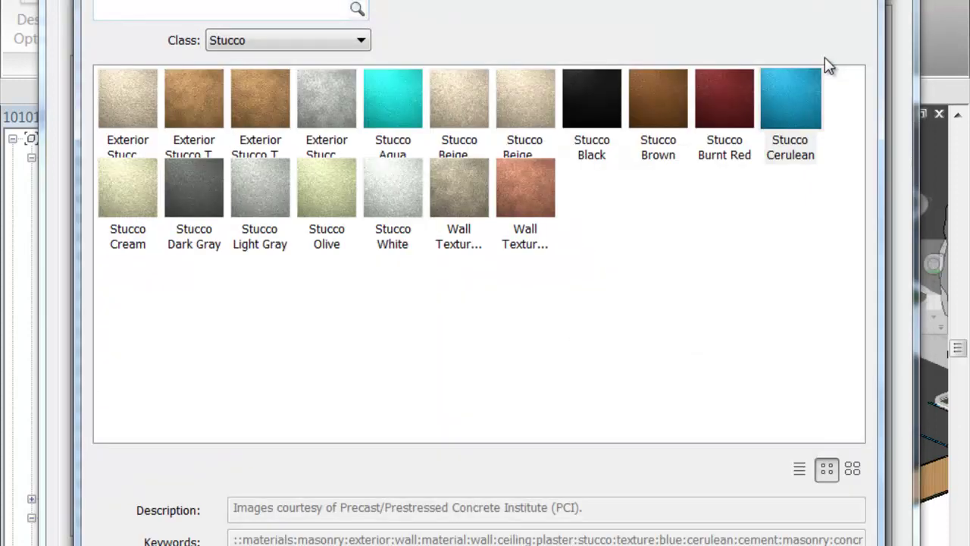
click(522, 397)
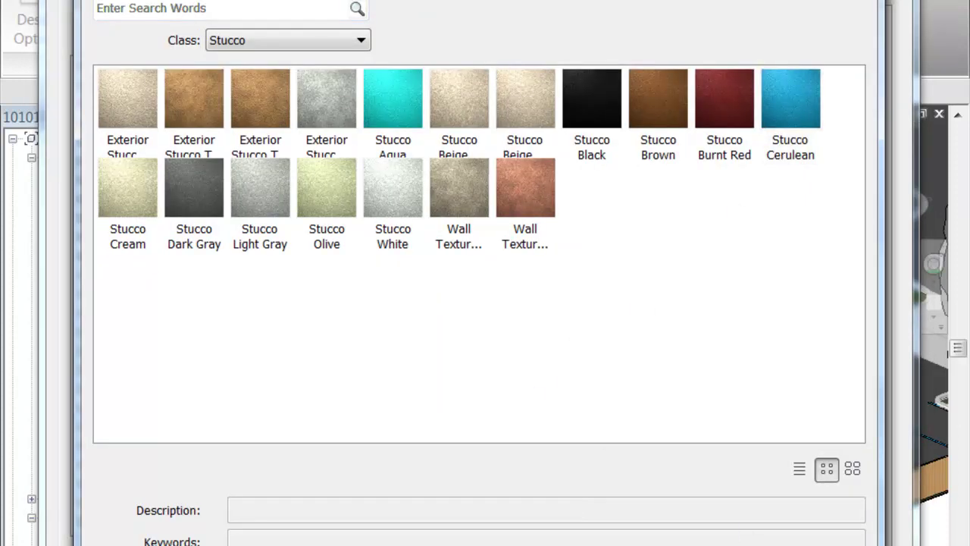
key(Escape)
Browse for a new custom finish image for Stucco 2 on the cee110apps network drive, showing its folders as a list
mouse_move(860, 377)
mouse_down()
mouse_move(863, 402)
mouse_move(868, 387)
mouse_up()
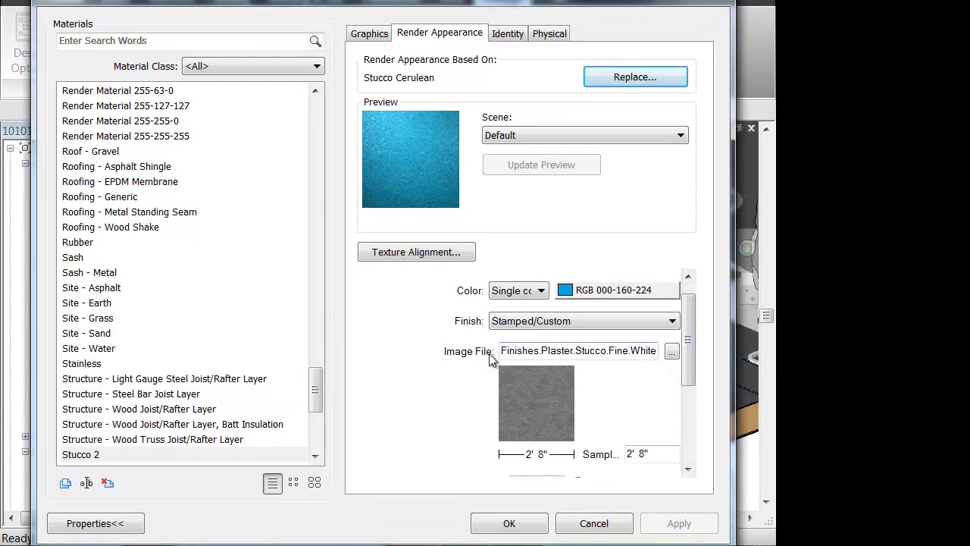
click(672, 351)
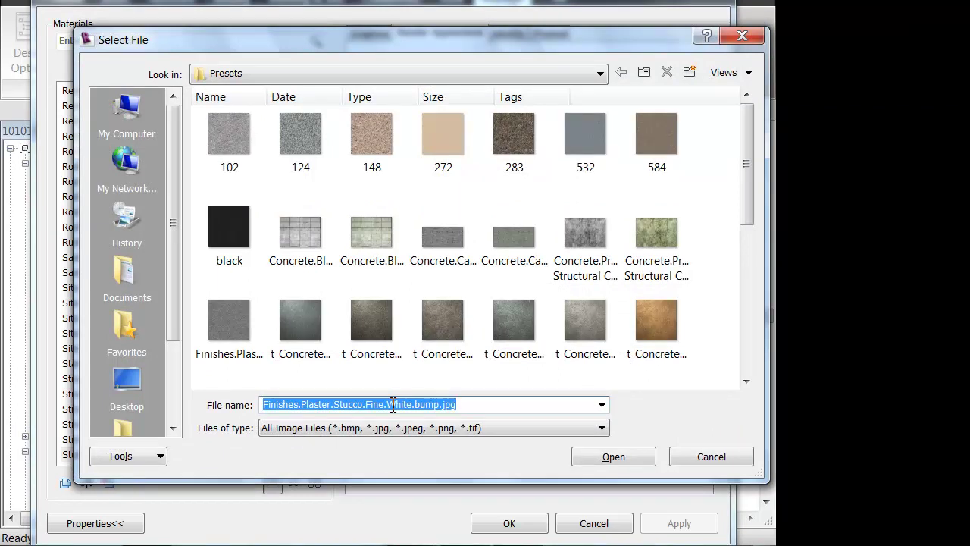
key(Down)
key(Down)
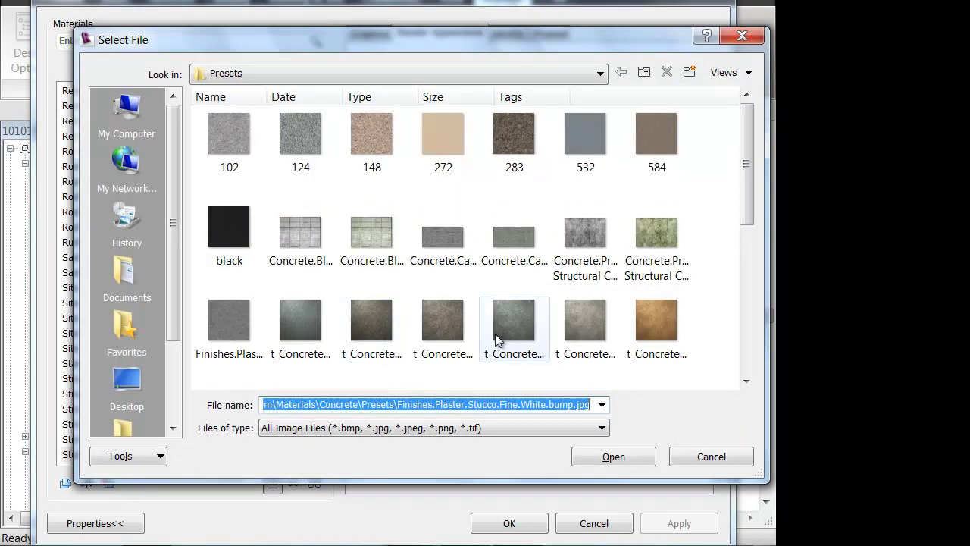
click(135, 108)
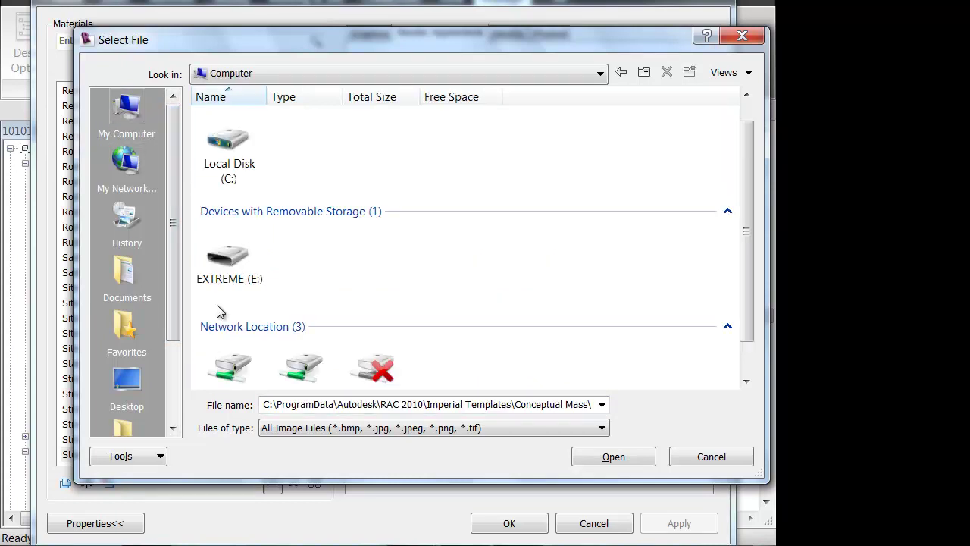
scroll(318, 288, down, 3)
scroll(103, 91, up, 3)
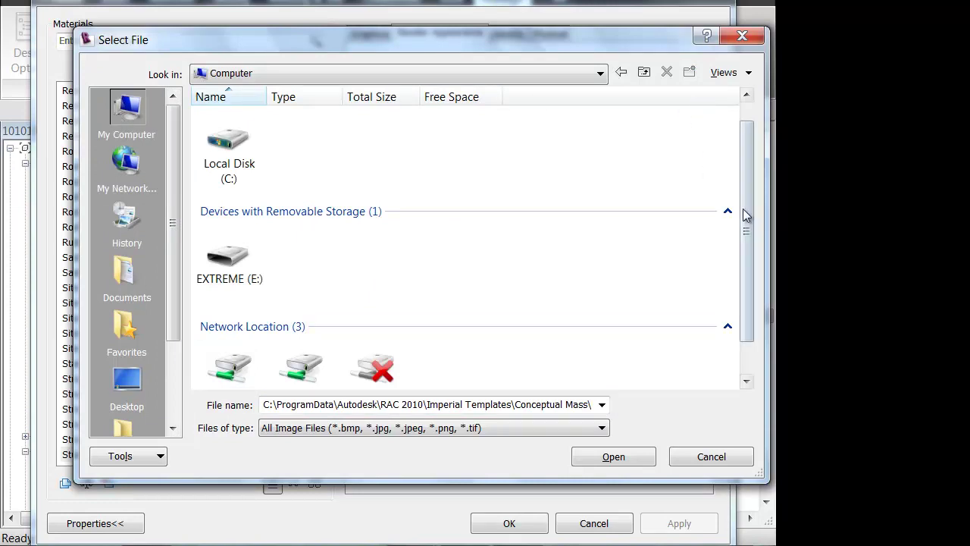
scroll(749, 236, down, 2)
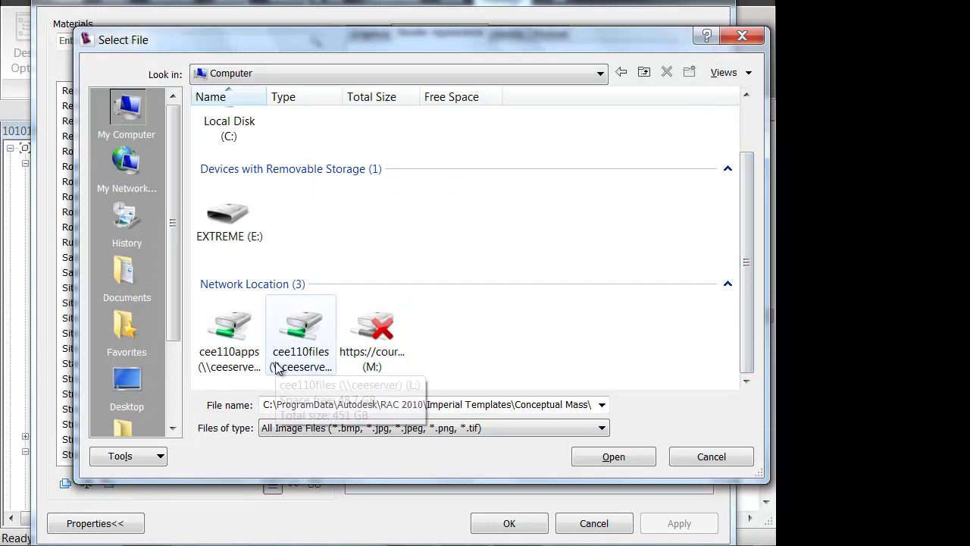
double_click(238, 364)
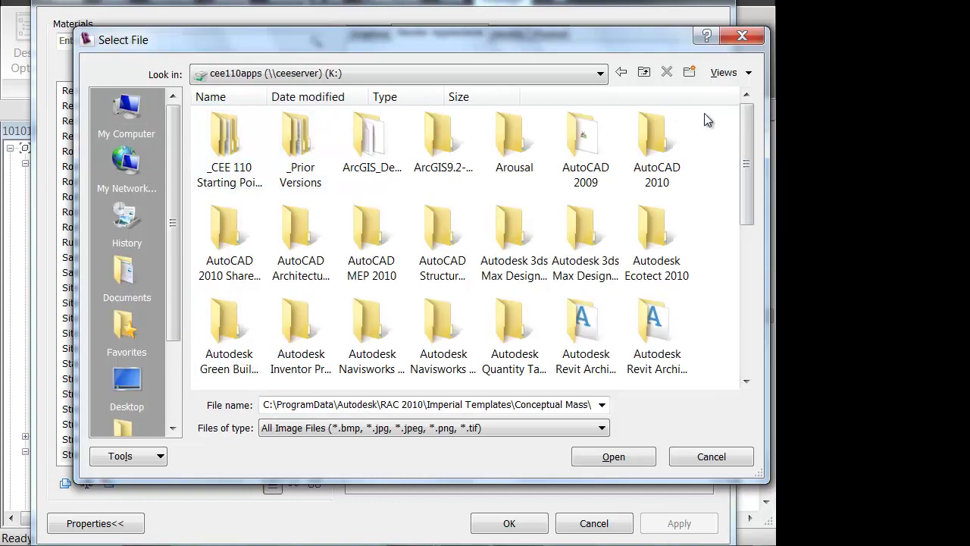
click(728, 72)
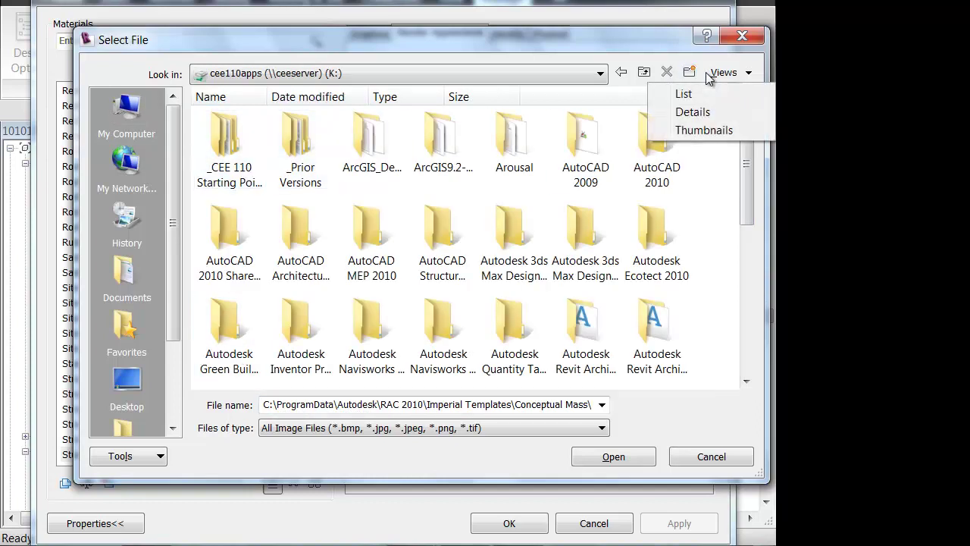
click(684, 93)
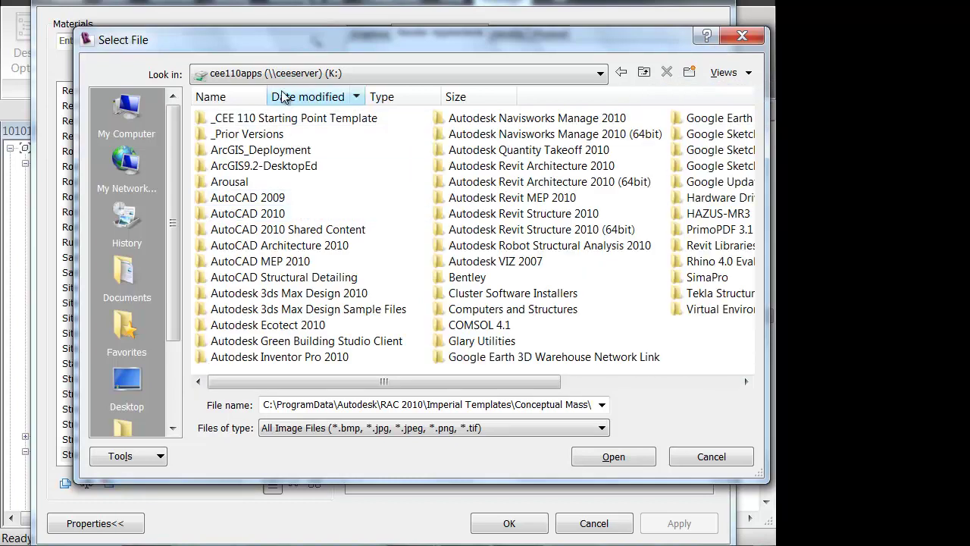
Open the Material Textures folder inside the Rendering folder of the Revit Libraries
double_click(716, 245)
double_click(237, 134)
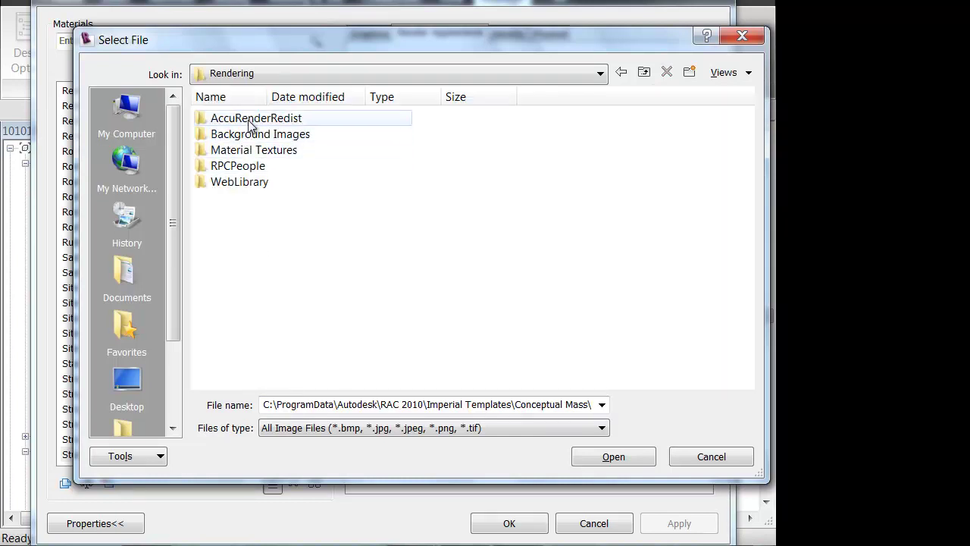
double_click(282, 153)
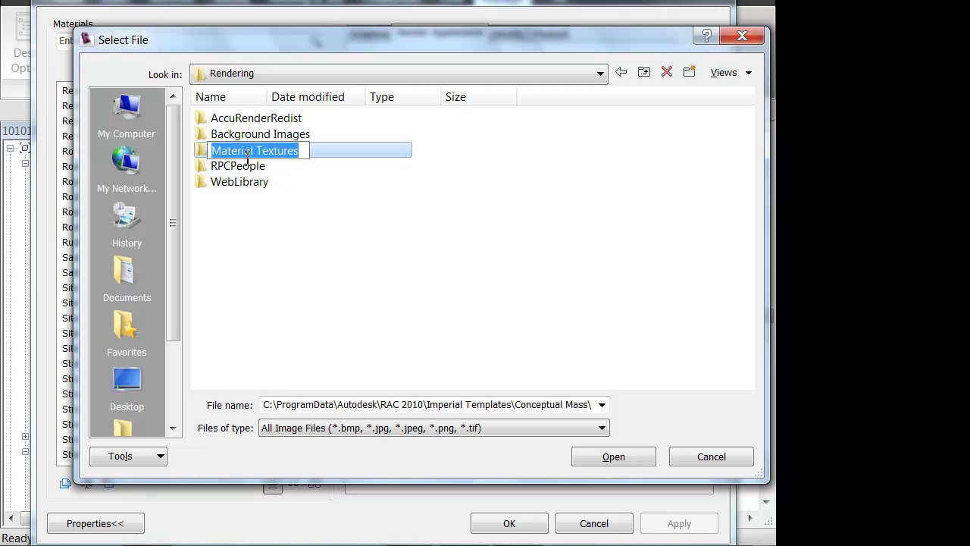
key(Escape)
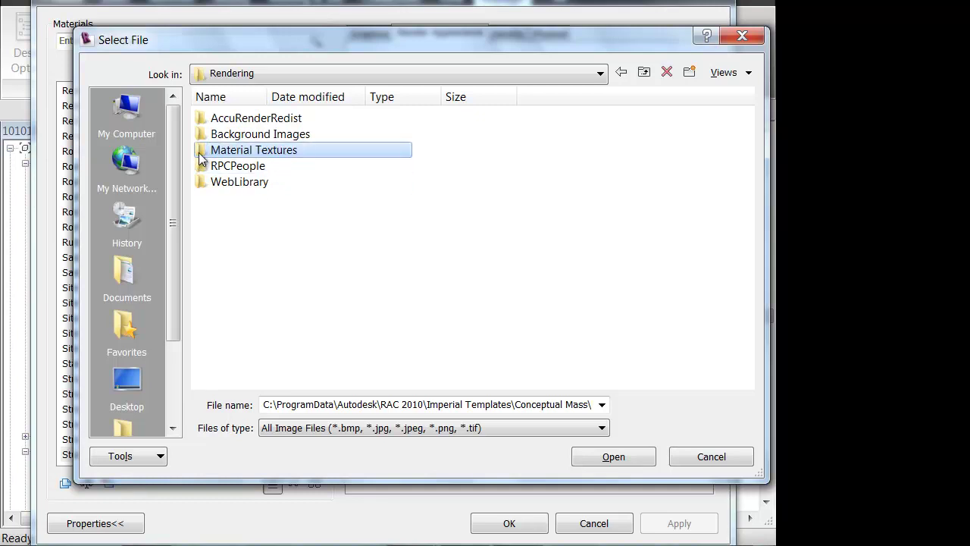
double_click(200, 156)
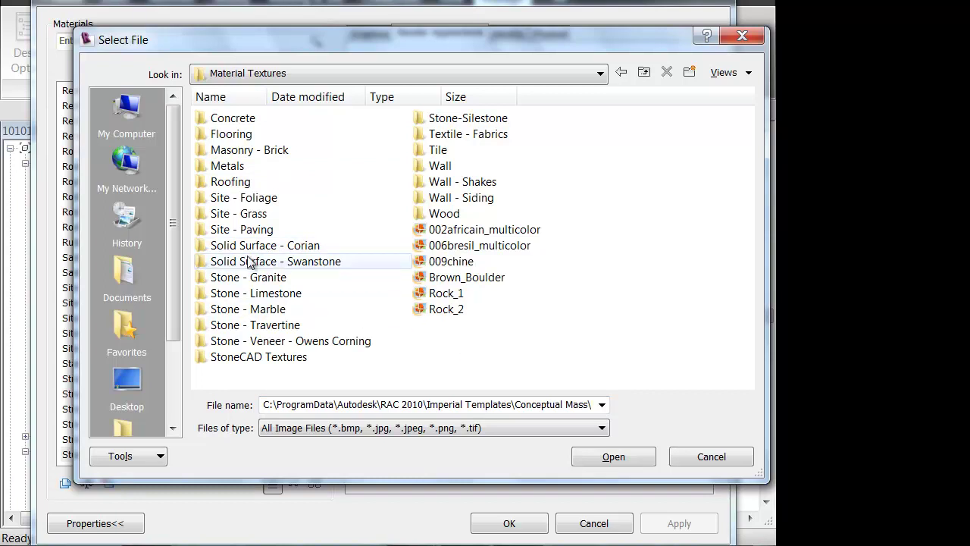
Show the Stone - Veneer - Owens Corning images as thumbnails and load csv2004t as the finish image
click(276, 344)
double_click(274, 345)
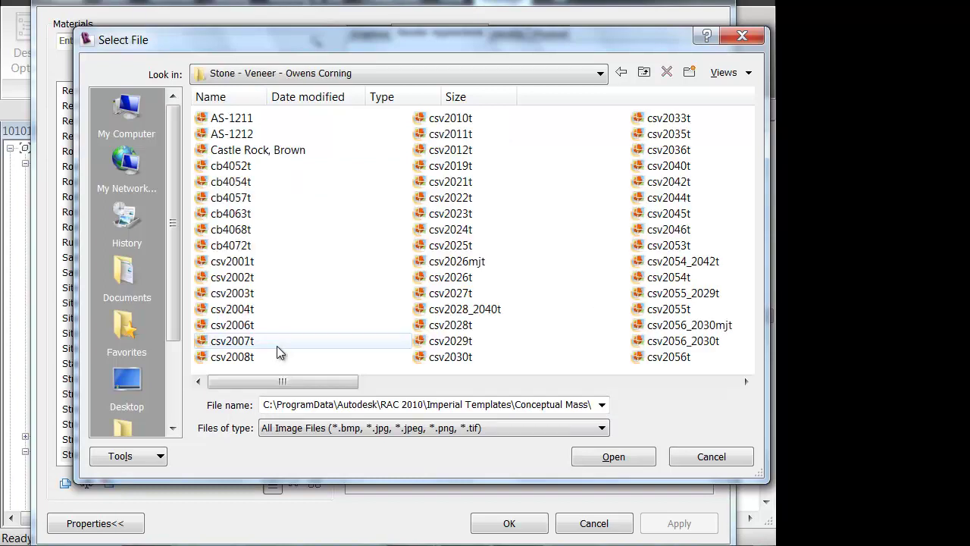
click(724, 73)
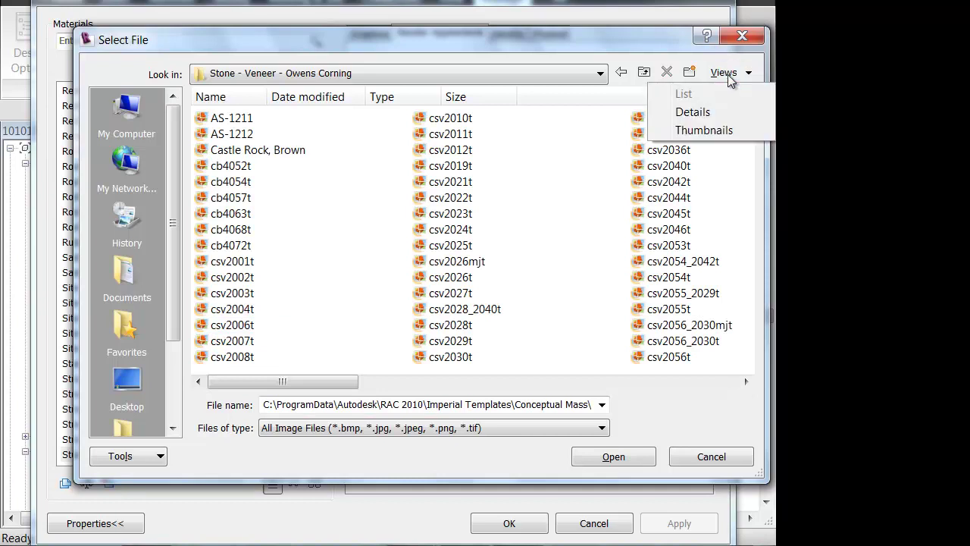
click(709, 113)
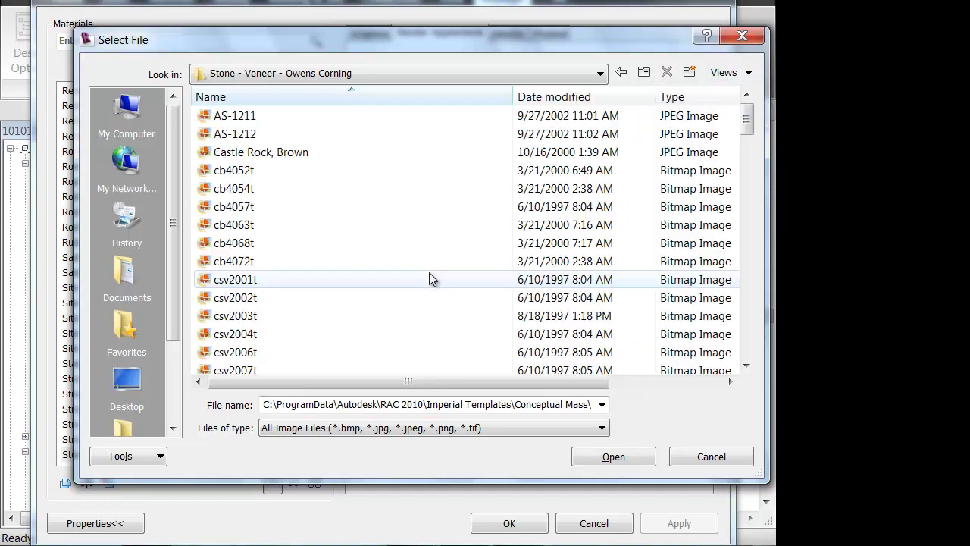
click(747, 73)
click(704, 131)
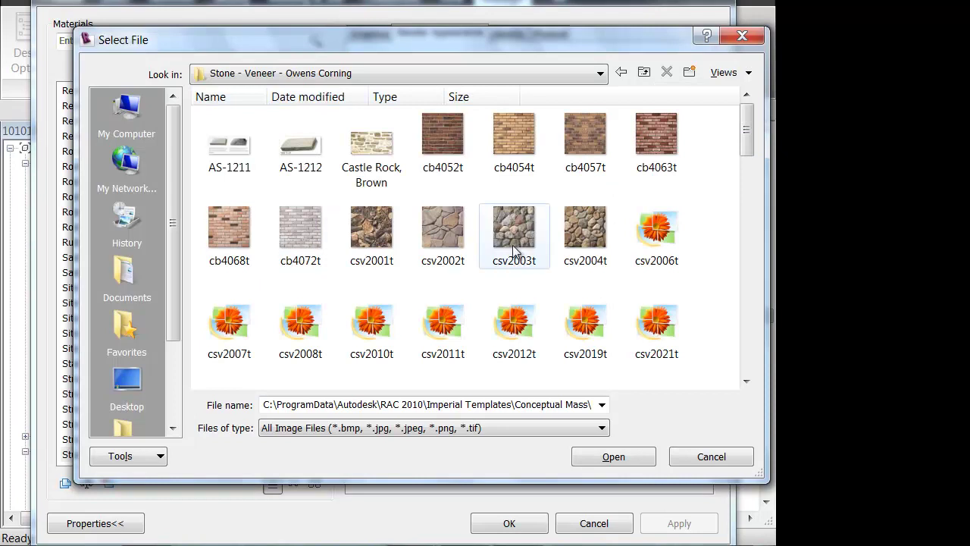
click(587, 251)
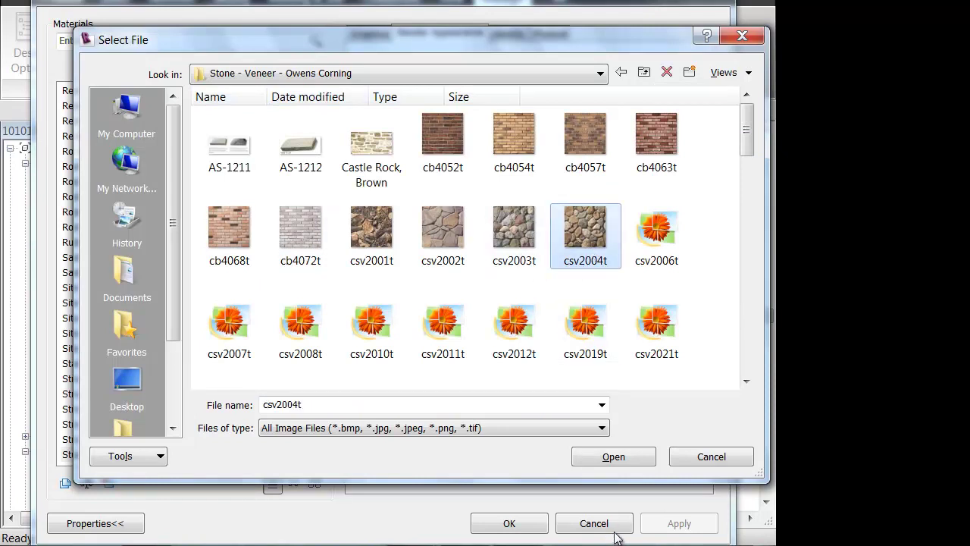
click(632, 457)
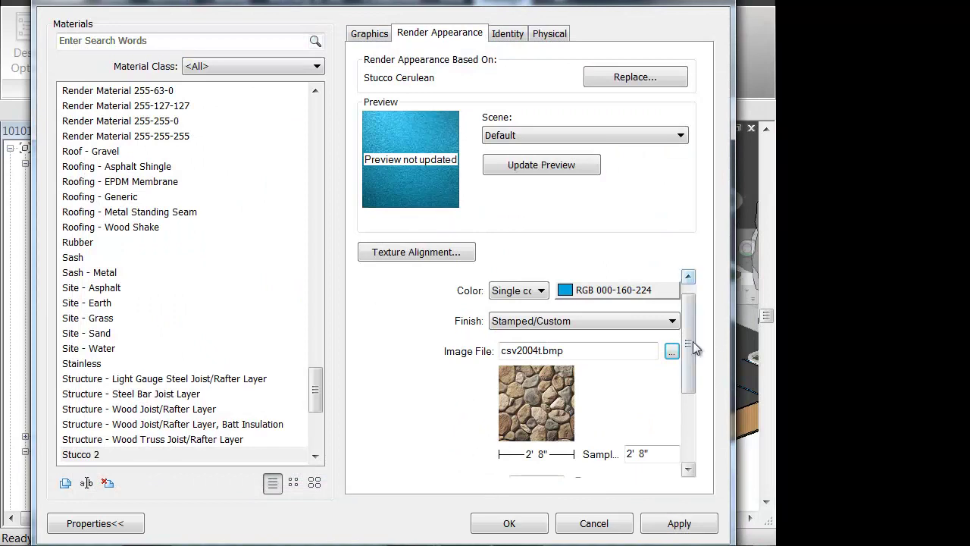
Set the stone image's sample size to 6' and accept the Stucco 2 material changes
drag(687, 350, 685, 381)
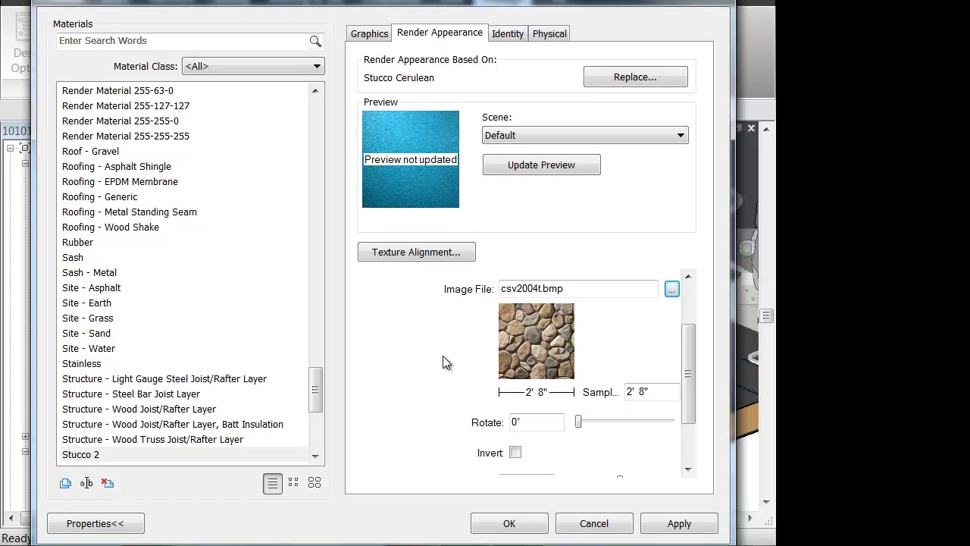
drag(653, 391, 566, 400)
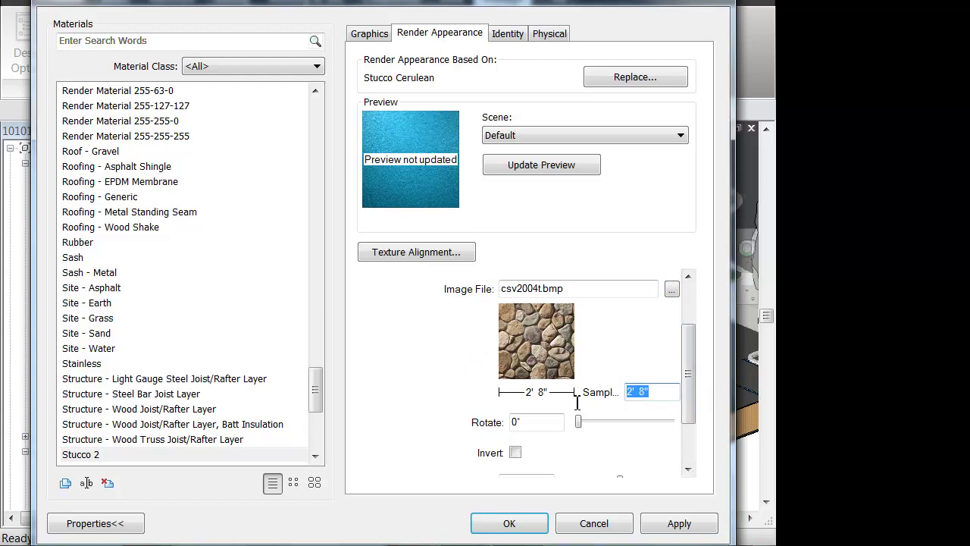
text(6)
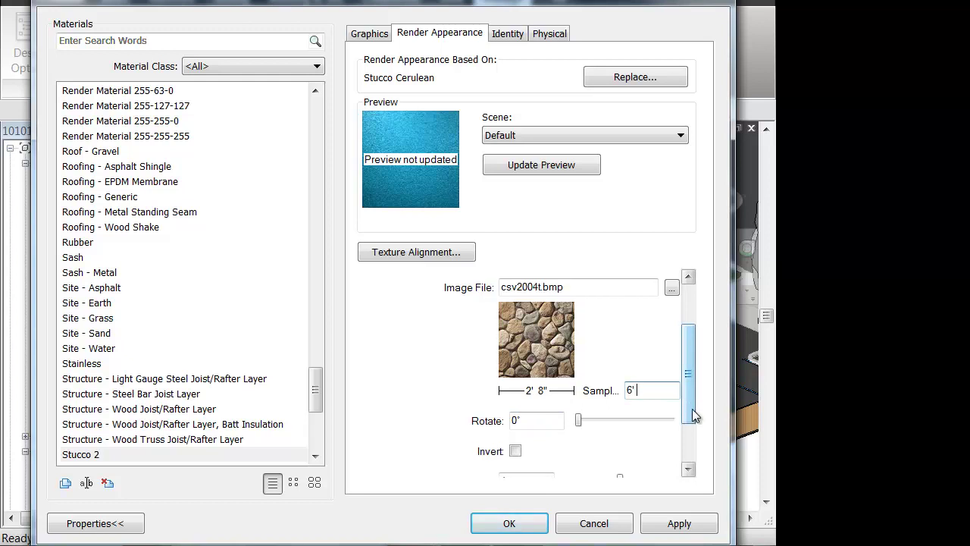
scroll(663, 430, down, 3)
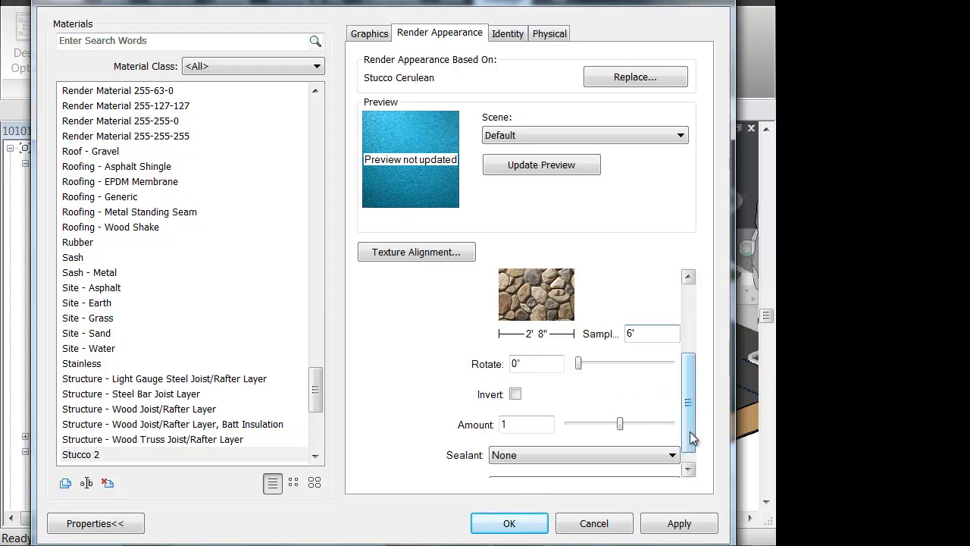
scroll(691, 440, down, 1)
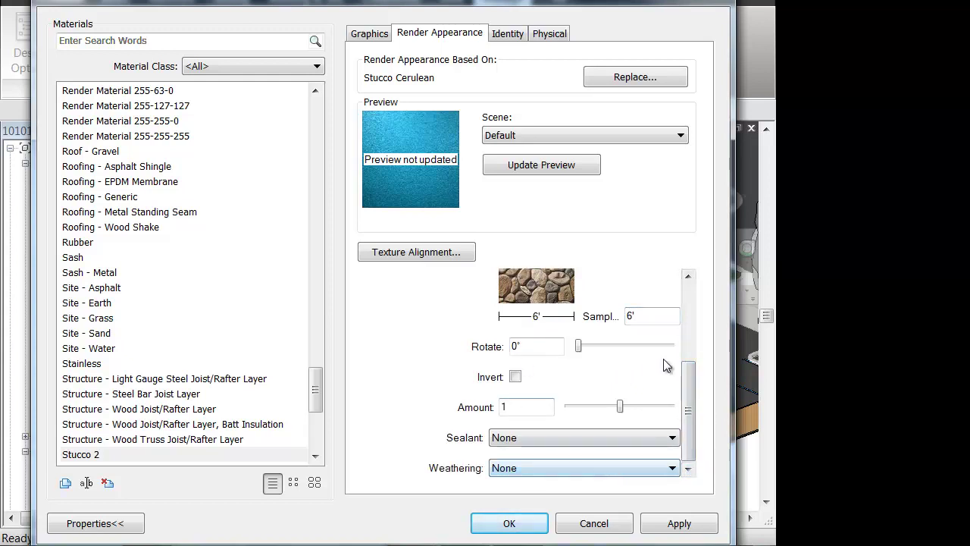
click(523, 526)
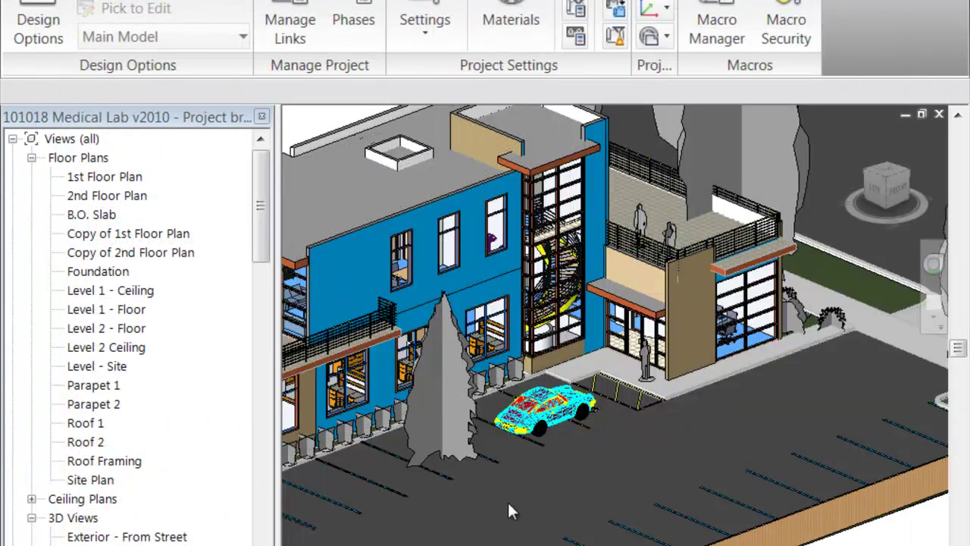
Open the rendering settings for a close-up of the blue exterior wall between the windows and set the quality to Draft
scroll(455, 379, up, 3)
mouse_move(454, 316)
middle_down()
mouse_move(513, 386)
mouse_move(530, 431)
mouse_move(428, 297)
mouse_move(463, 321)
middle_up()
scroll(463, 321, up, 5)
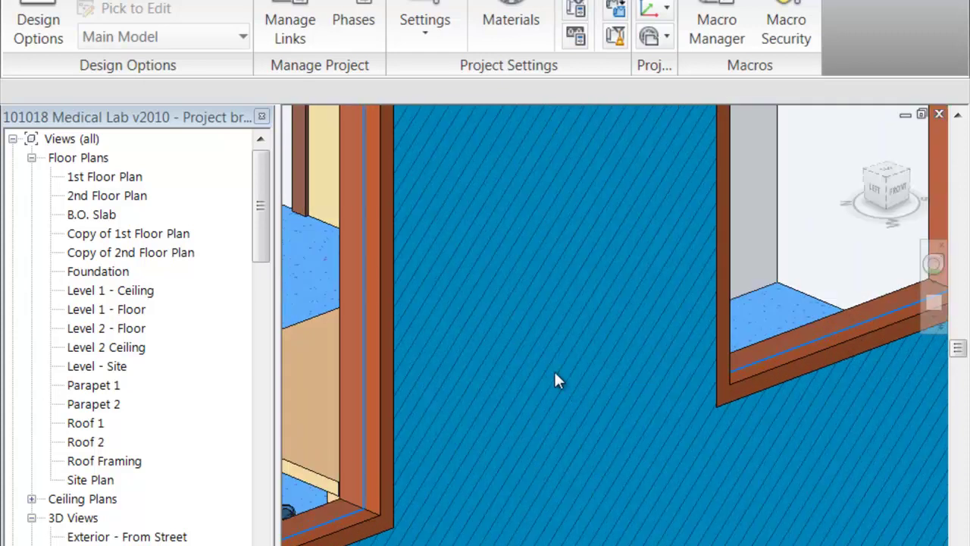
middle_drag(562, 360, 555, 334)
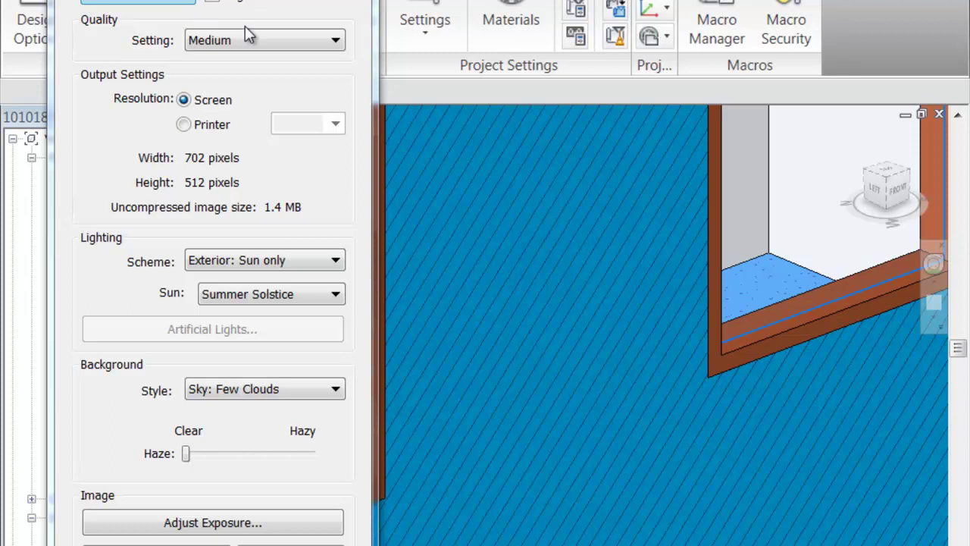
click(226, 42)
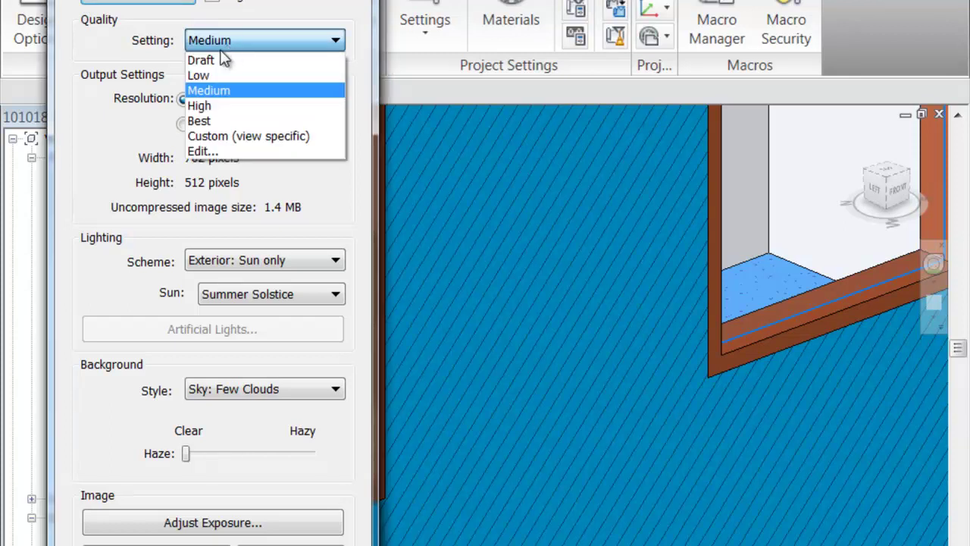
click(224, 60)
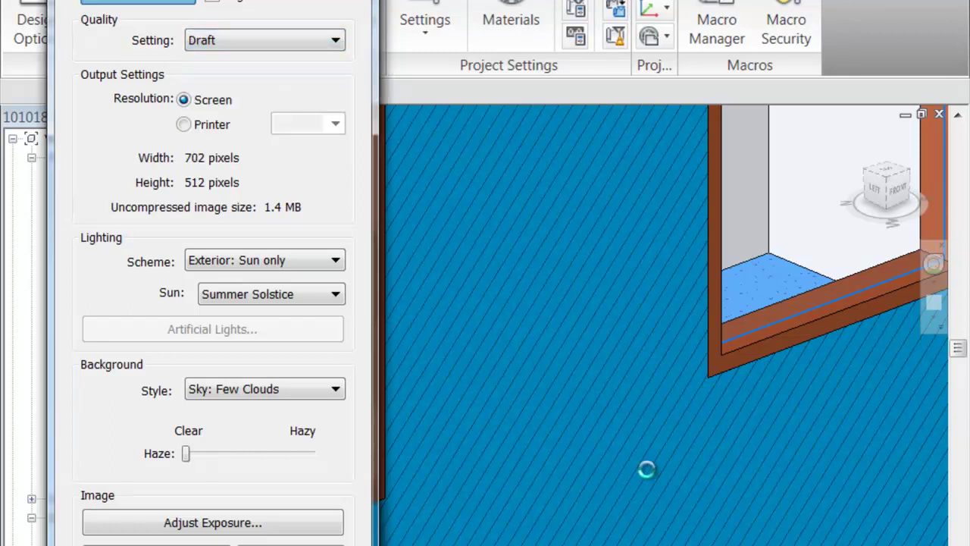